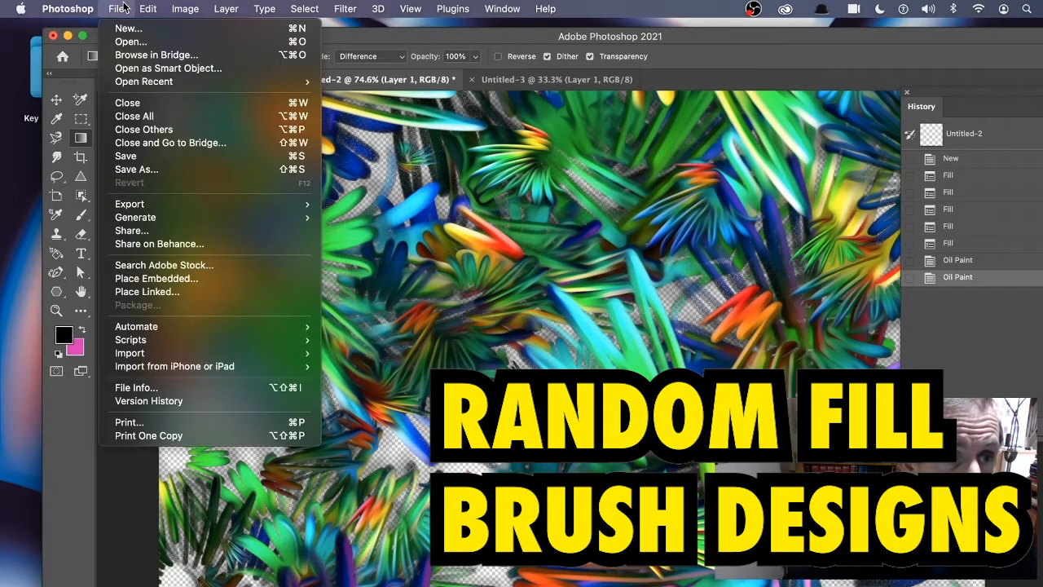
- Create a new 3000 x 3000 pixel RGB document at 300 pixels/inch with transparent background contents
click(122, 27)
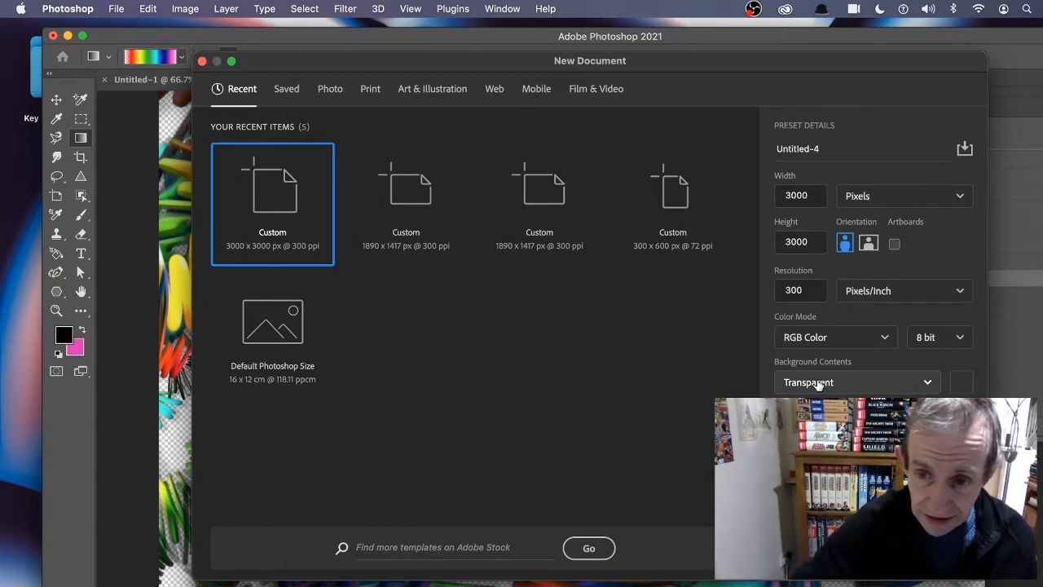
click(859, 385)
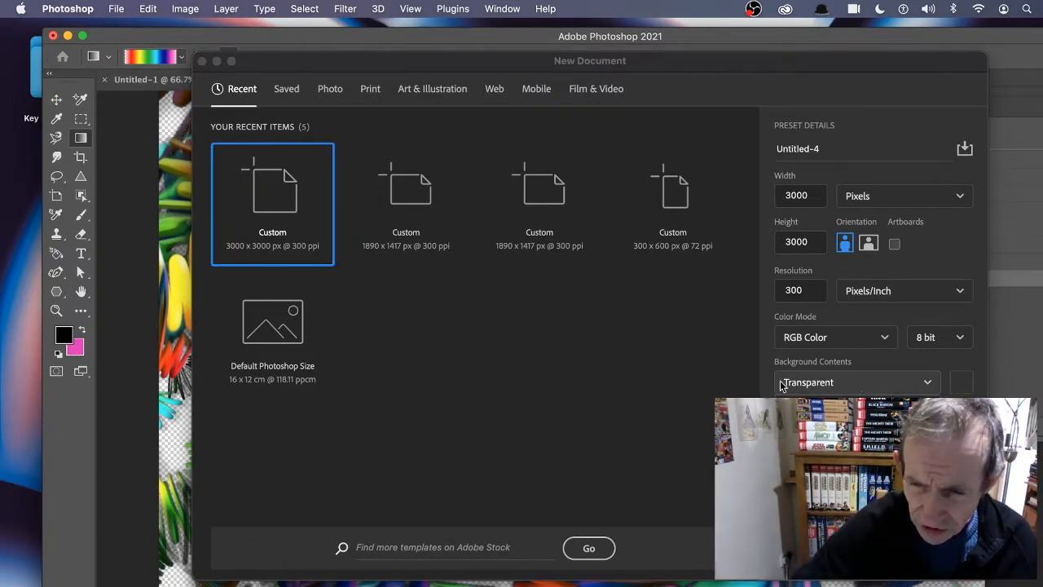
click(825, 383)
click(936, 555)
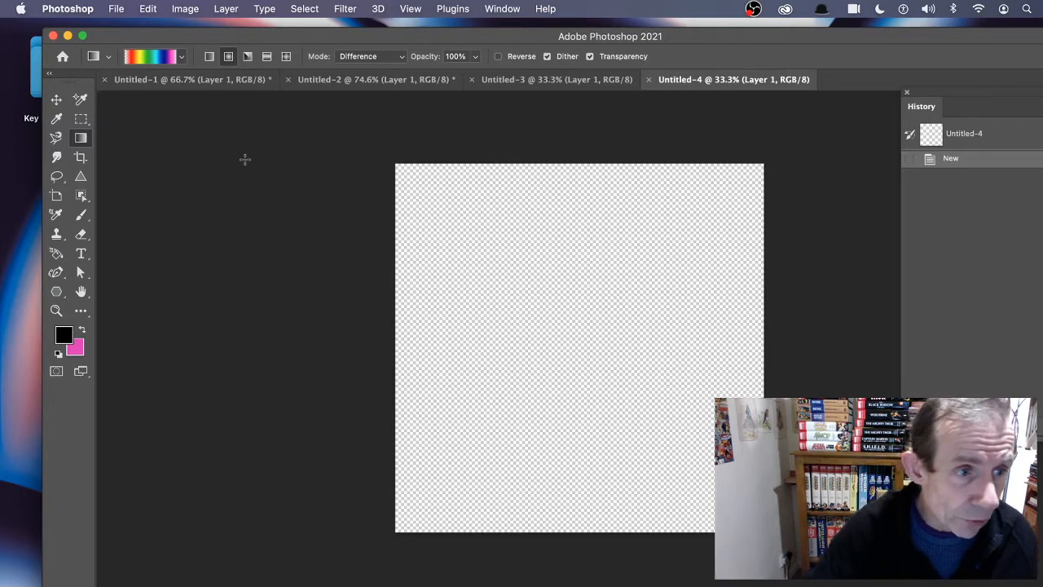
- Activate the Brush tool and look through the General Brushes presets
click(81, 215)
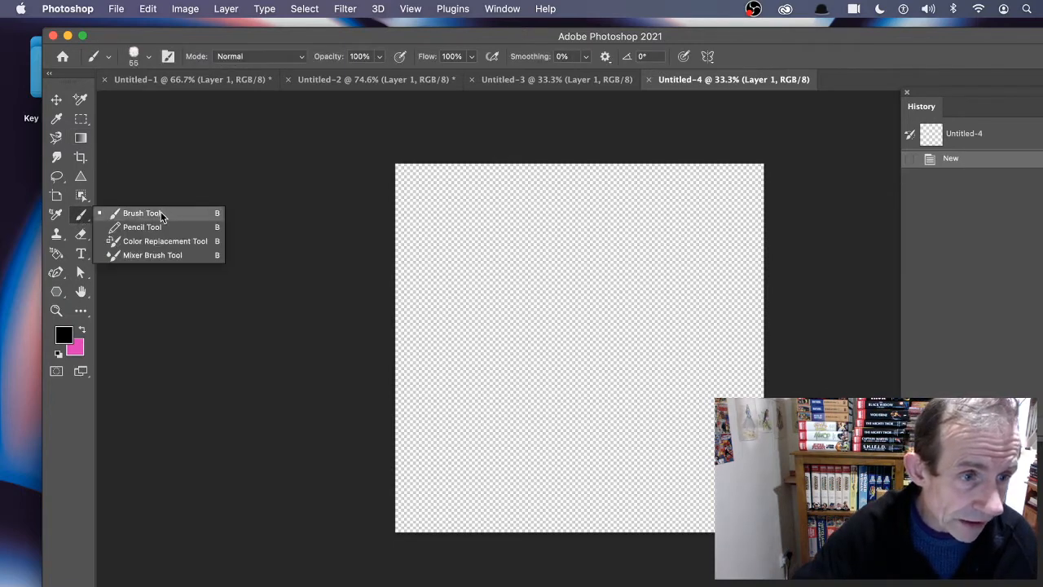
click(160, 212)
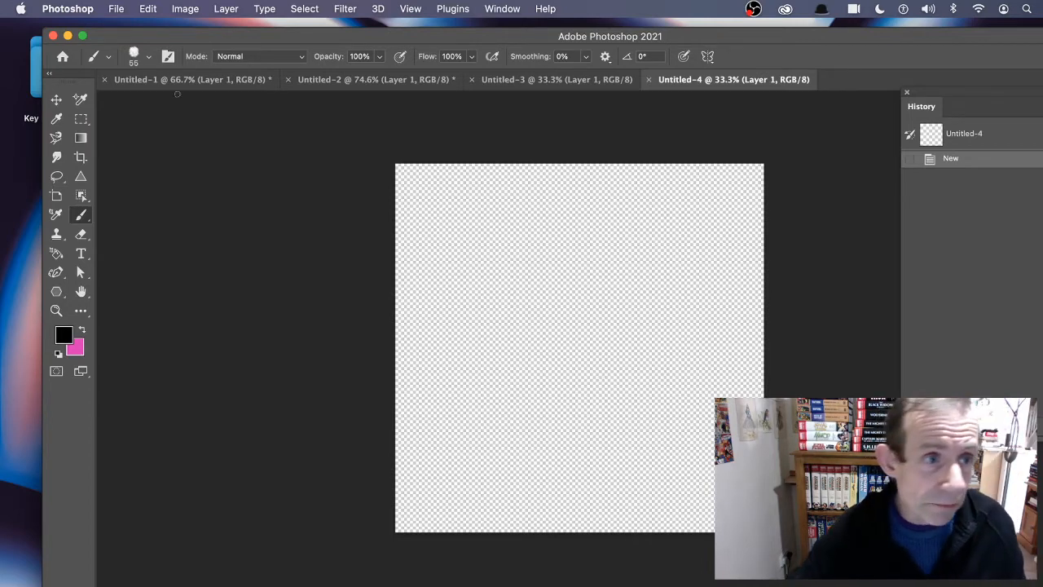
click(148, 59)
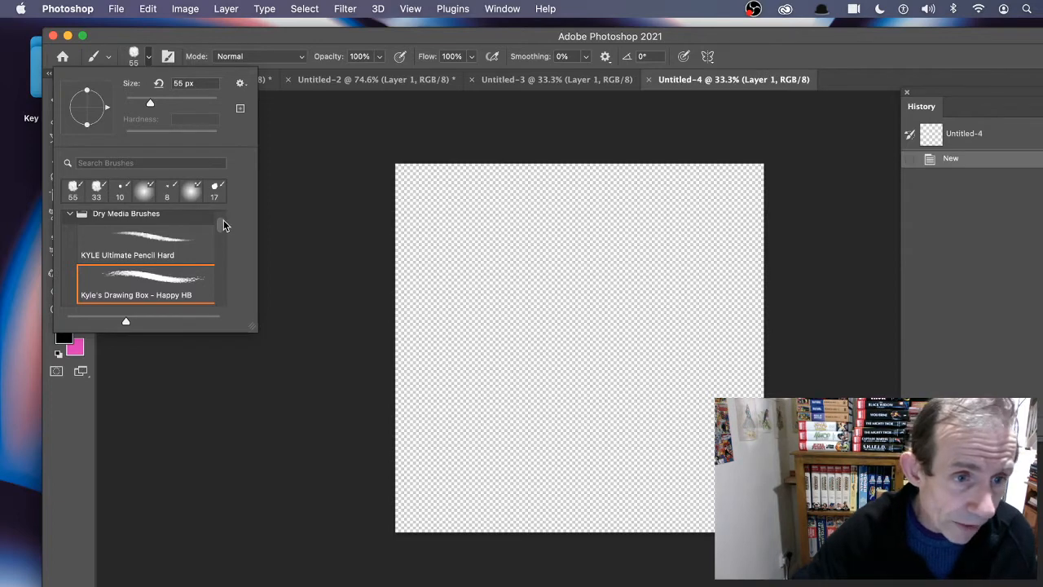
scroll(224, 226, up, 2)
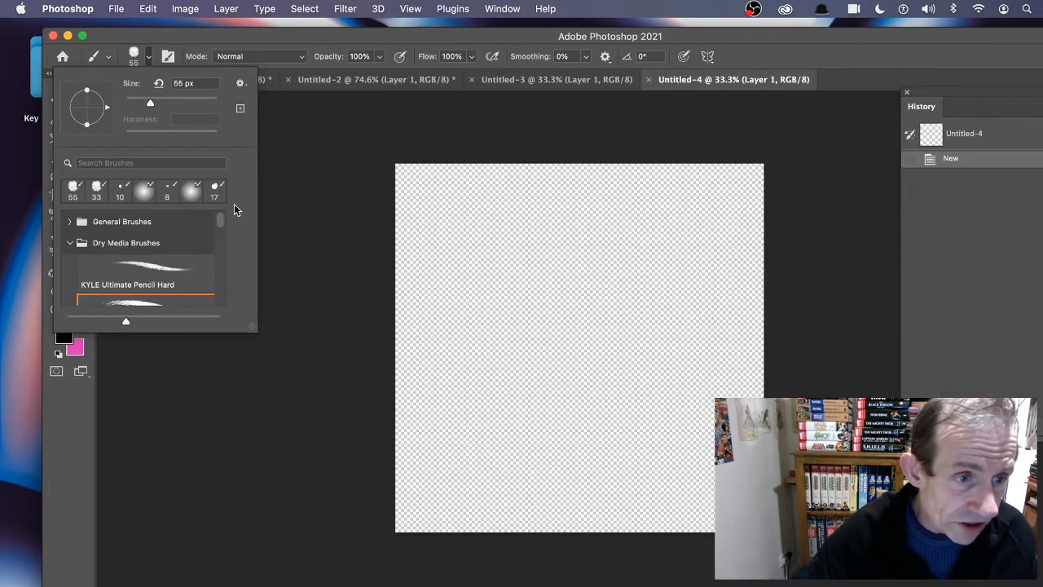
click(71, 222)
drag(215, 226, 220, 238)
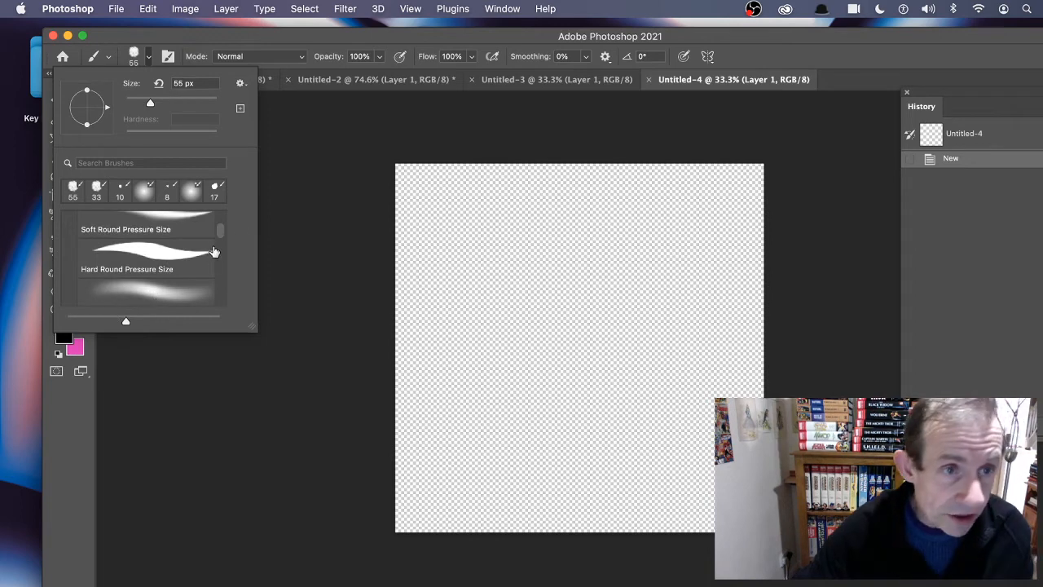
click(327, 38)
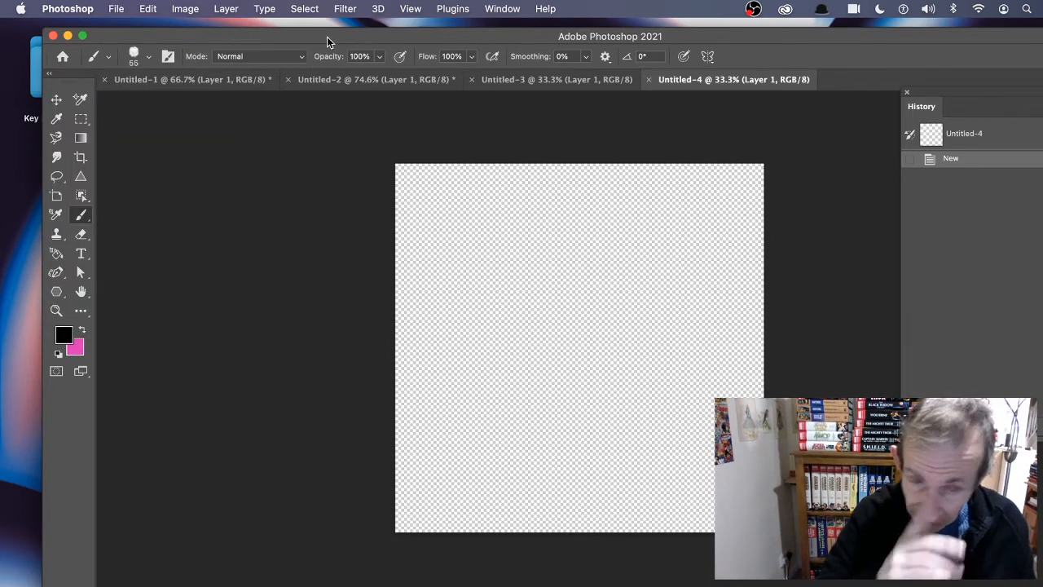
- Try a black zigzag stroke on the upper part of the canvas with the 55 px brush and undo it
right_click(629, 237)
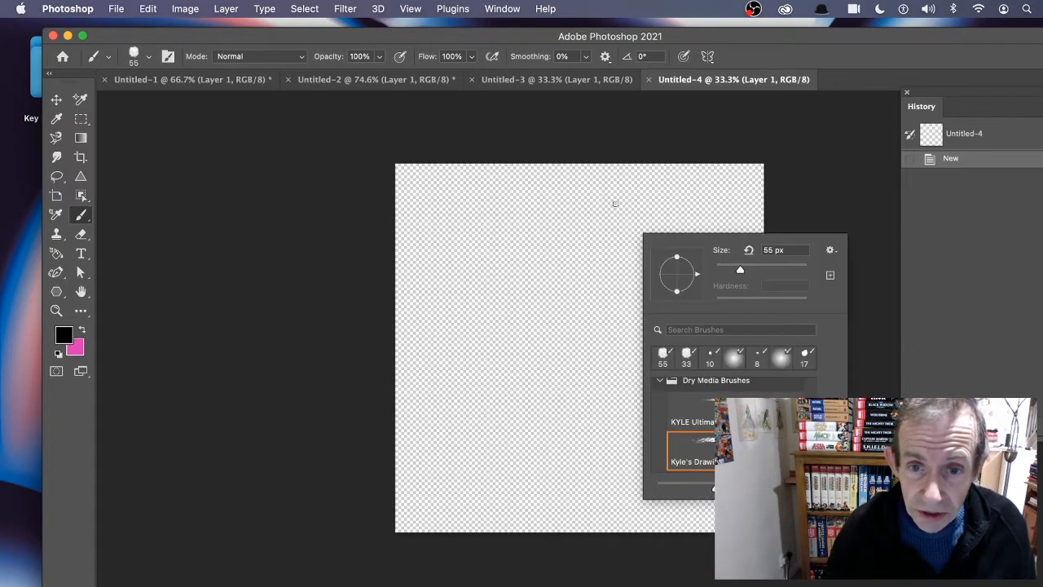
click(620, 234)
mouse_move(622, 237)
mouse_down()
mouse_move(517, 205)
mouse_move(463, 208)
mouse_move(525, 263)
mouse_move(497, 300)
mouse_move(587, 331)
mouse_up()
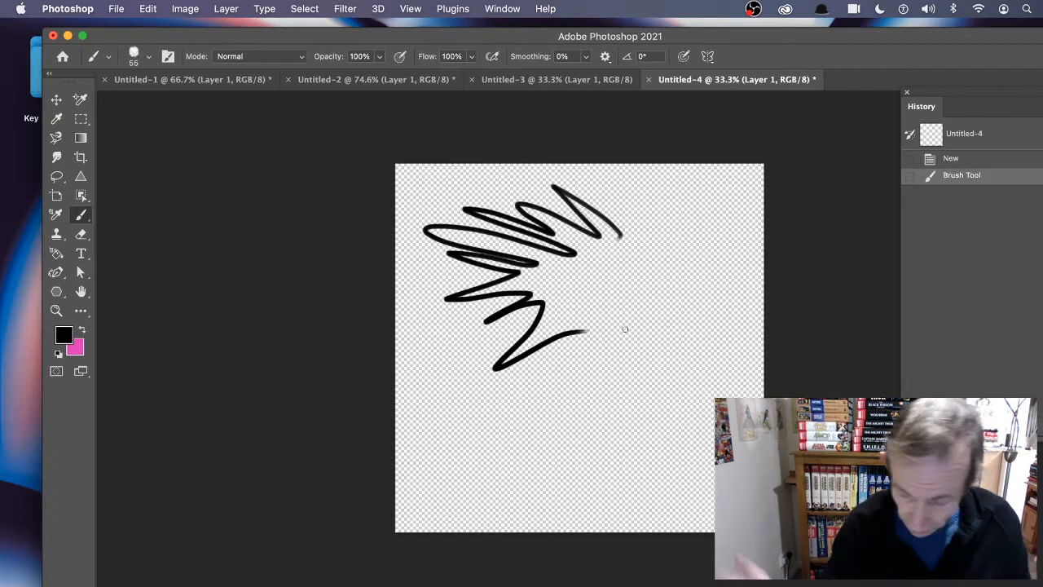
key(super+z)
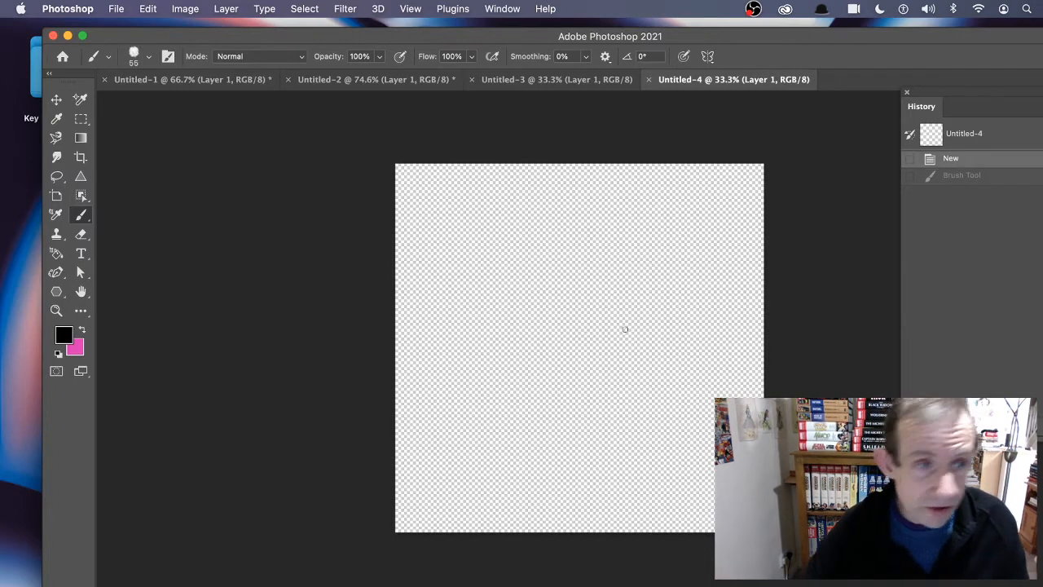
- Set the brush size to 111 px and paint a black curving zigzag scribble across the middle of the canvas
click(149, 57)
drag(151, 102, 172, 104)
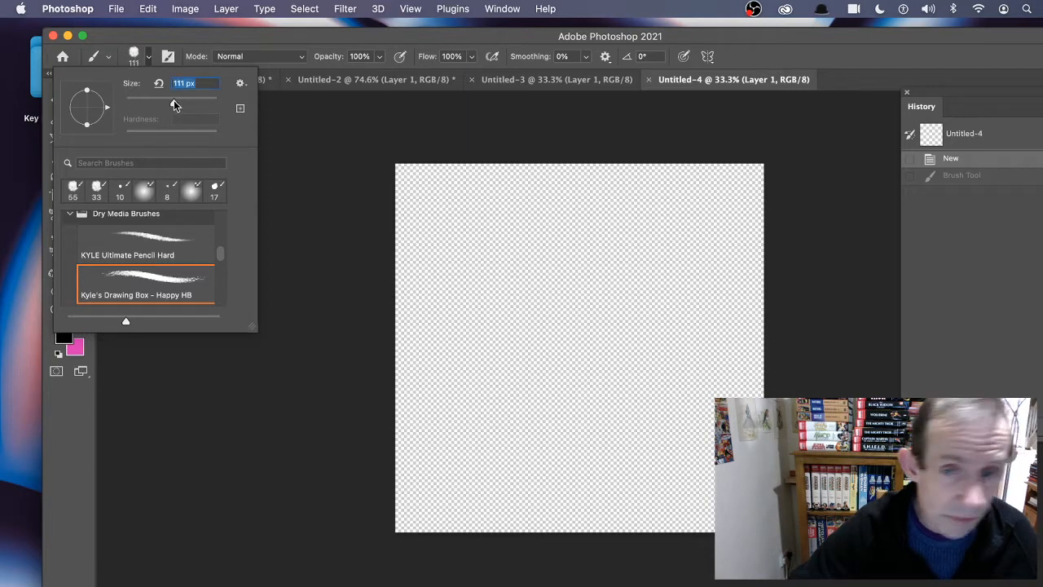
mouse_move(655, 278)
mouse_down()
mouse_move(535, 243)
mouse_move(500, 252)
mouse_move(542, 285)
mouse_move(476, 314)
mouse_move(438, 368)
mouse_move(426, 419)
mouse_up()
key(super+z)
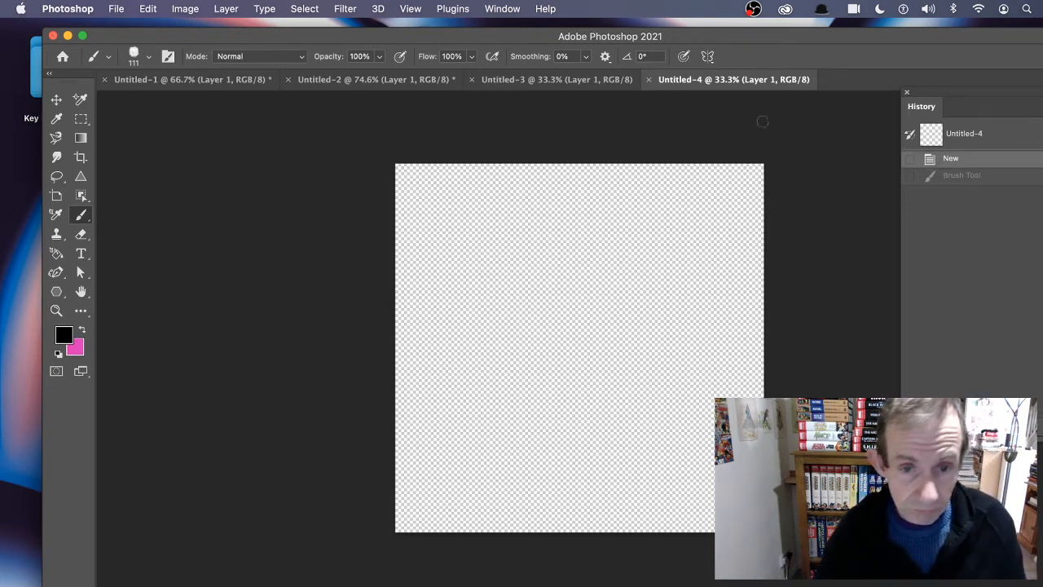
mouse_move(669, 251)
mouse_down()
mouse_move(525, 242)
mouse_move(602, 328)
mouse_move(581, 366)
mouse_move(611, 363)
mouse_move(658, 440)
mouse_move(701, 379)
mouse_up()
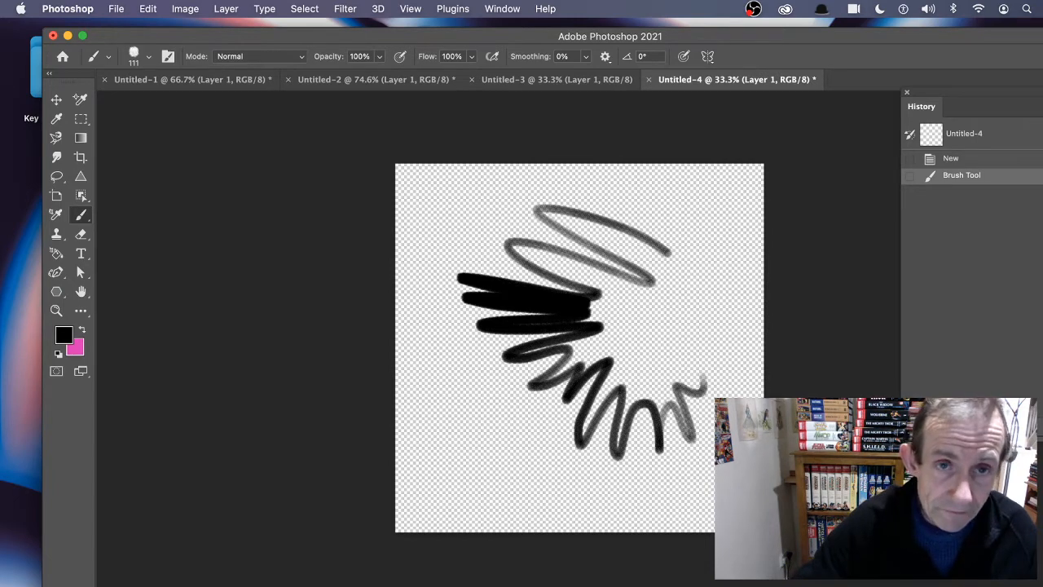
- Load the Layer 1 Transparency channel as a new selection around the scribble
click(302, 9)
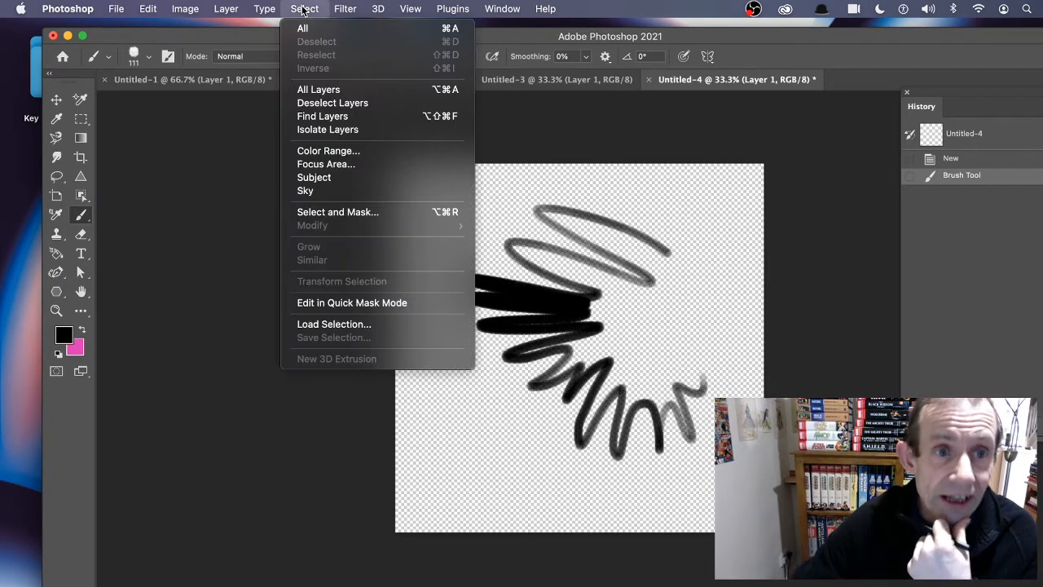
click(387, 326)
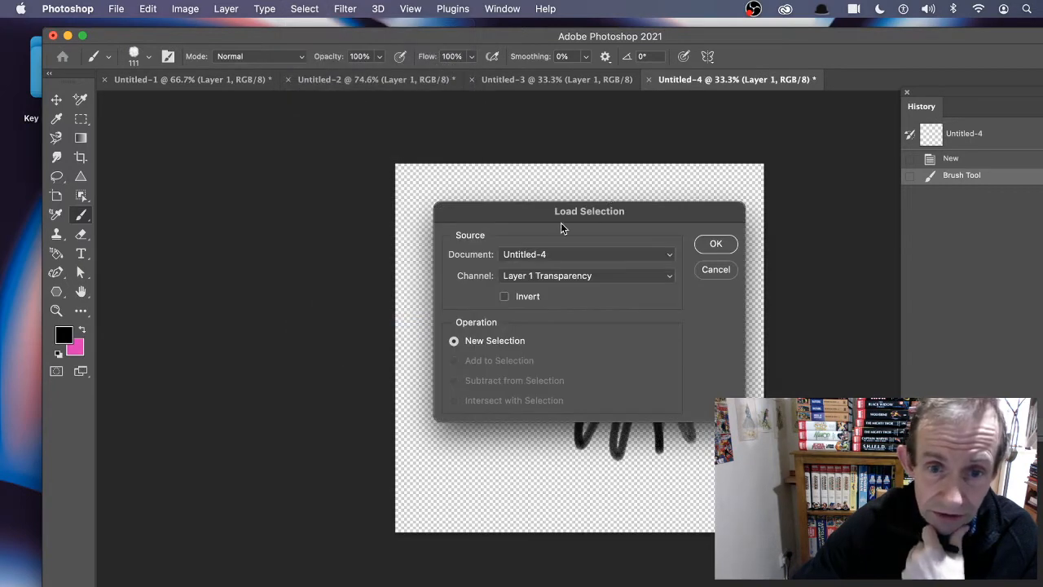
click(549, 277)
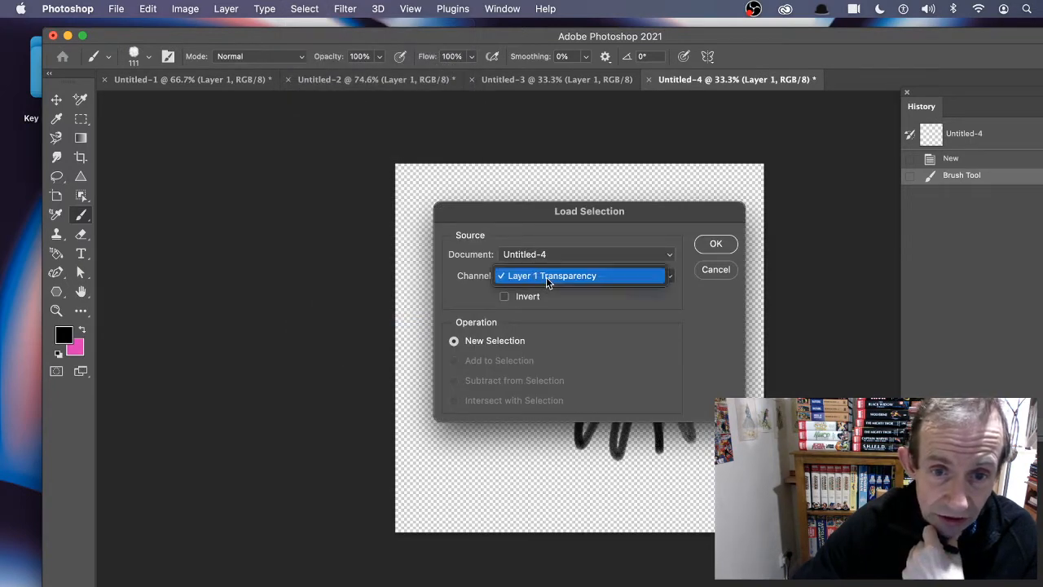
click(575, 277)
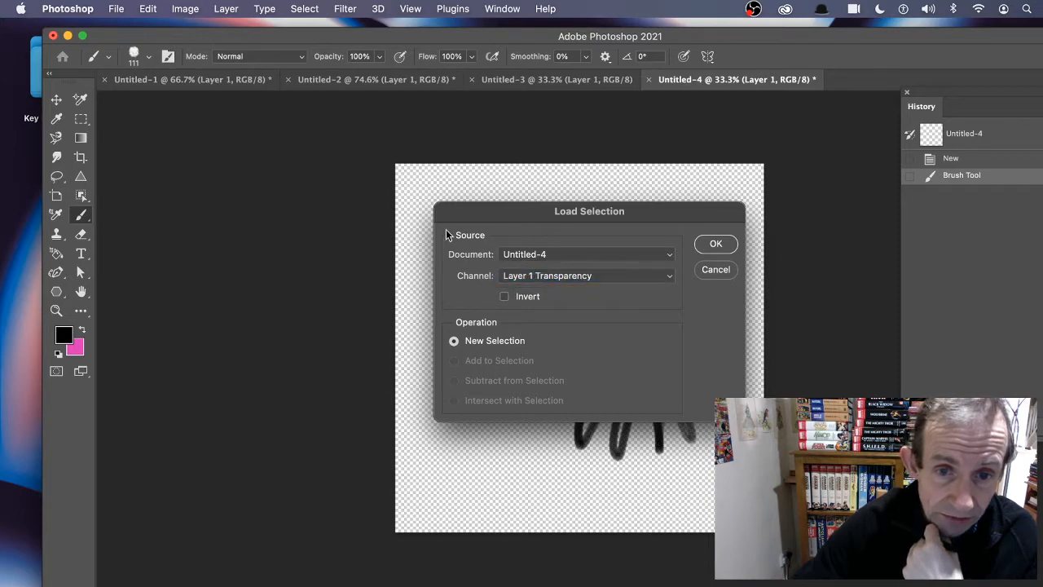
click(715, 246)
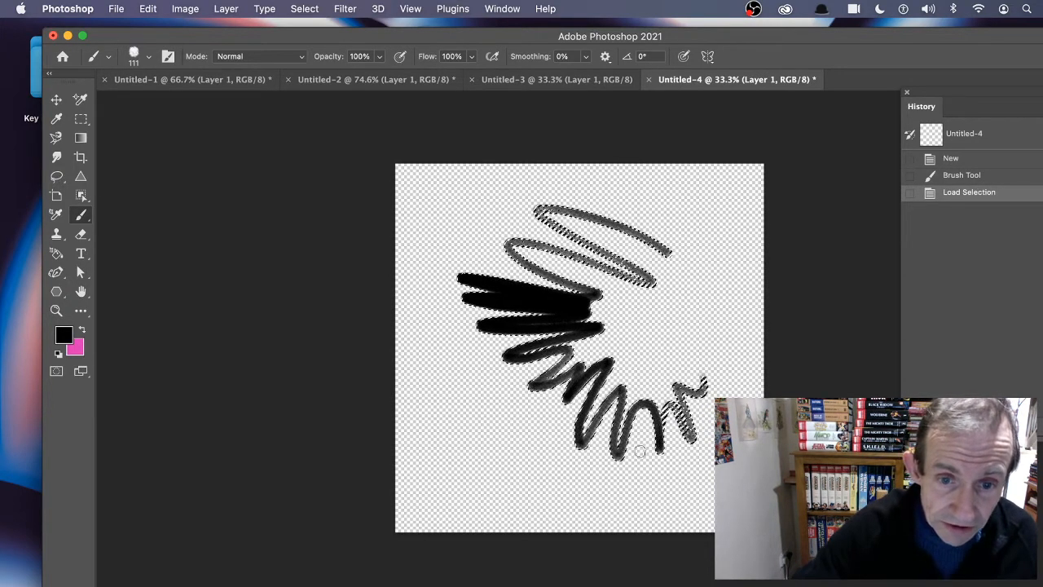
- Activate the Gradient tool and look through the Basics gradient presets, keeping the rainbow gradient
click(81, 139)
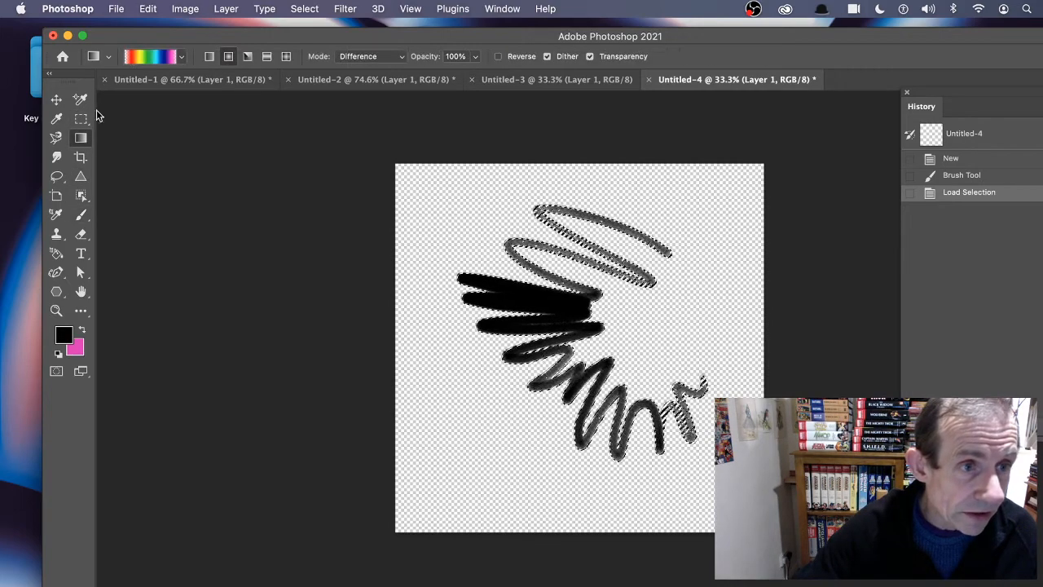
click(181, 57)
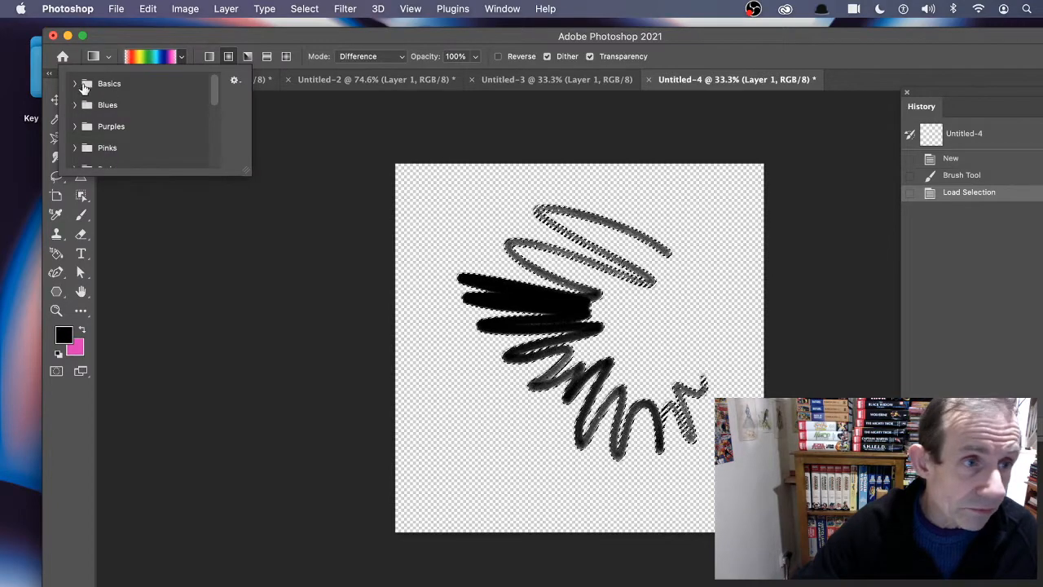
click(75, 84)
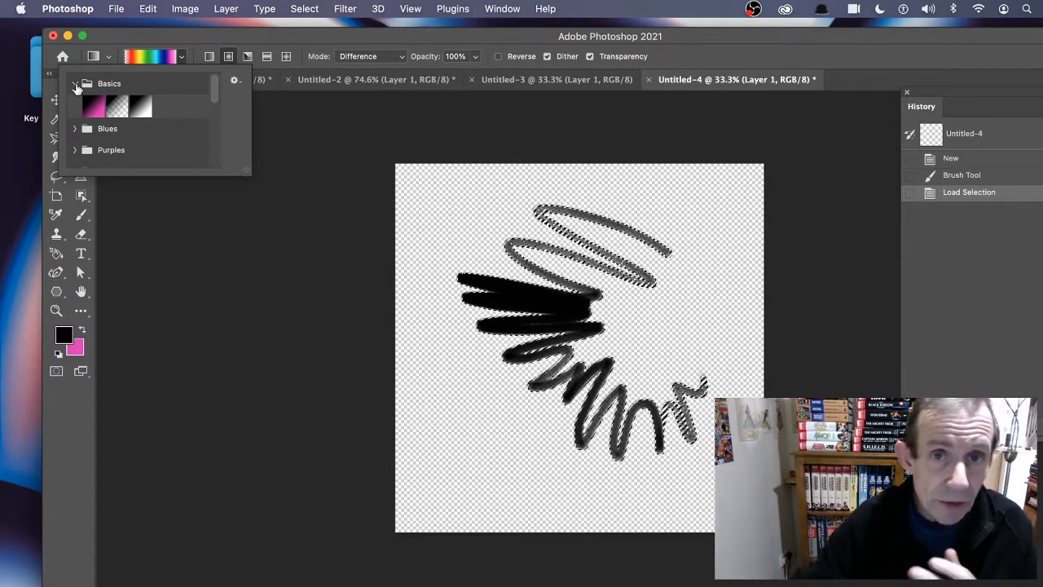
click(155, 57)
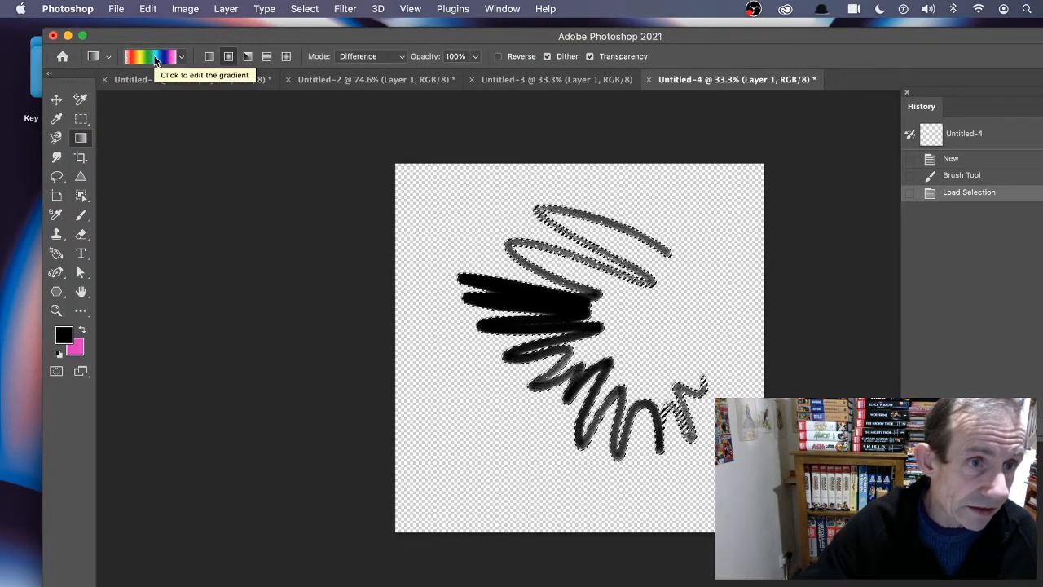
- Show the Gradients panel over the canvas, examine its preset groups and options, and close it
click(502, 8)
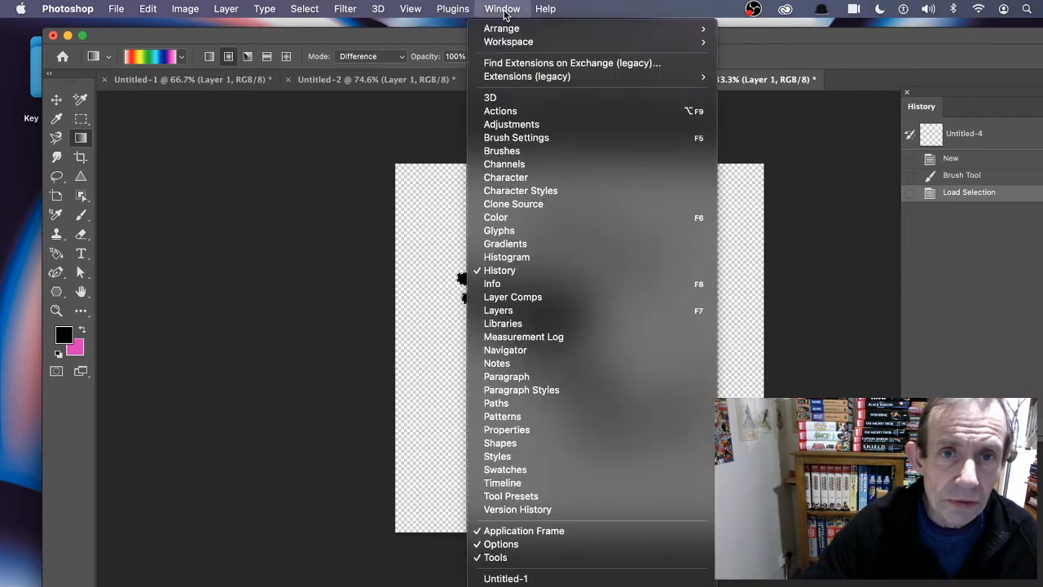
click(505, 243)
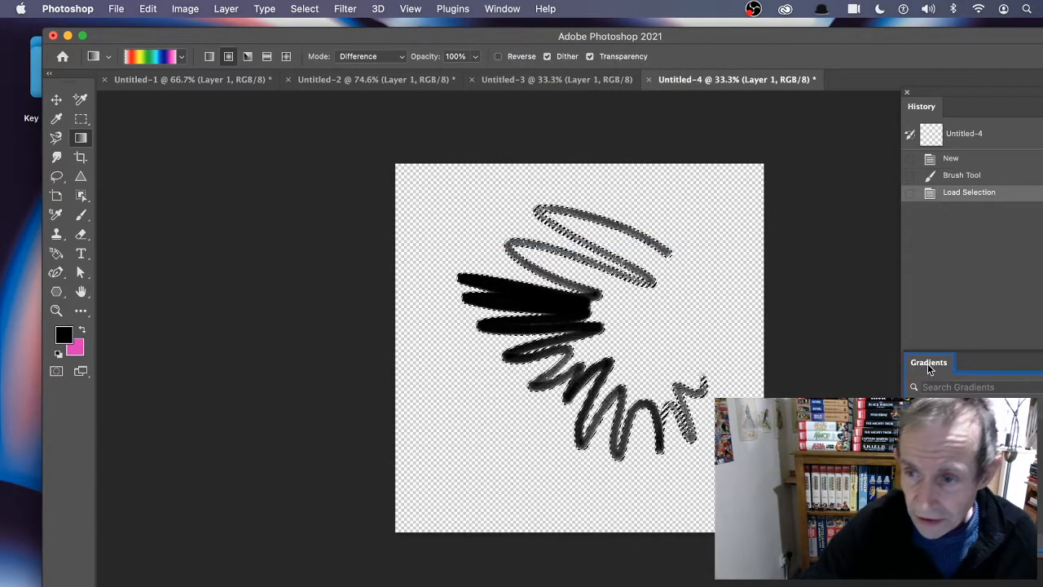
drag(929, 362, 603, 193)
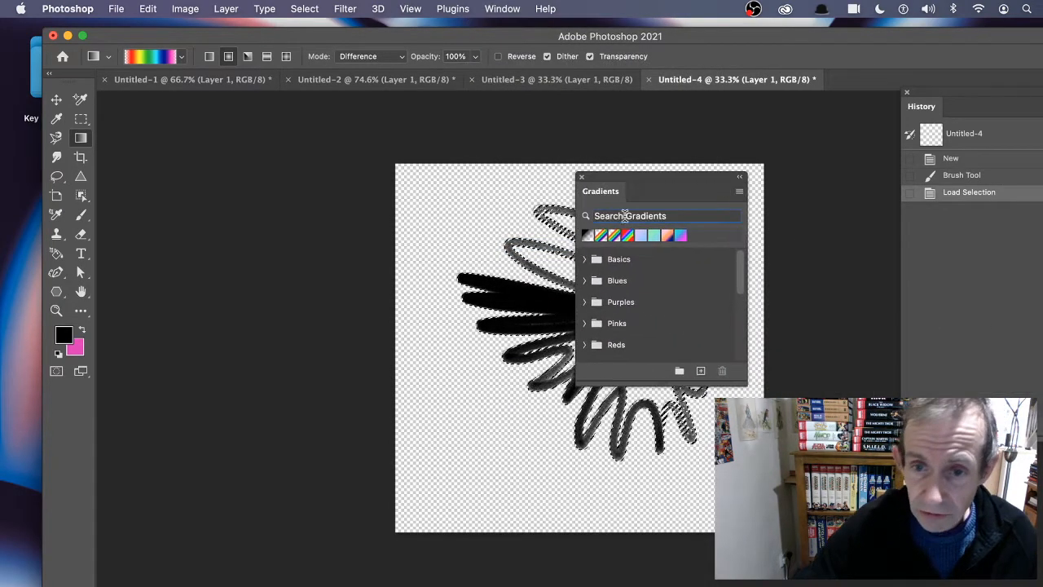
click(739, 191)
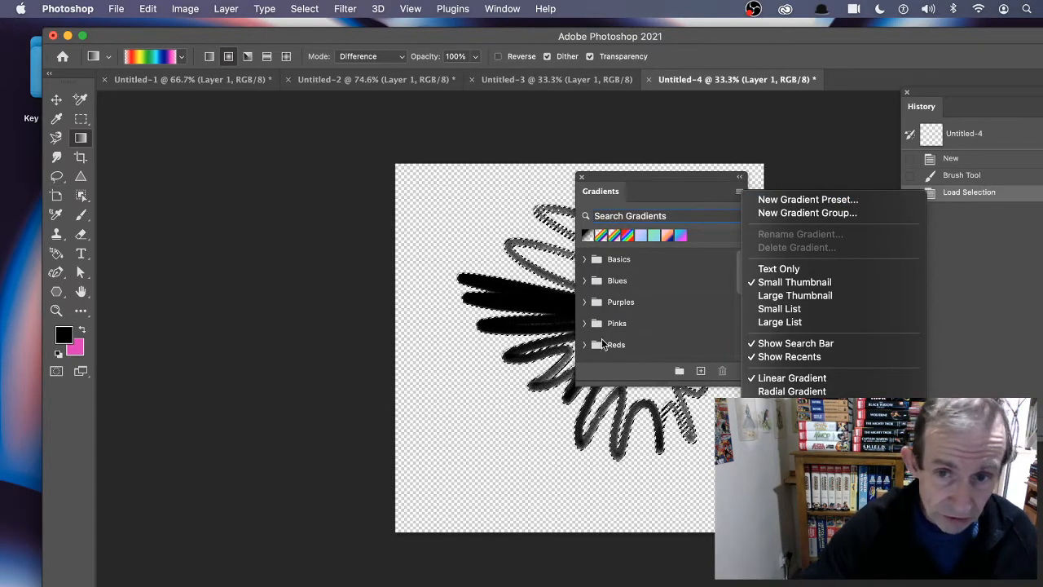
click(582, 177)
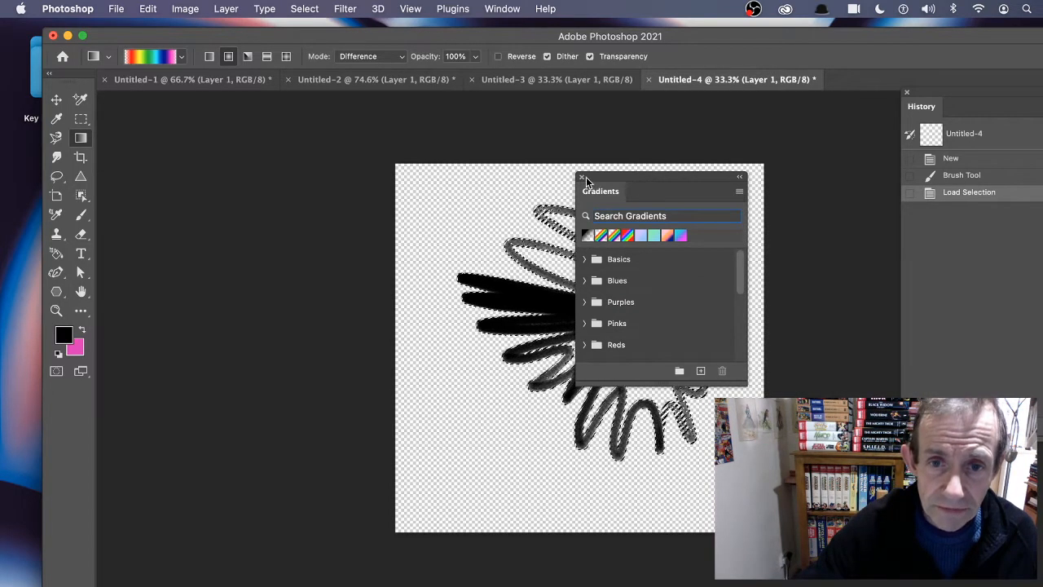
click(582, 177)
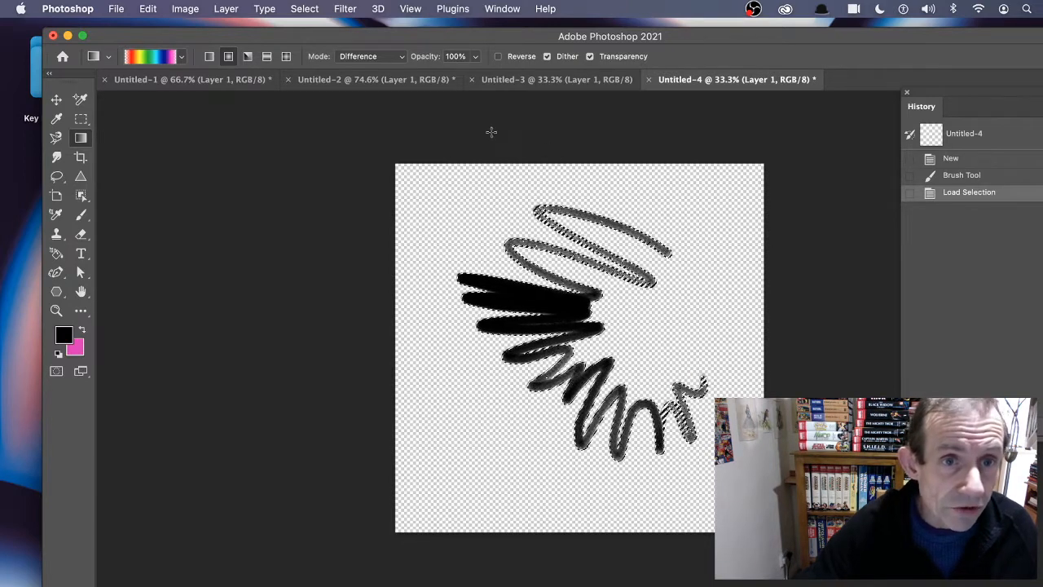
- Set the gradient mode to Normal and fill the selected scribble with a radial rainbow gradient running from its upper part down to the lower left
click(379, 57)
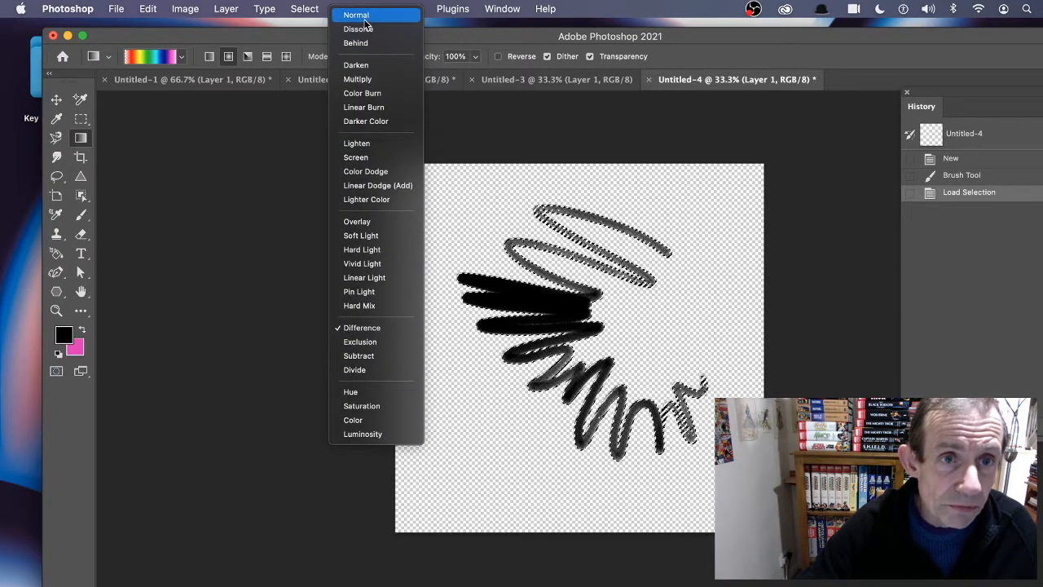
click(364, 18)
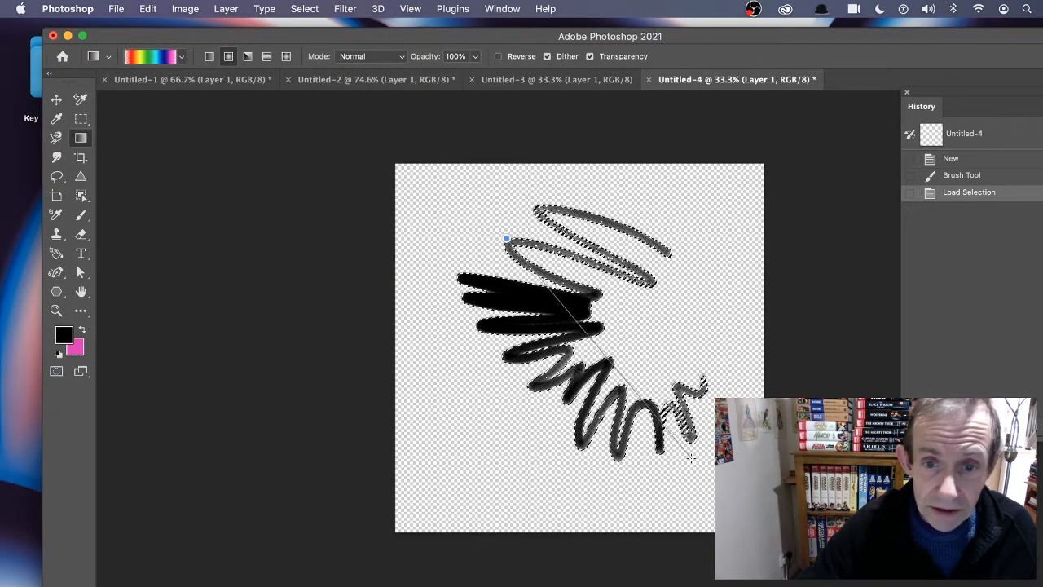
drag(691, 459, 691, 459)
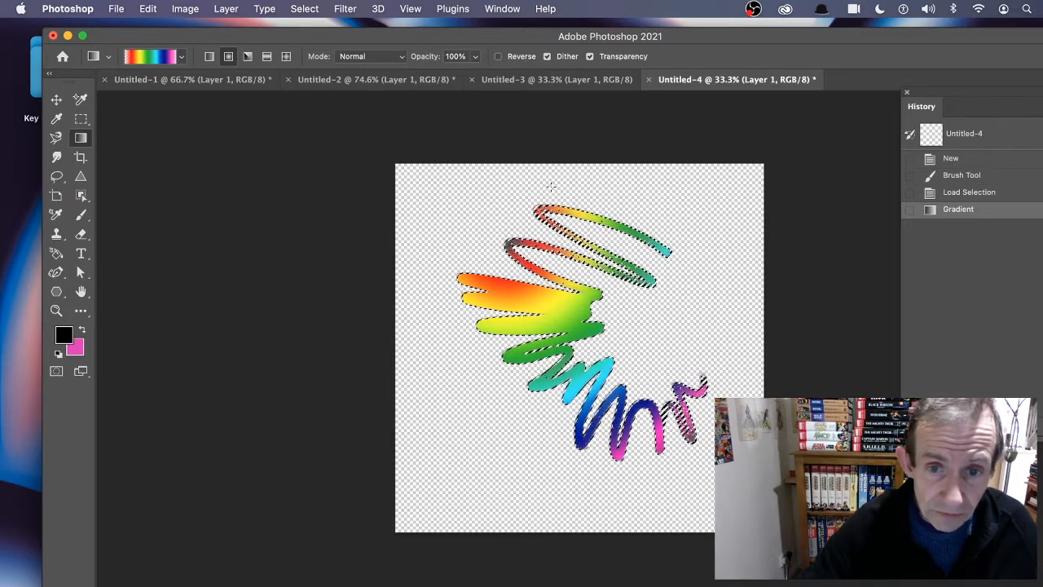
drag(625, 194, 459, 396)
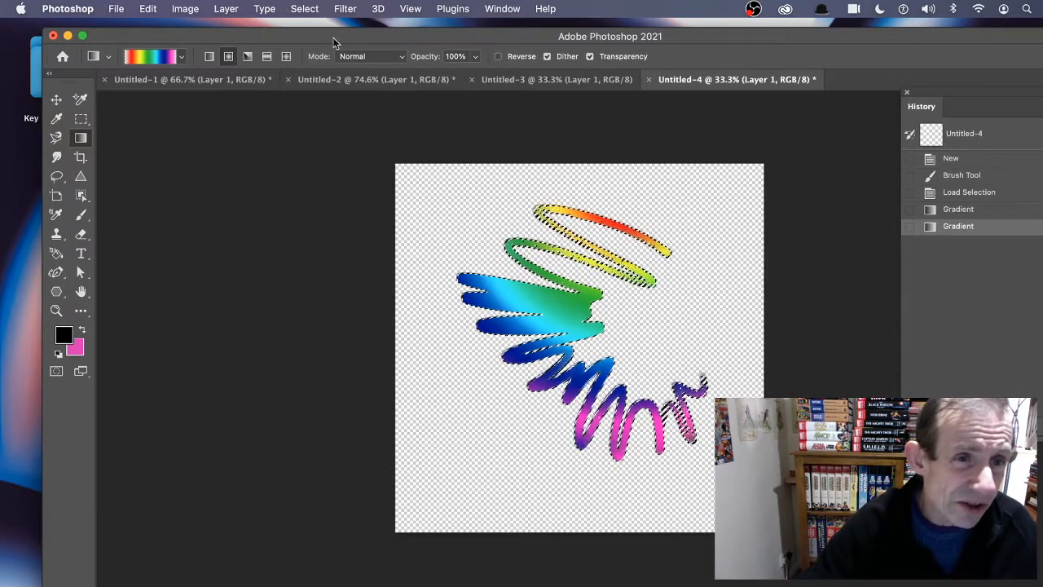
- Set the gradient mode to Difference and apply further radial rainbow gradients across the middle of the selected scribble
click(379, 57)
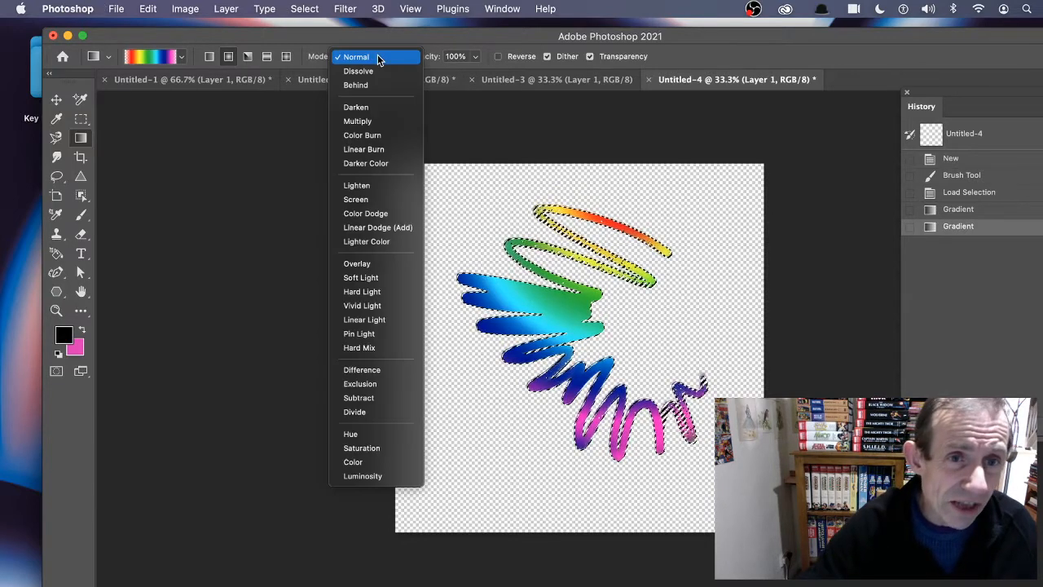
click(379, 372)
drag(533, 259, 501, 374)
right_click(561, 335)
click(491, 290)
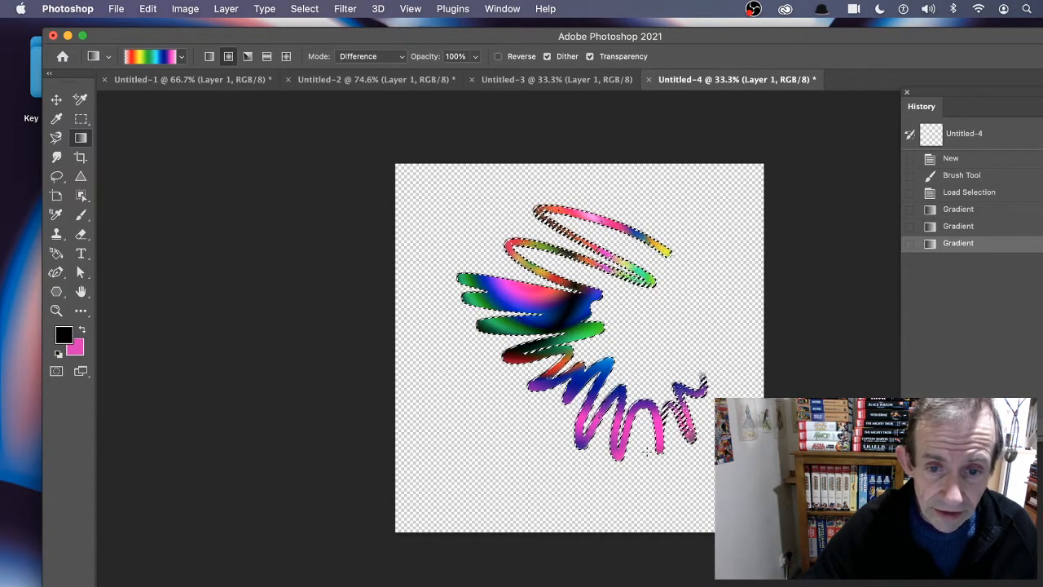
drag(572, 344, 626, 398)
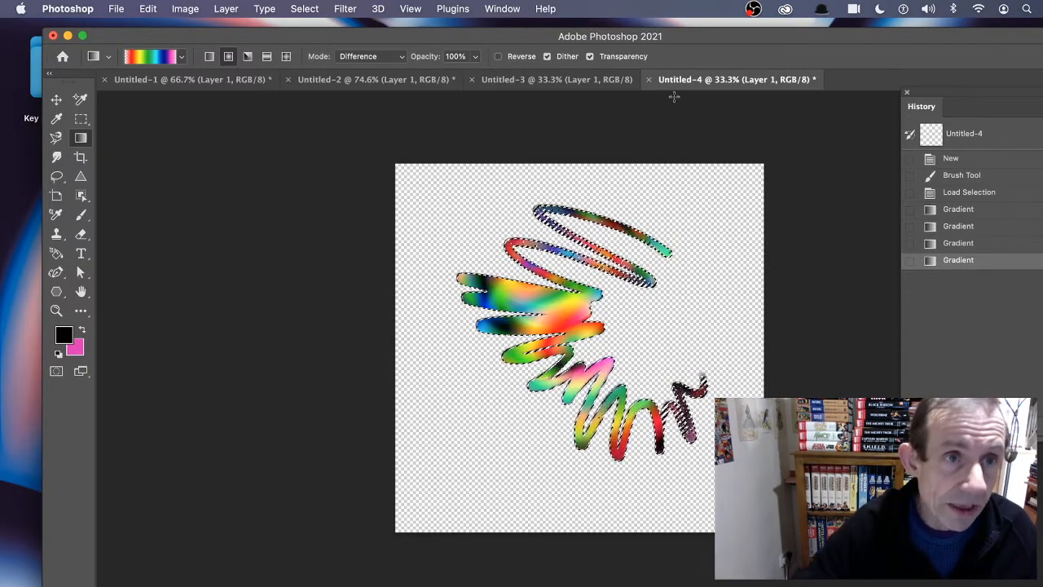
- Add a Bevel & Emboss layer style with depth 646%, size 62 px, soften 1 px, angle 130° and altitude 53°
click(221, 7)
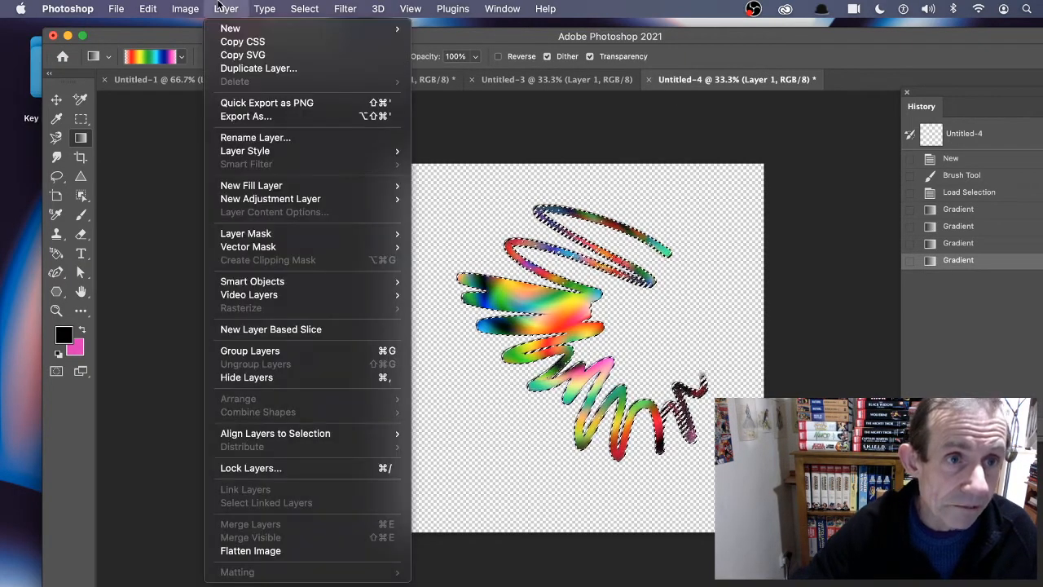
mouse_move(247, 157)
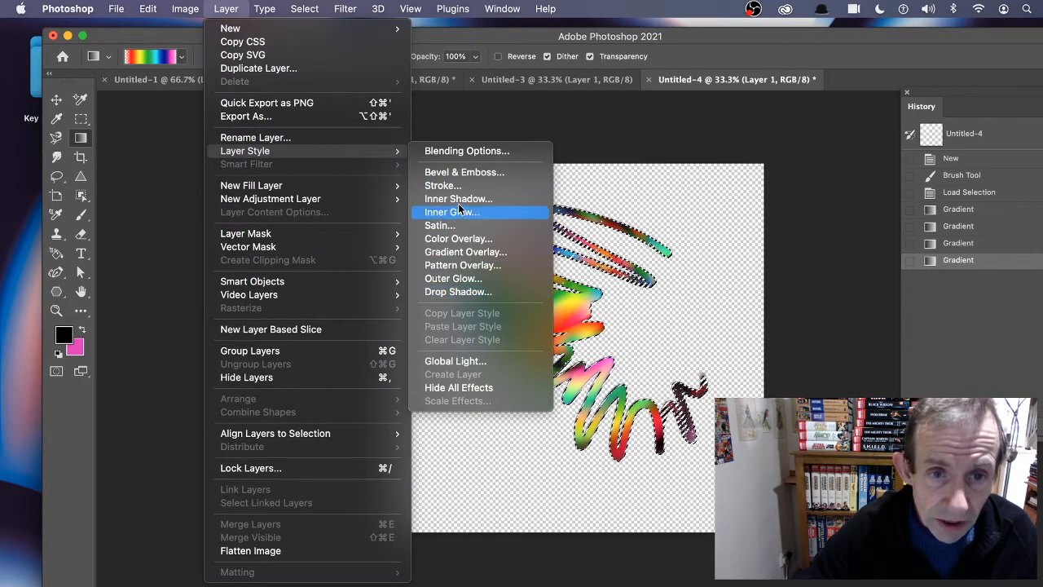
click(459, 173)
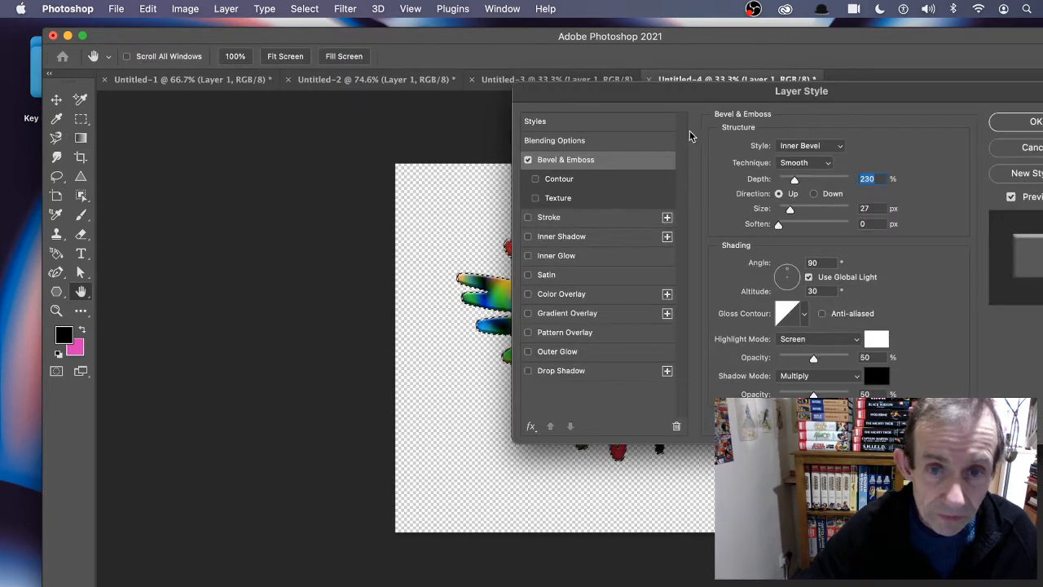
drag(640, 97, 409, 106)
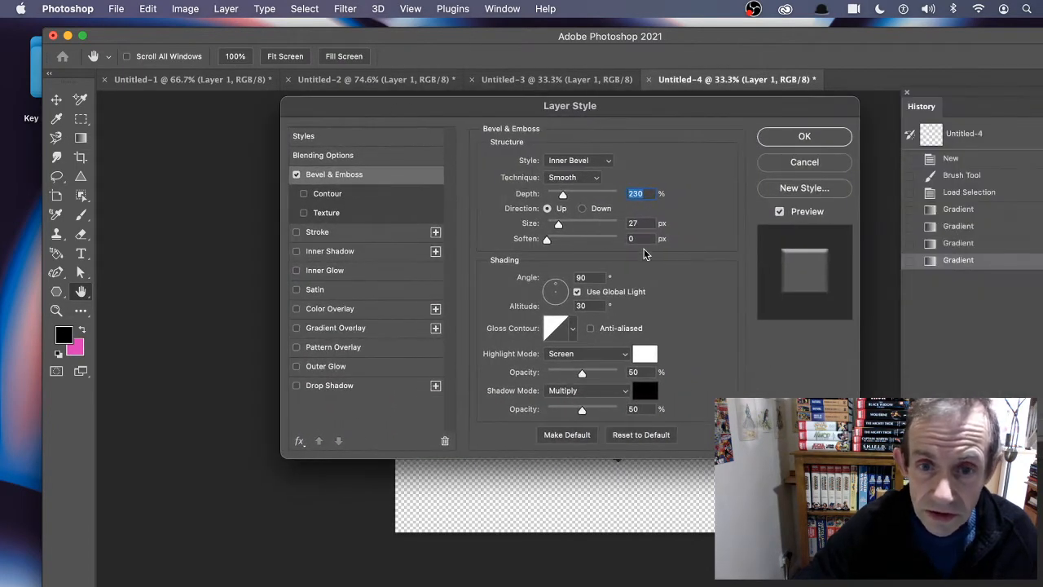
drag(549, 106, 890, 155)
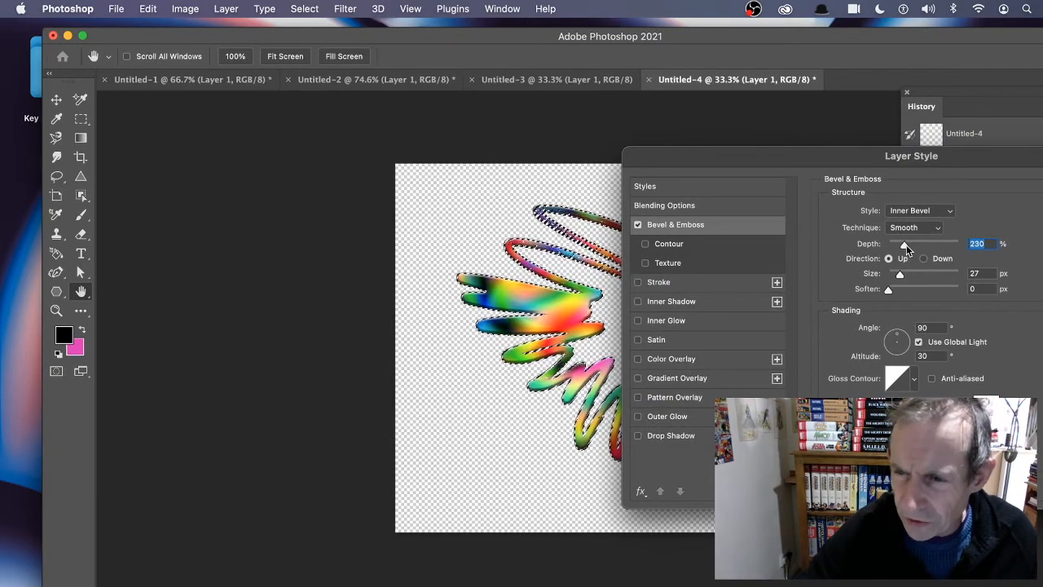
drag(905, 247, 910, 275)
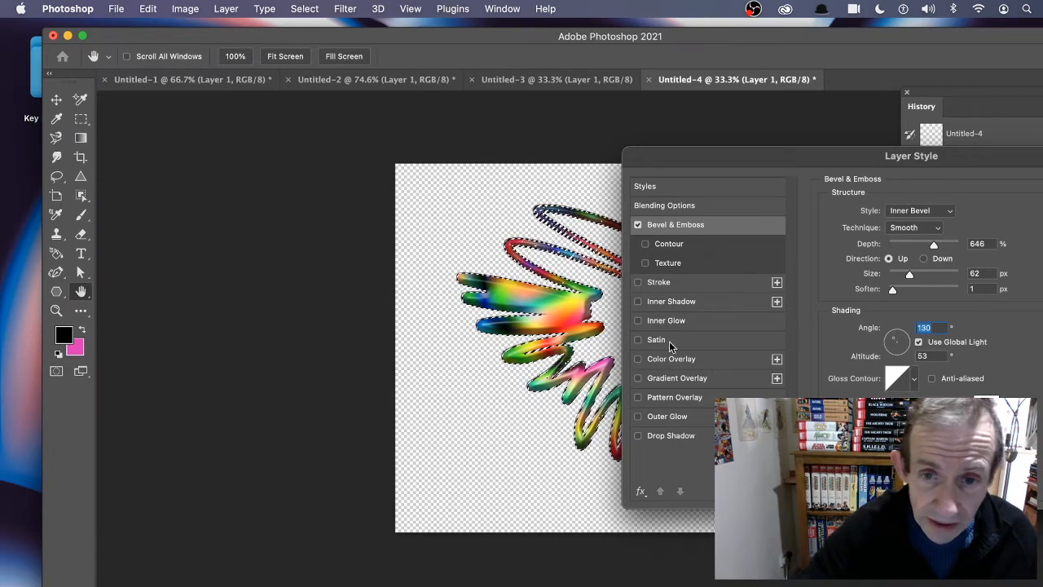
- Add a Drop Shadow with opacity 76%, distance 119 px and angle 143°, and apply the layer style
drag(723, 153, 746, 75)
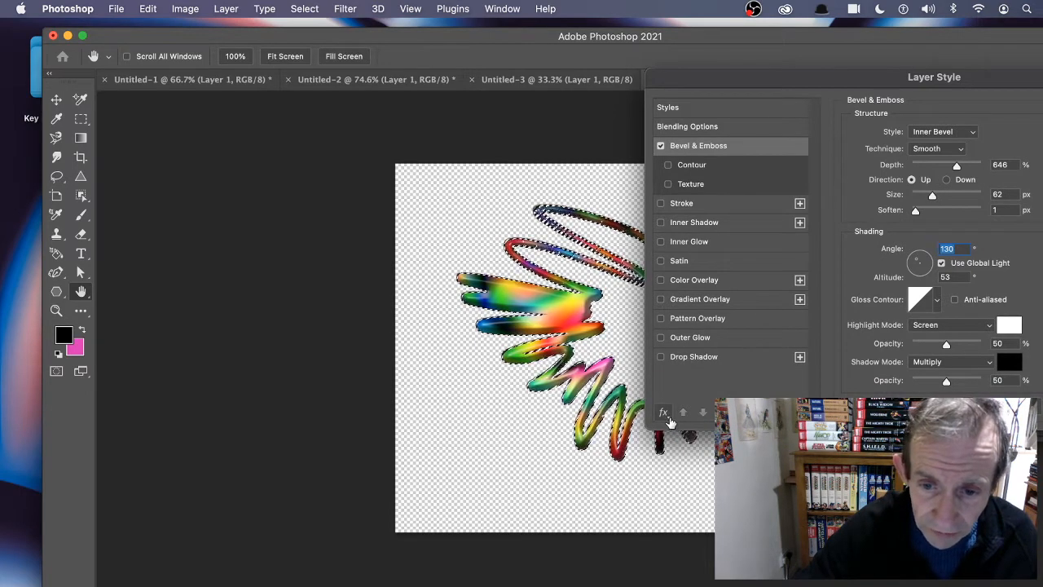
click(664, 414)
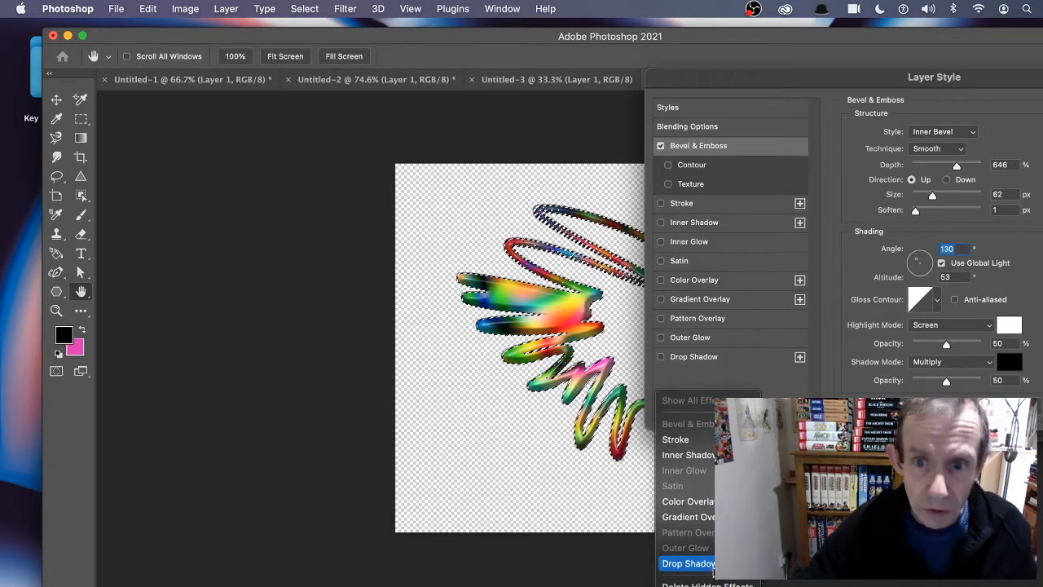
click(687, 380)
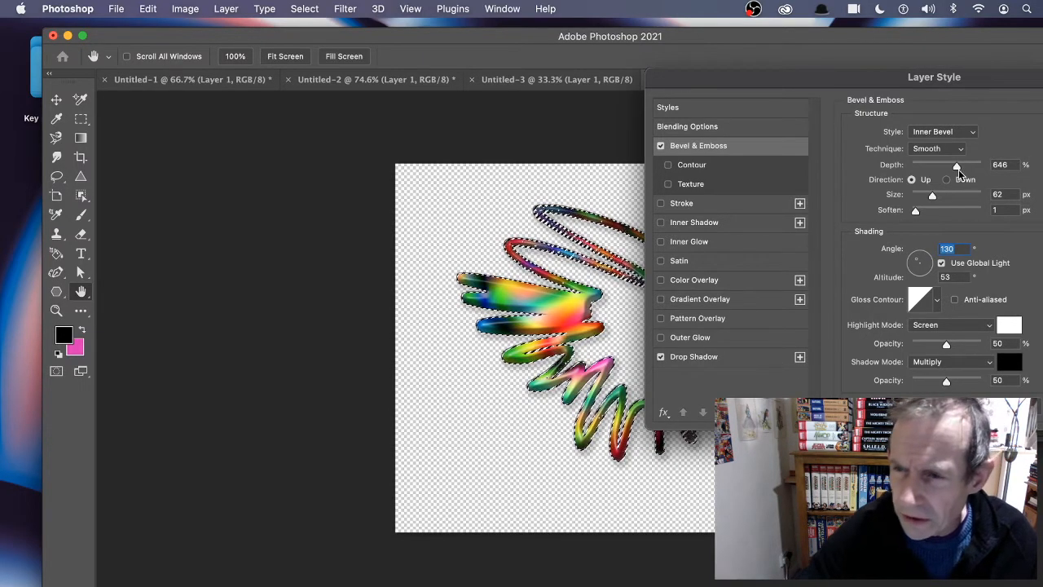
click(699, 358)
drag(926, 155, 954, 157)
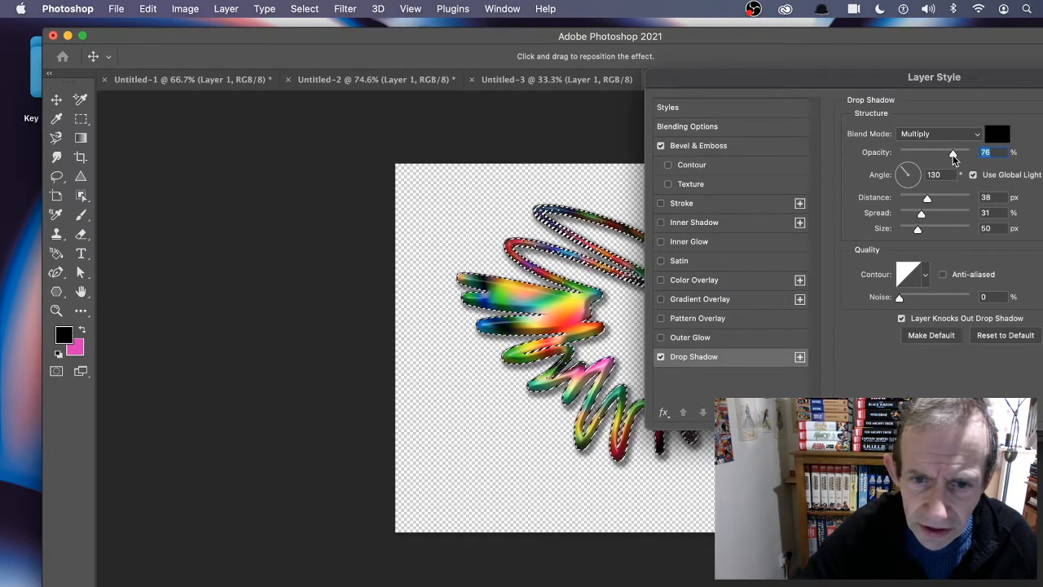
drag(929, 200, 934, 202)
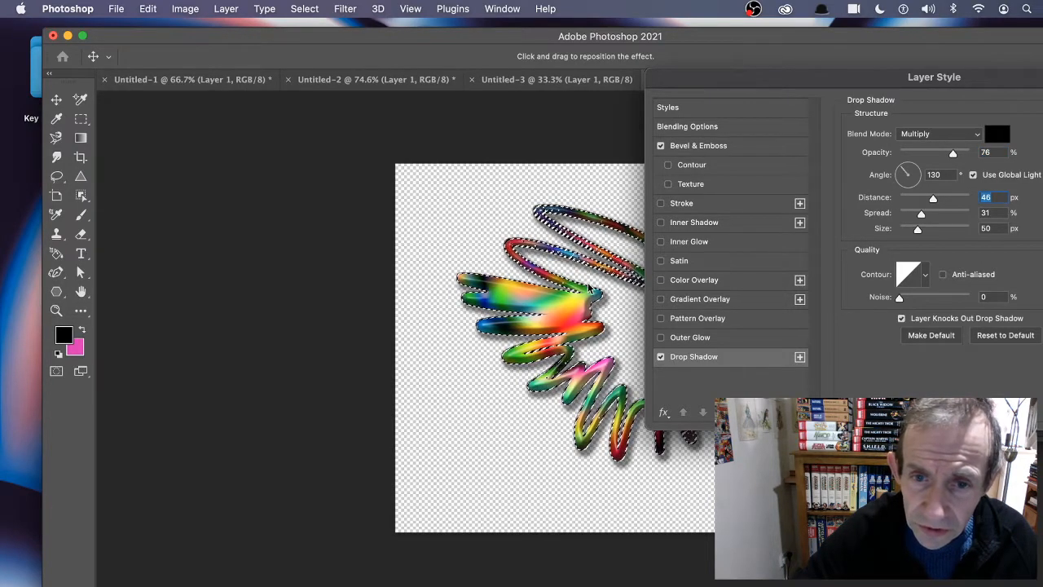
mouse_move(588, 290)
mouse_down()
mouse_move(623, 304)
mouse_move(586, 263)
mouse_move(593, 278)
mouse_up()
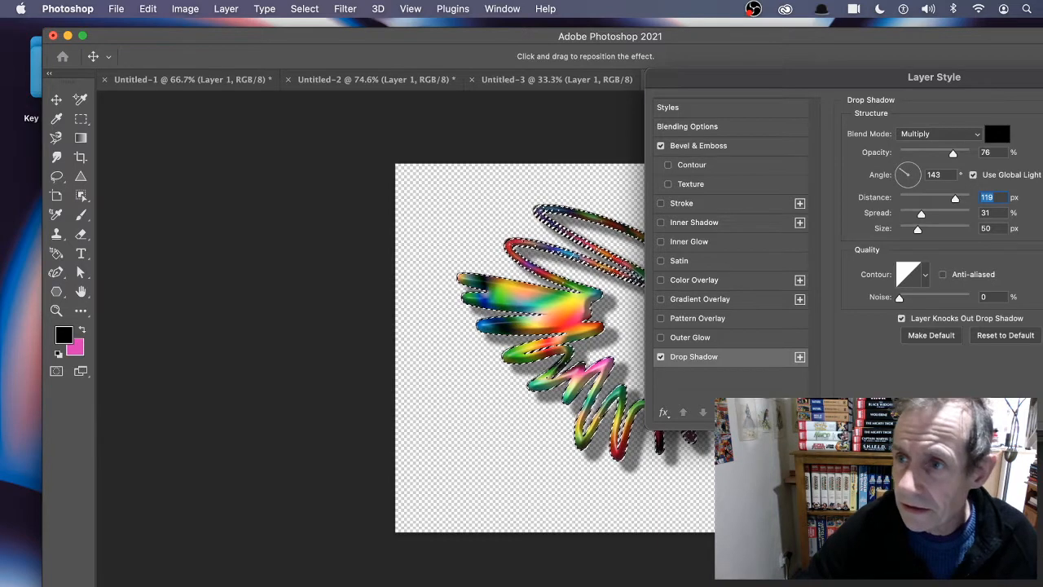
key(Return)
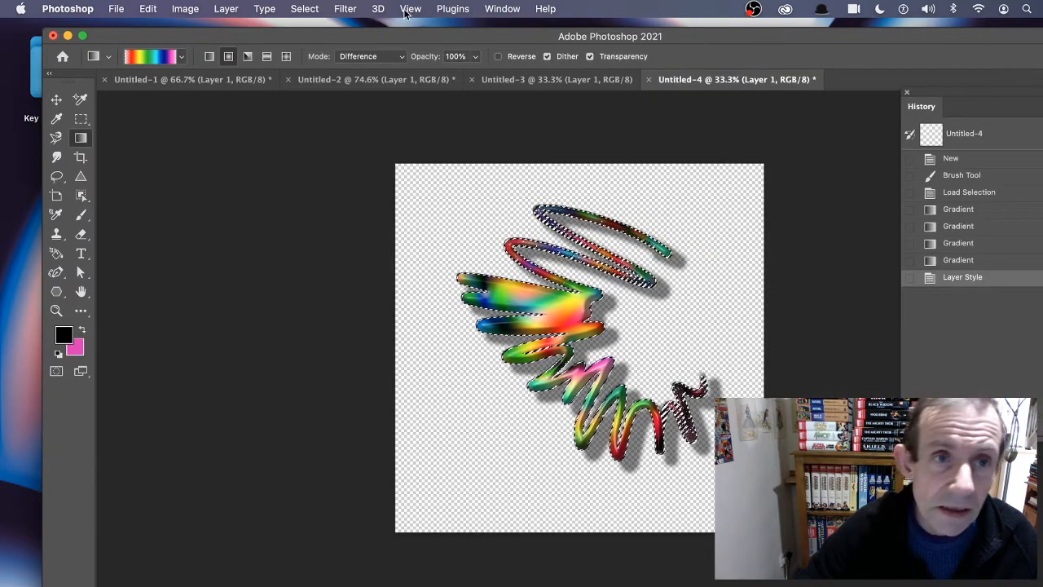
- Deselect the scribble and activate the Move tool
click(308, 9)
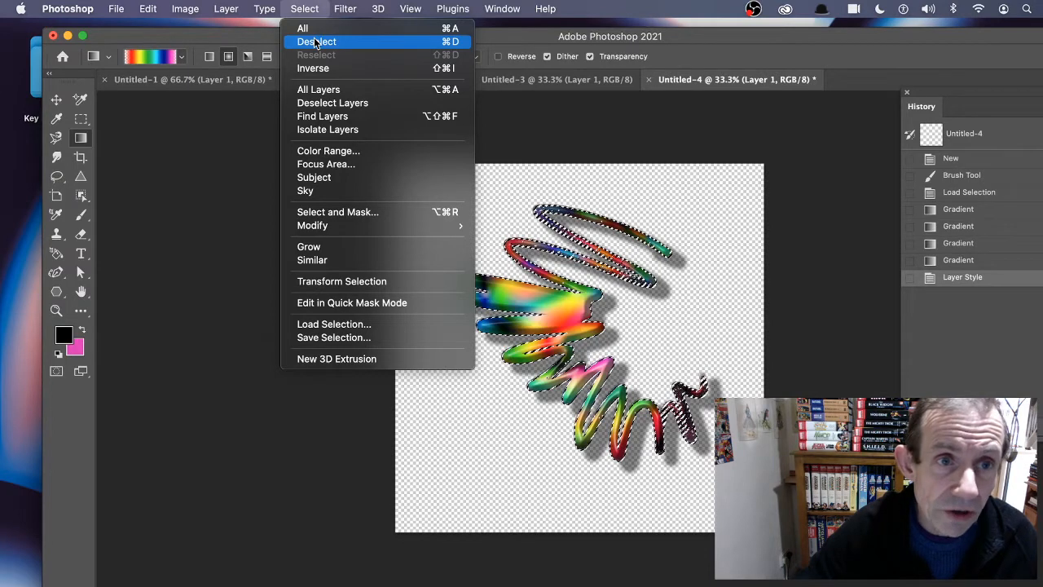
click(316, 41)
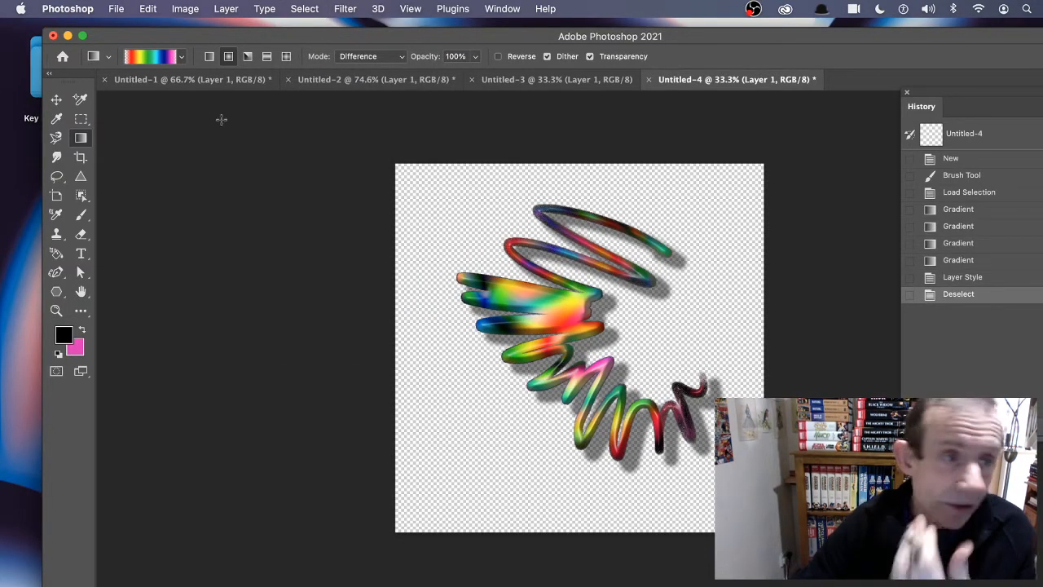
click(57, 99)
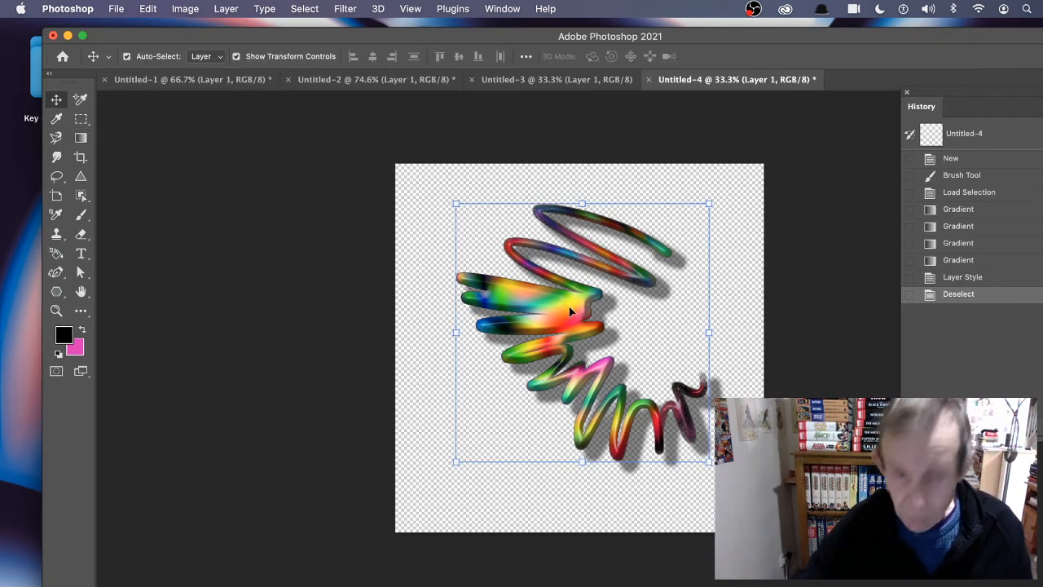
- Try placing a duplicate of the scribble up and to the left, and moving, shrinking and rotating the original below it
drag(570, 310, 546, 249)
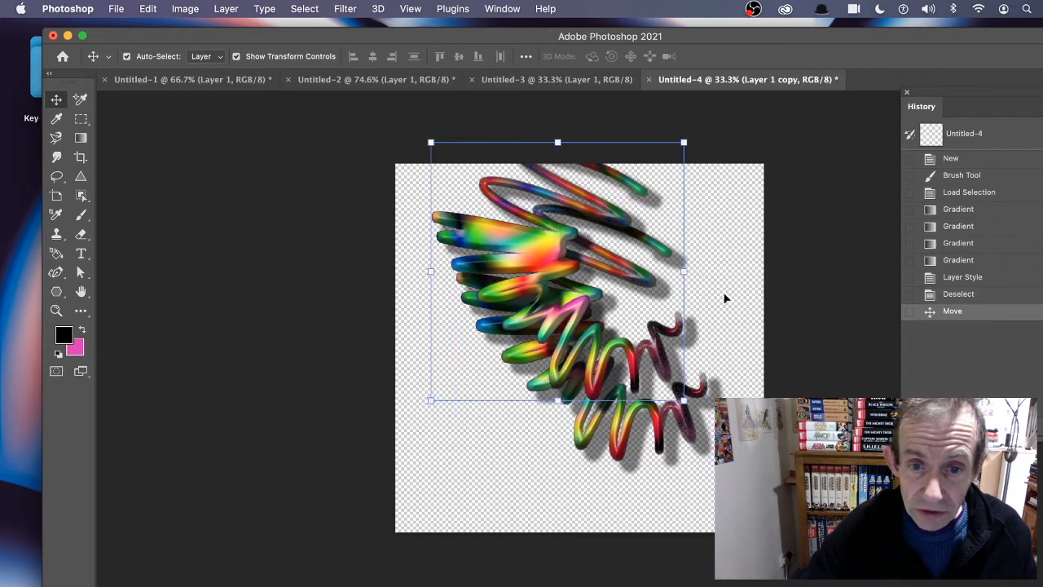
mouse_move(608, 221)
mouse_down()
mouse_move(609, 304)
mouse_move(642, 258)
mouse_up()
drag(738, 217, 507, 232)
key(Return)
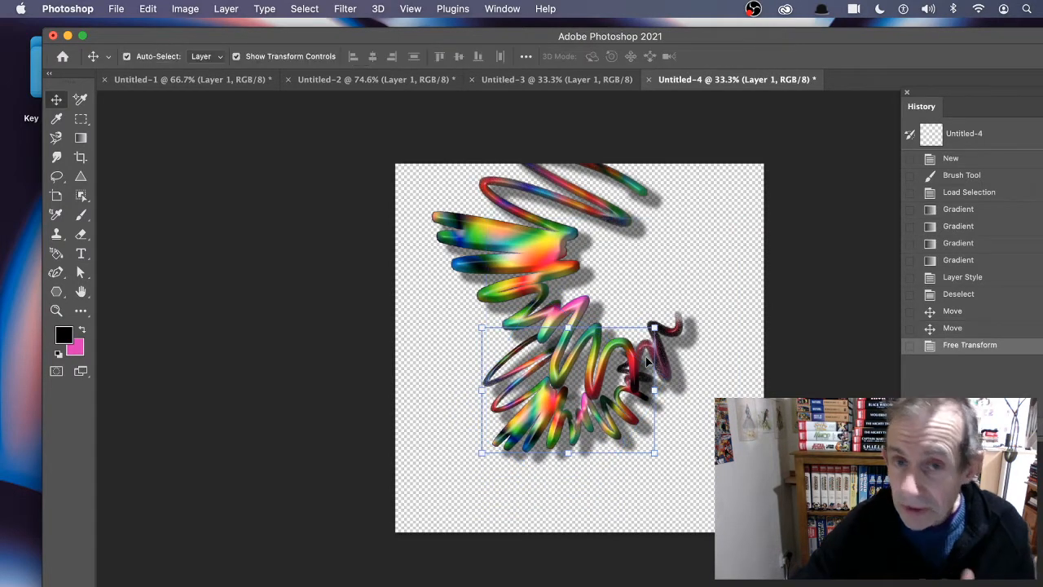
click(339, 10)
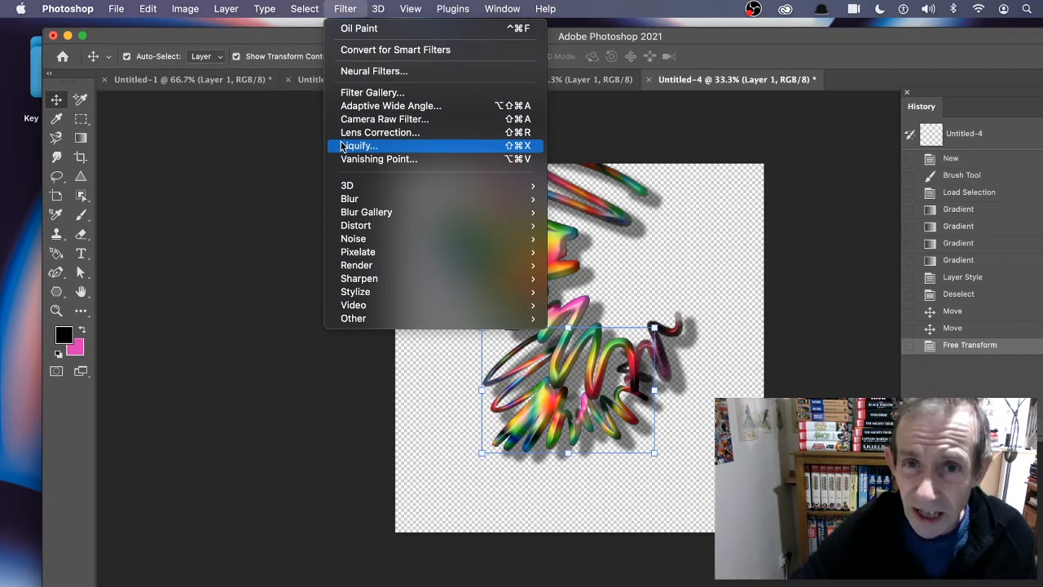
click(845, 254)
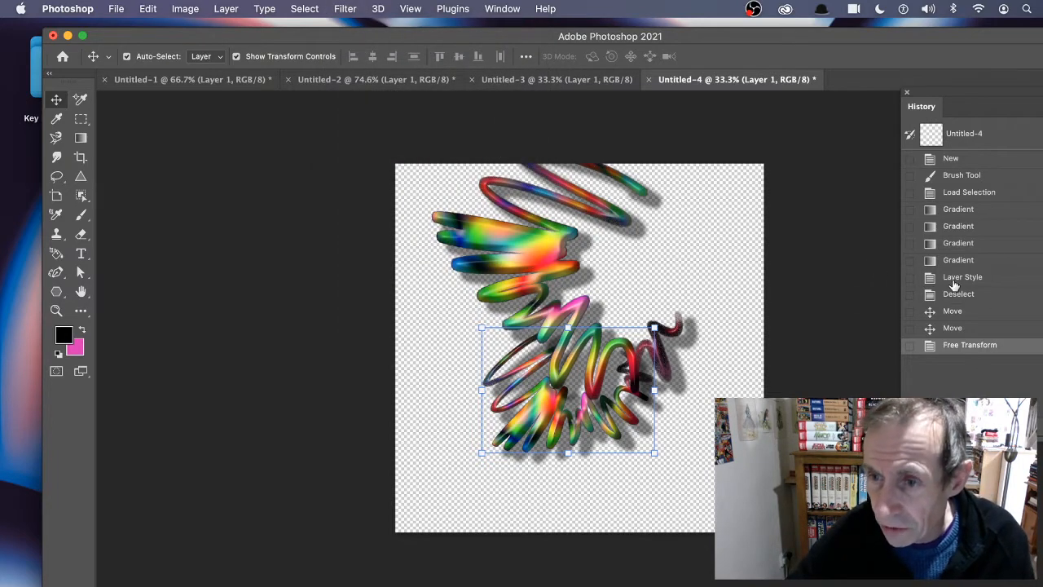
click(514, 9)
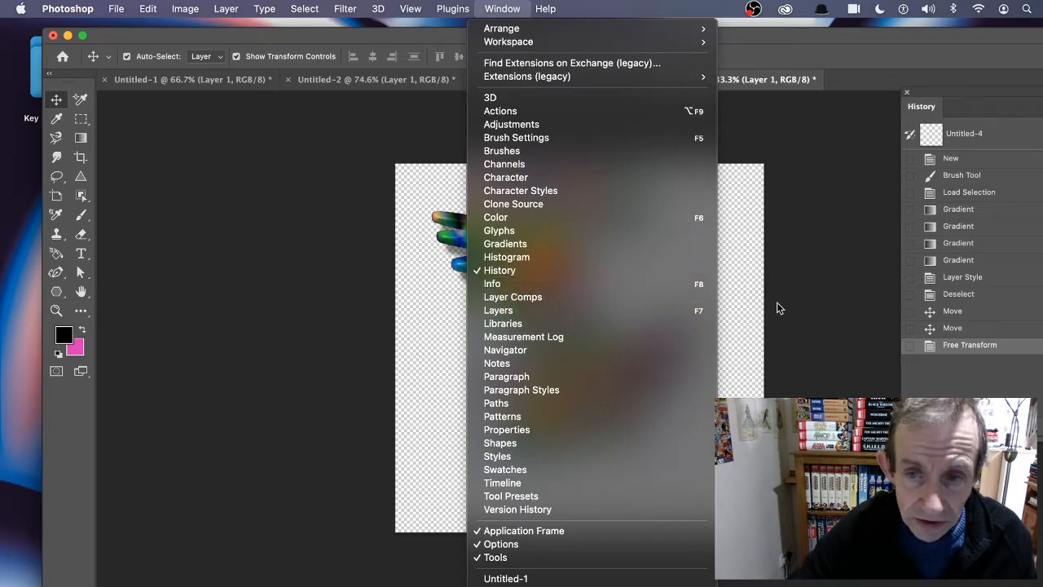
click(1008, 316)
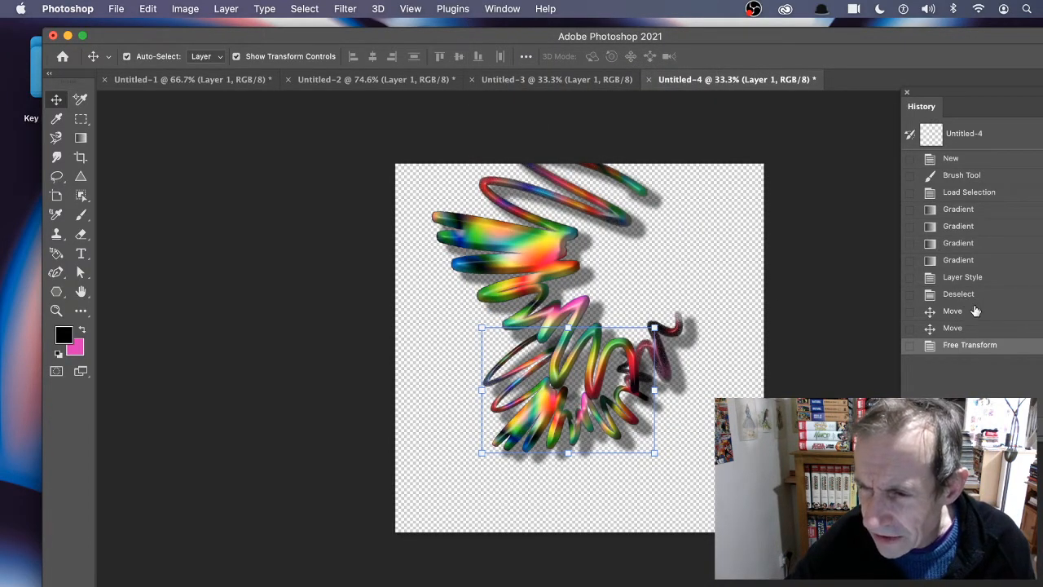
- Revert the document to the Deselect history state and move the scribble slightly up and to the left
click(975, 310)
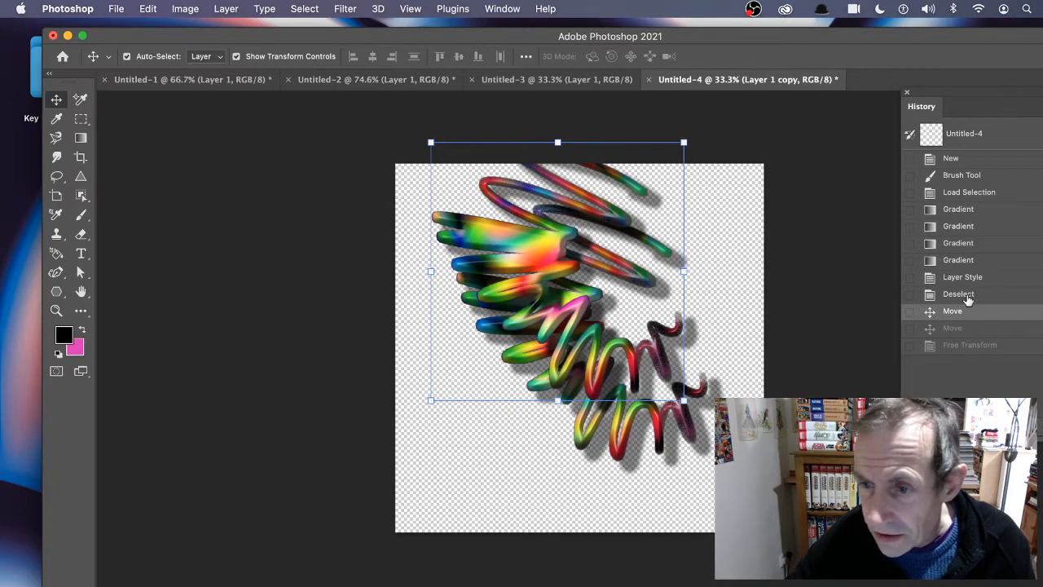
click(968, 300)
drag(579, 325, 562, 279)
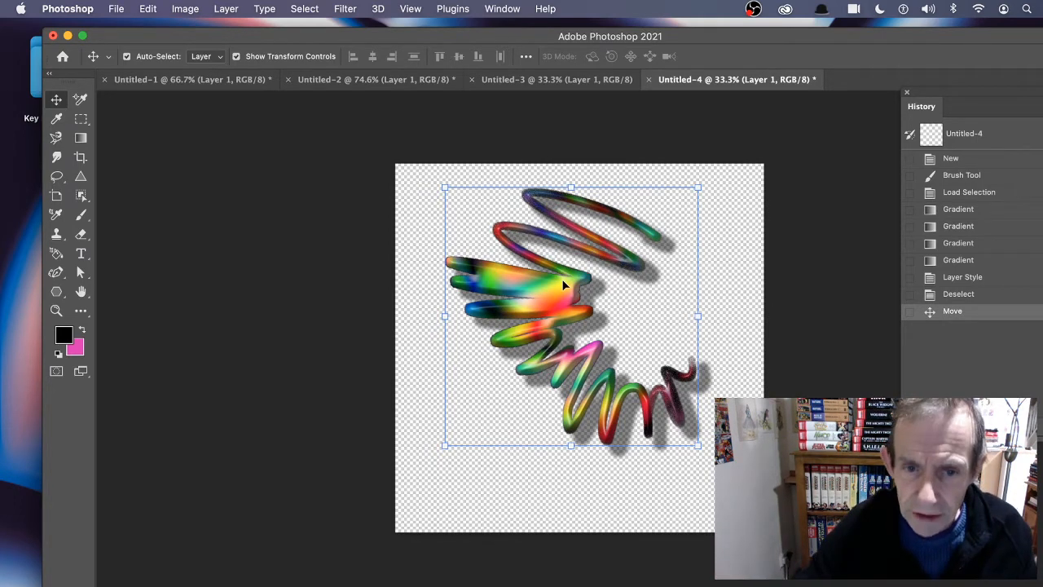
- Draw a rectangular marquee selection around the whole scribble and its shadow
click(82, 121)
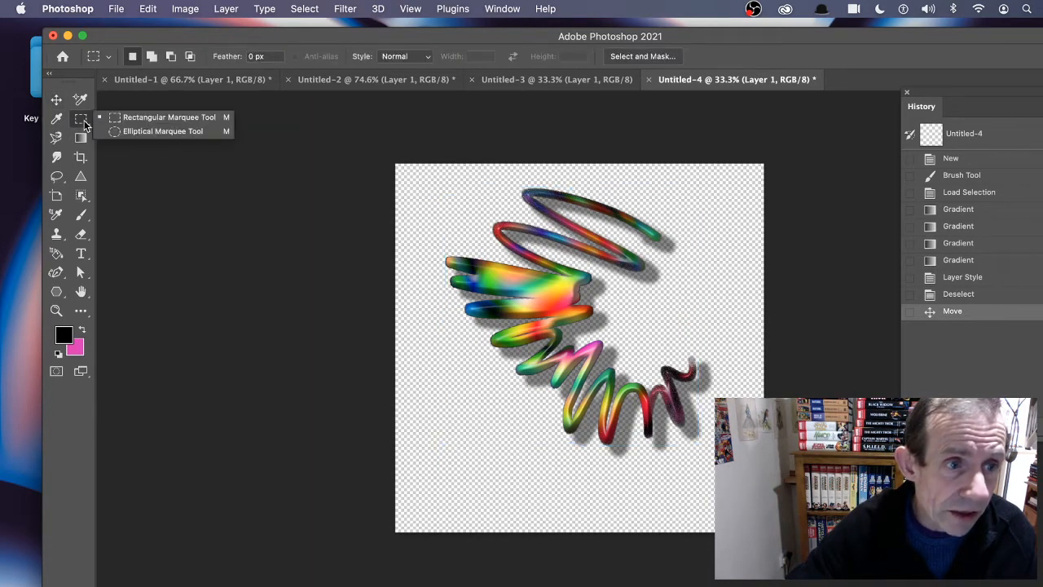
click(191, 117)
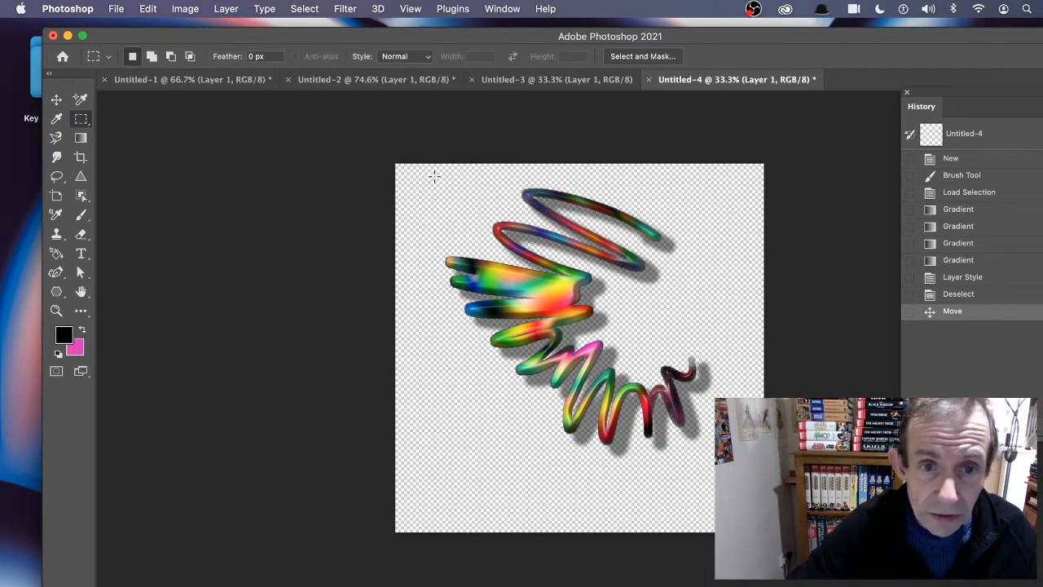
drag(434, 175, 734, 490)
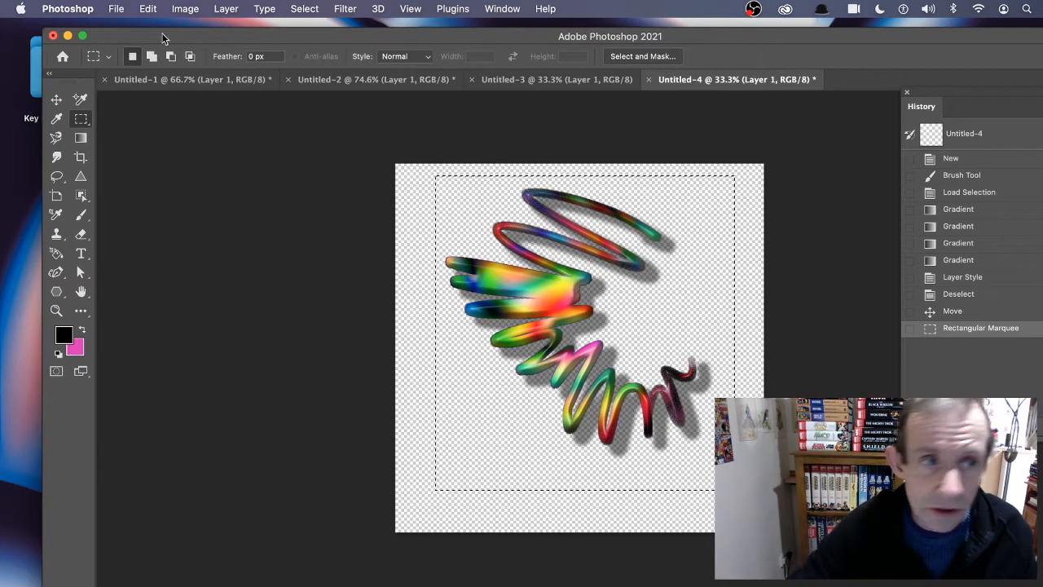
- Define the selected area as a pattern with its default name and show the Patterns panel
click(147, 9)
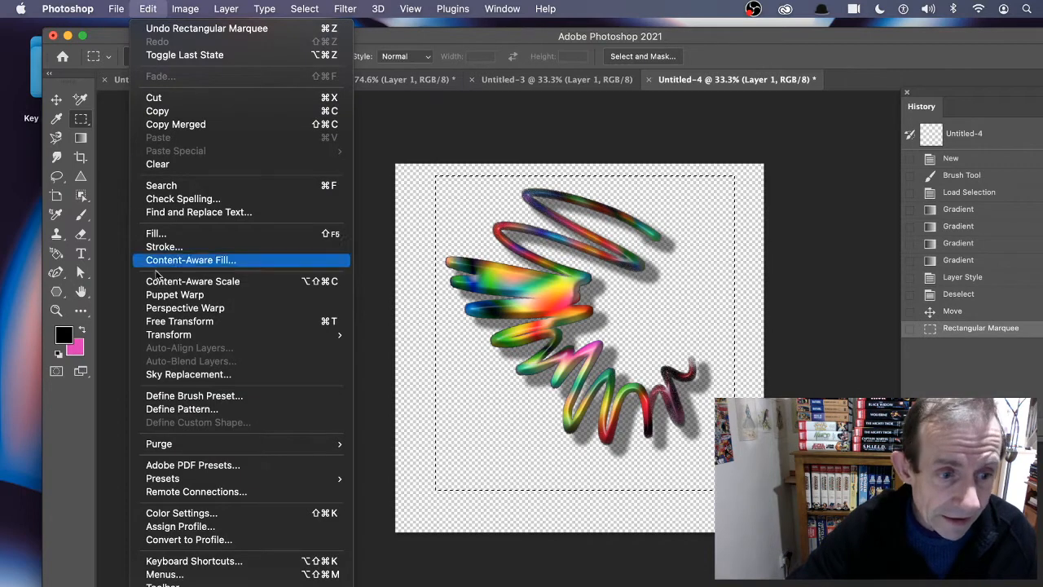
click(181, 410)
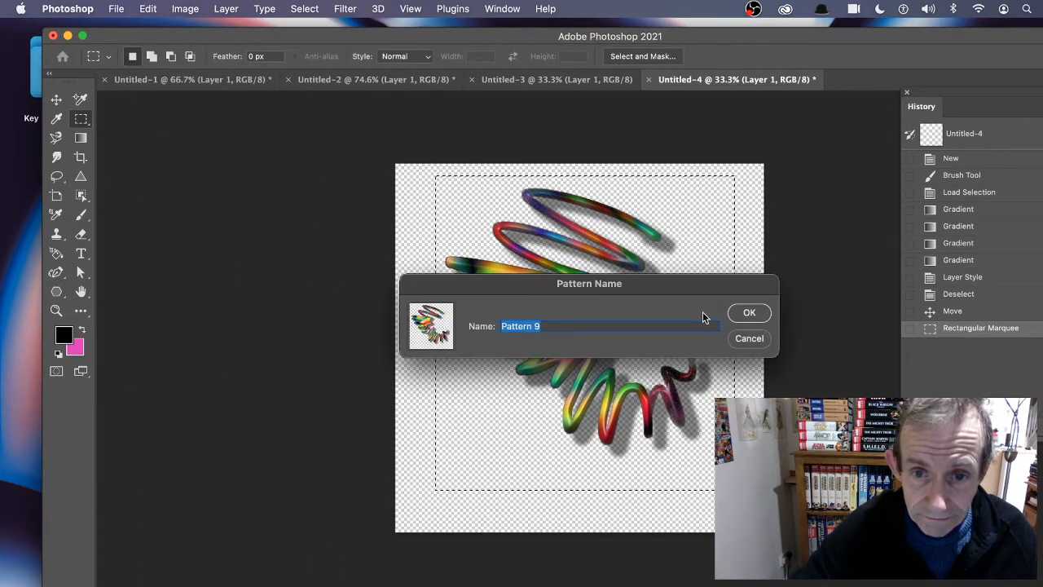
click(749, 314)
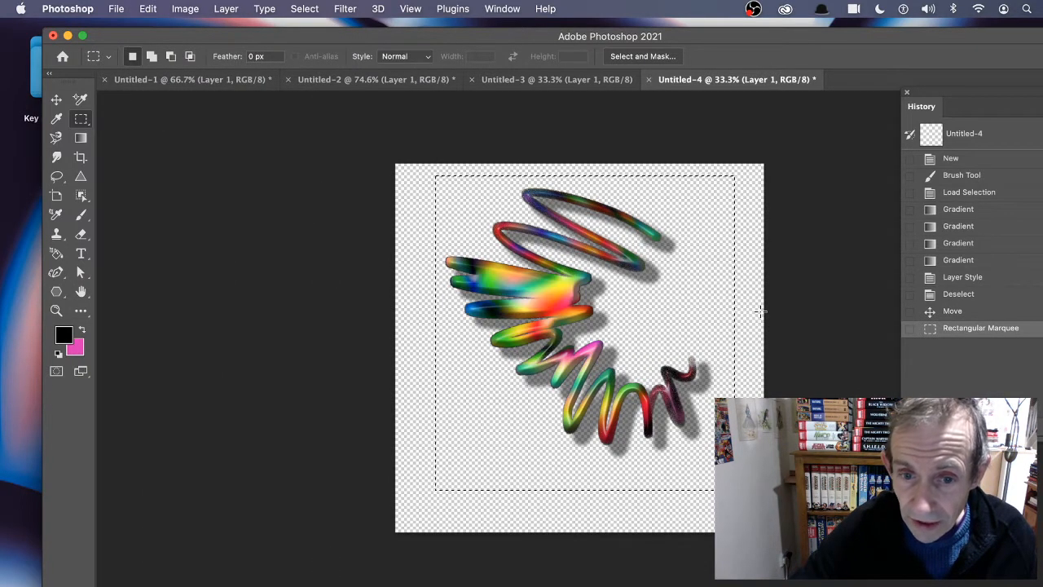
click(495, 9)
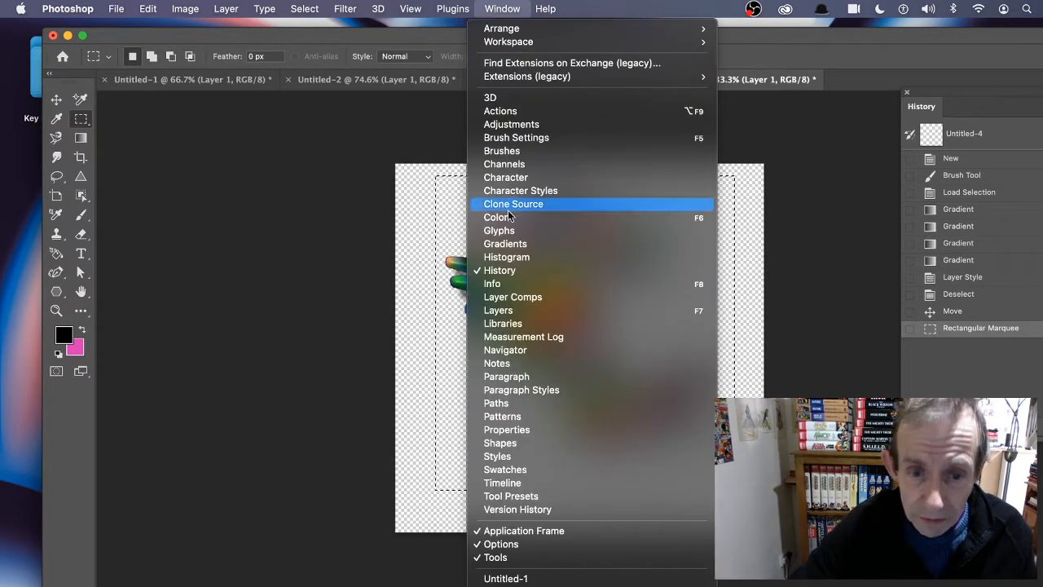
click(526, 416)
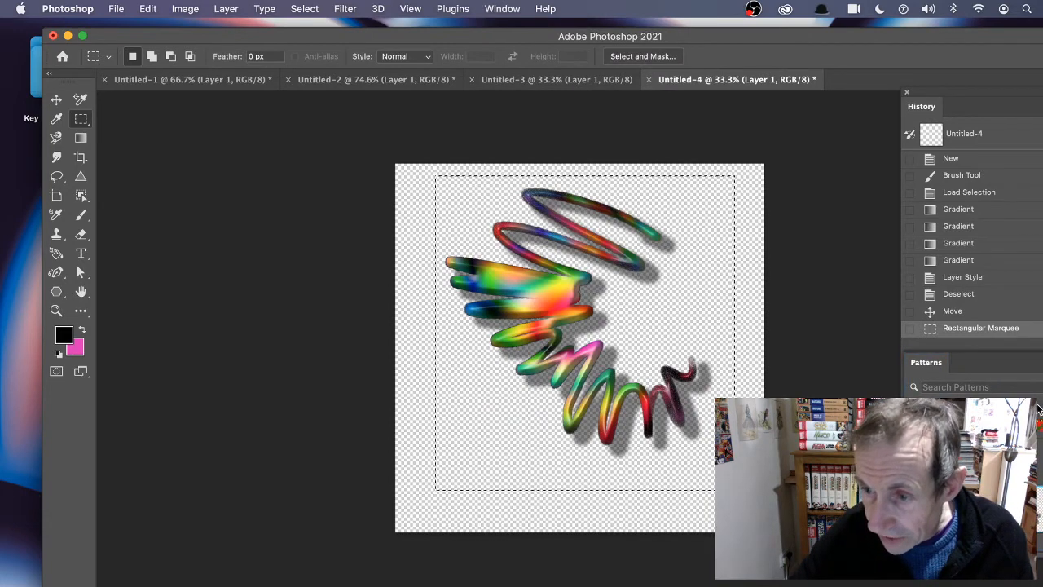
- Inspect the newly defined scribble pattern in the Patterns panel and close that panel
drag(983, 364, 784, 180)
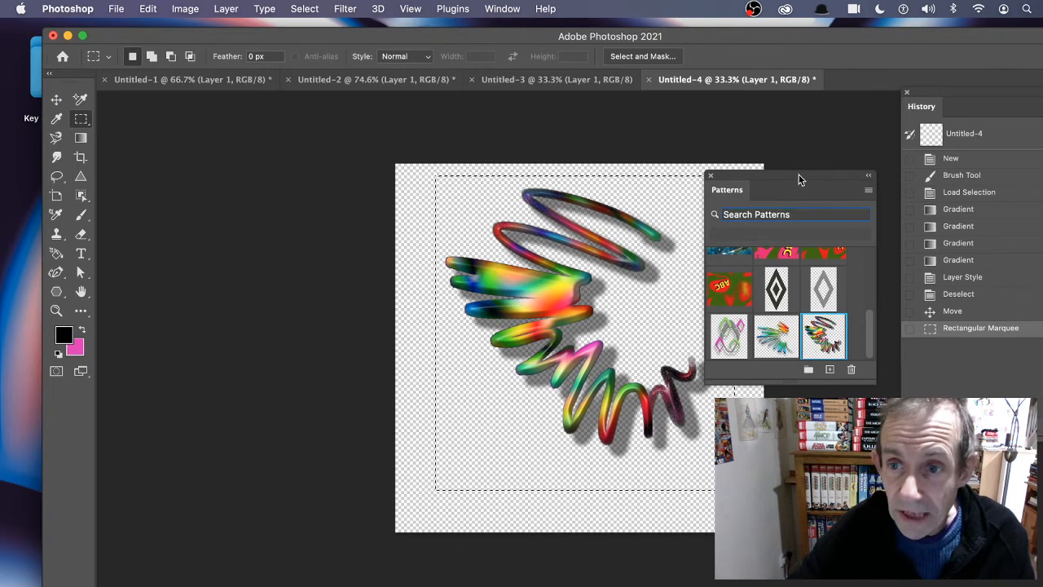
click(711, 179)
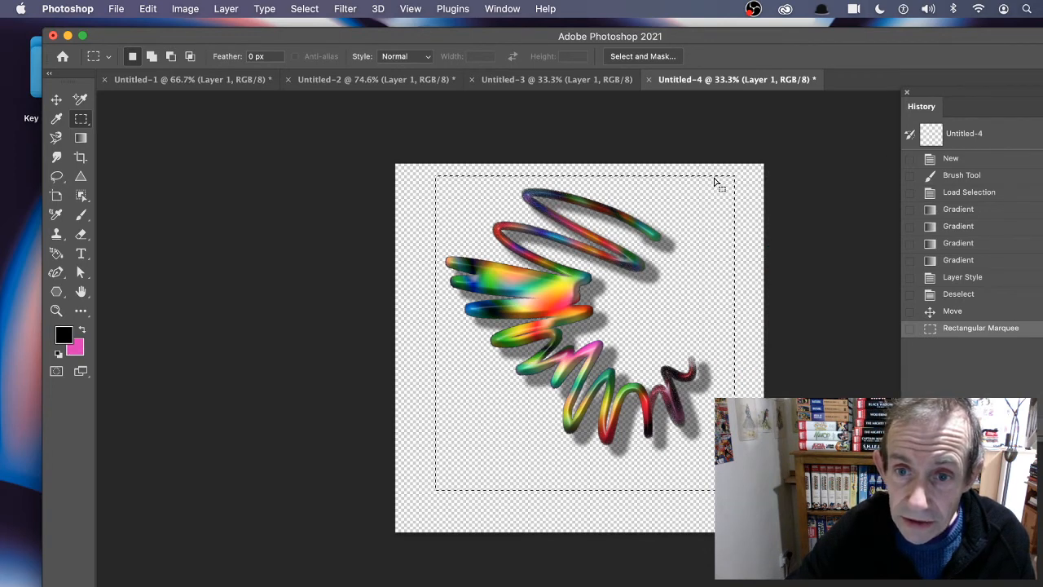
- Create a new 3000 x 3000 pixel RGB document at 300 pixels/inch with a white background
click(546, 79)
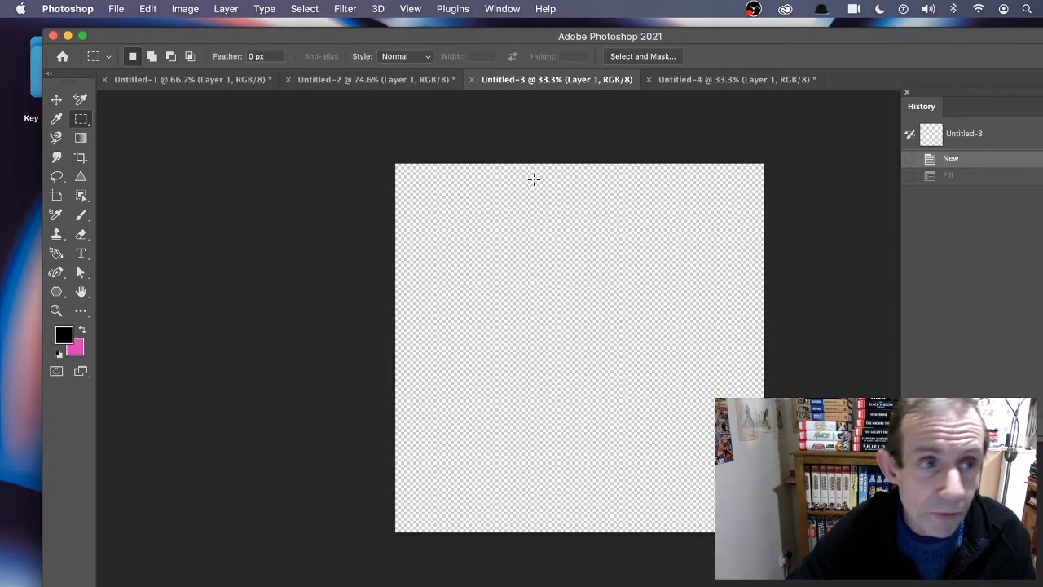
click(119, 4)
click(129, 31)
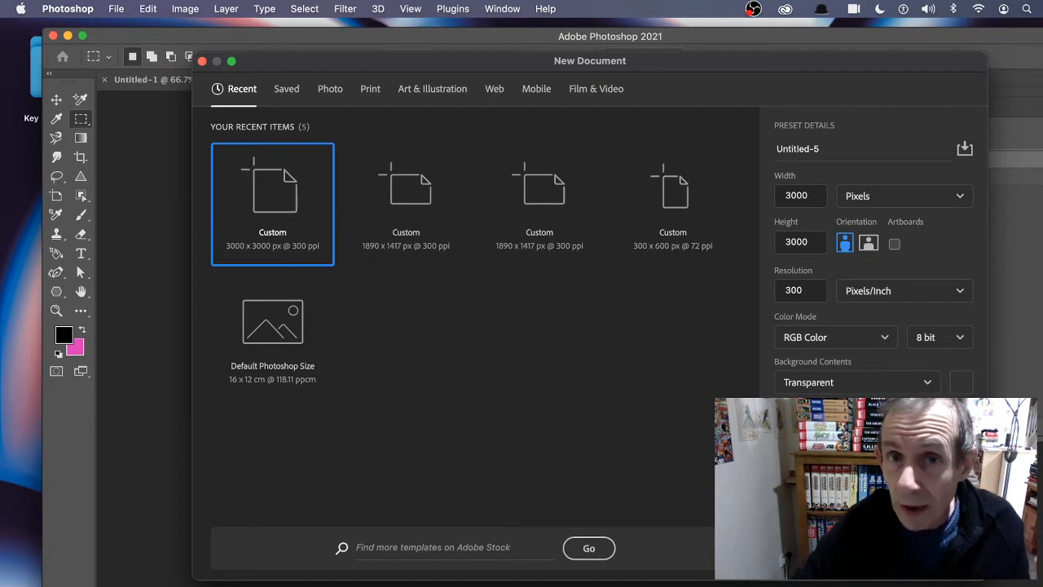
click(833, 389)
click(818, 410)
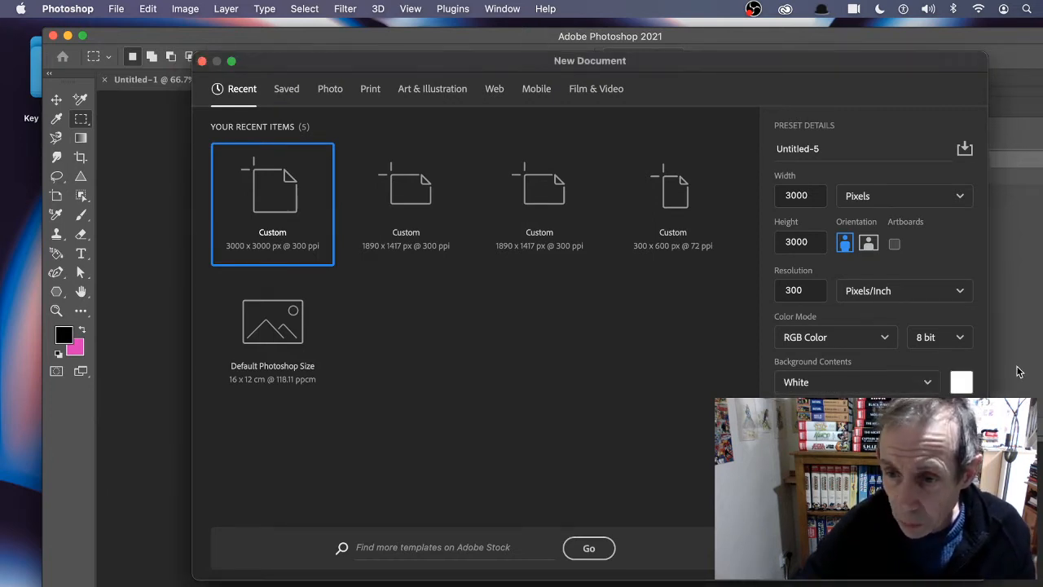
key(Return)
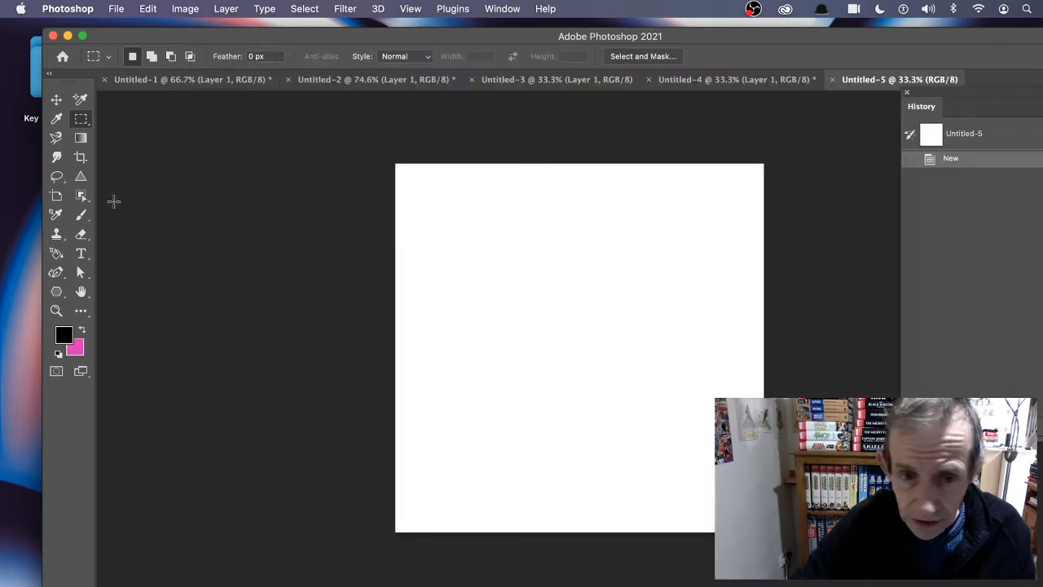
- Start a pattern fill of the white canvas with the Random Fill script enabled
click(148, 9)
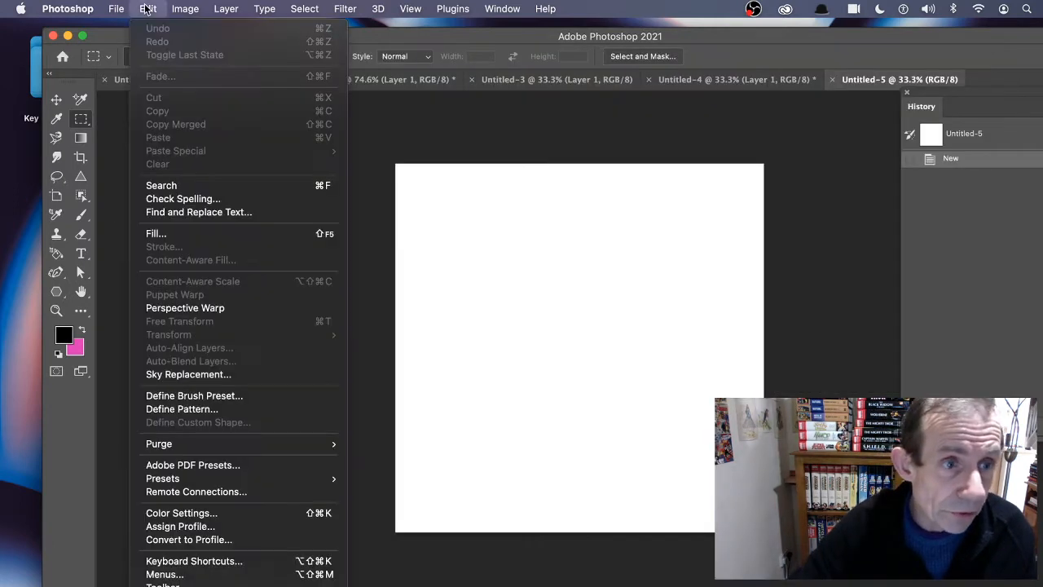
click(173, 233)
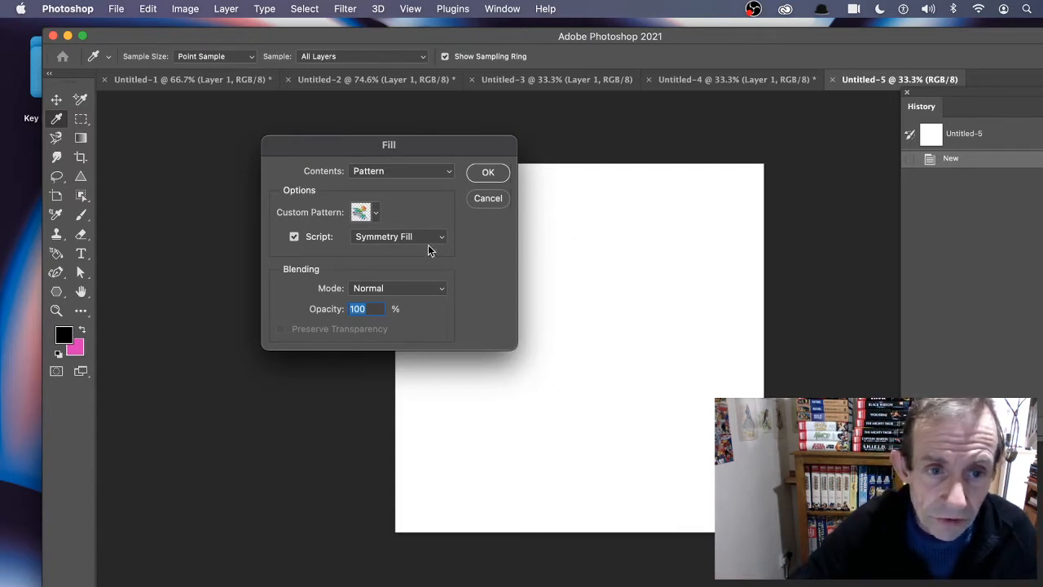
click(400, 173)
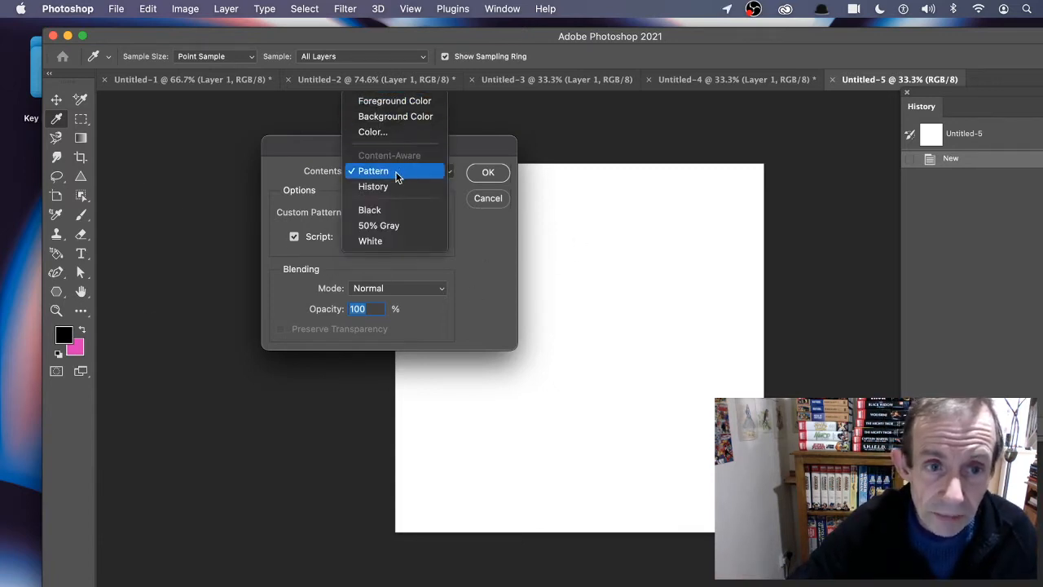
click(395, 171)
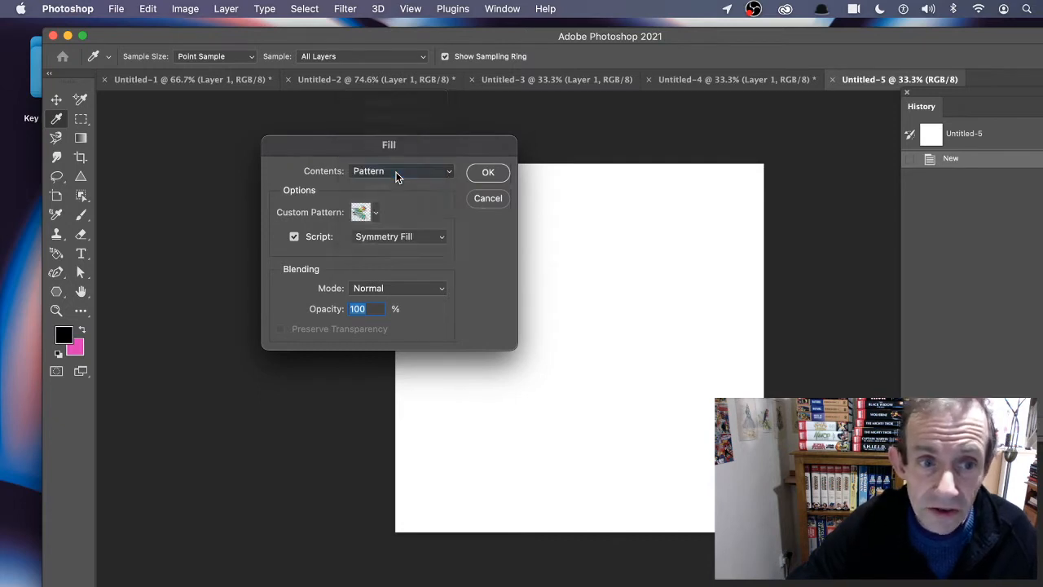
click(295, 235)
click(294, 238)
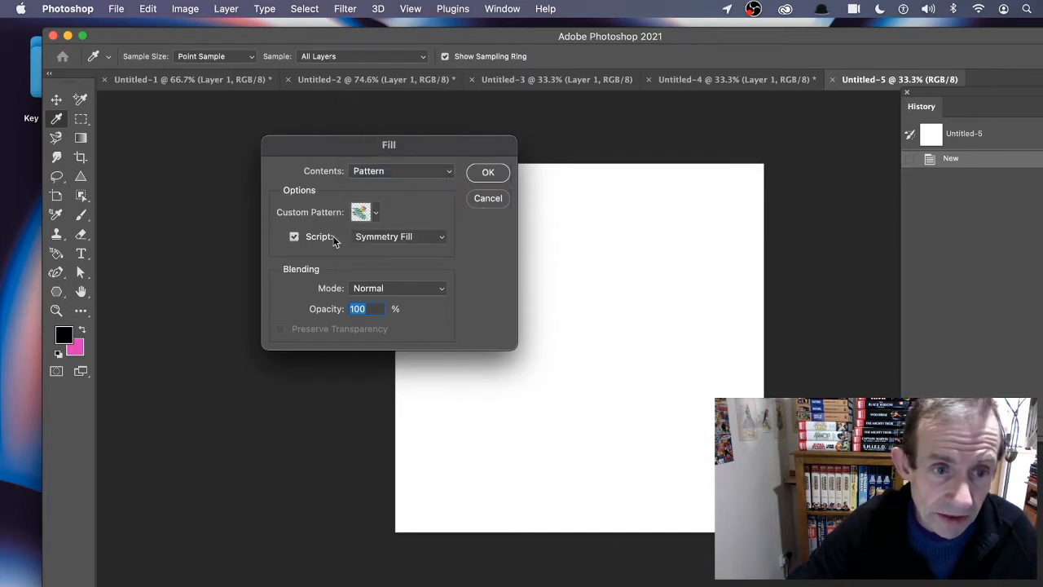
click(409, 235)
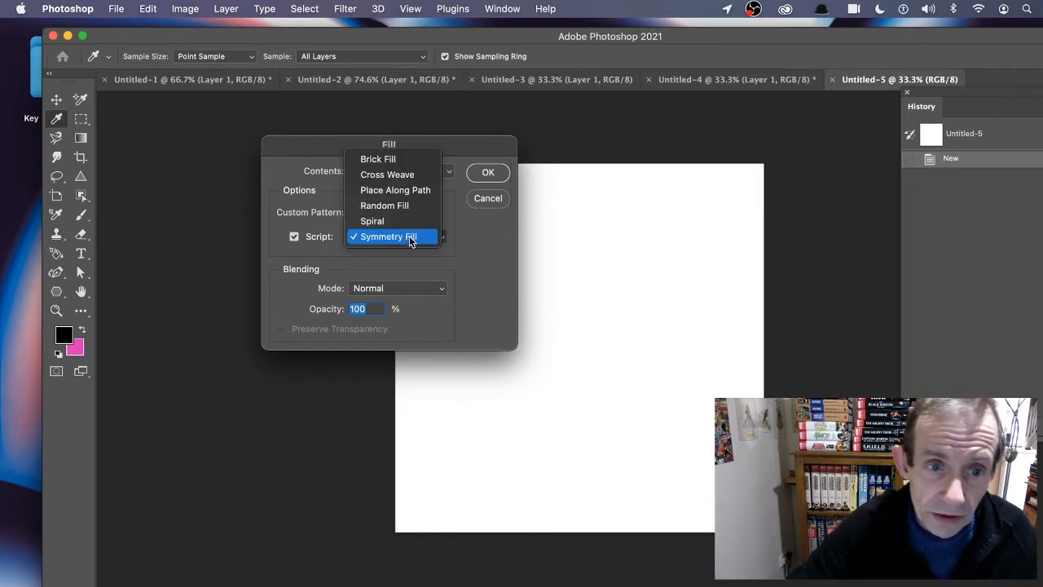
click(403, 206)
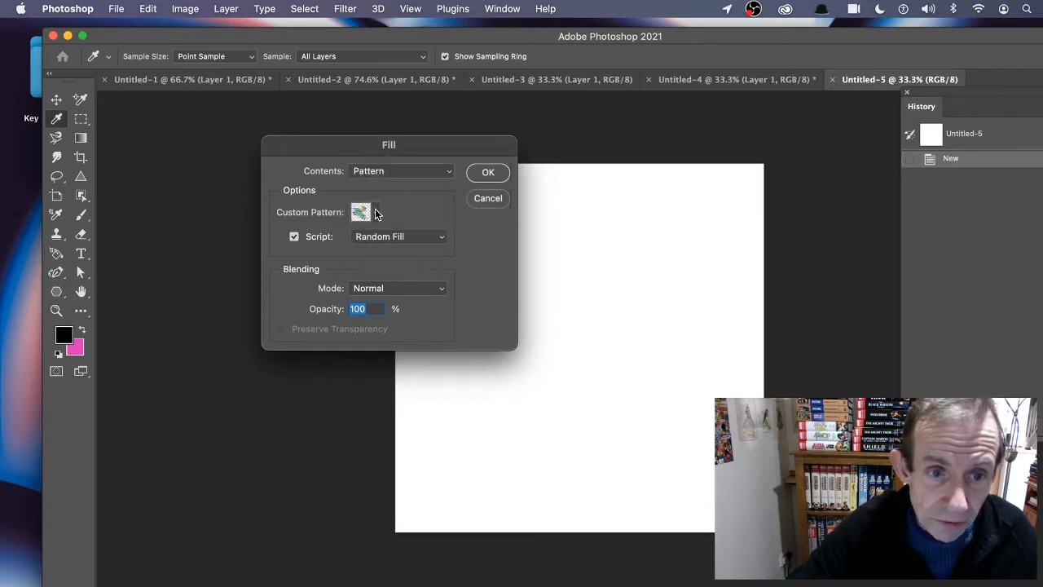
- Choose the new scribble as the custom pattern and apply the random fill with density 7.3, minimum scale 0.1, maximum scale 1.21 and rotated pattern
click(376, 213)
click(407, 313)
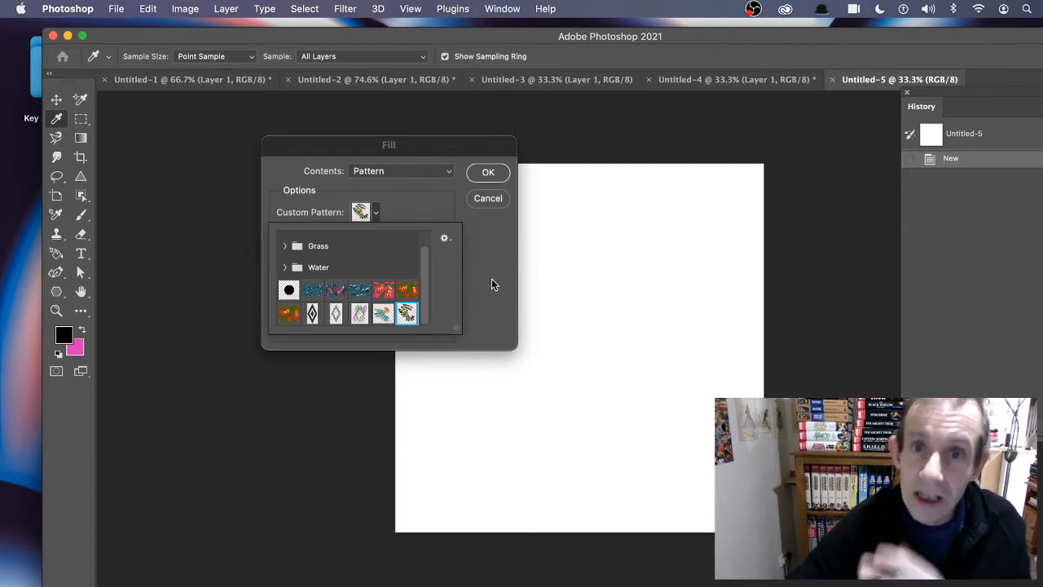
click(482, 303)
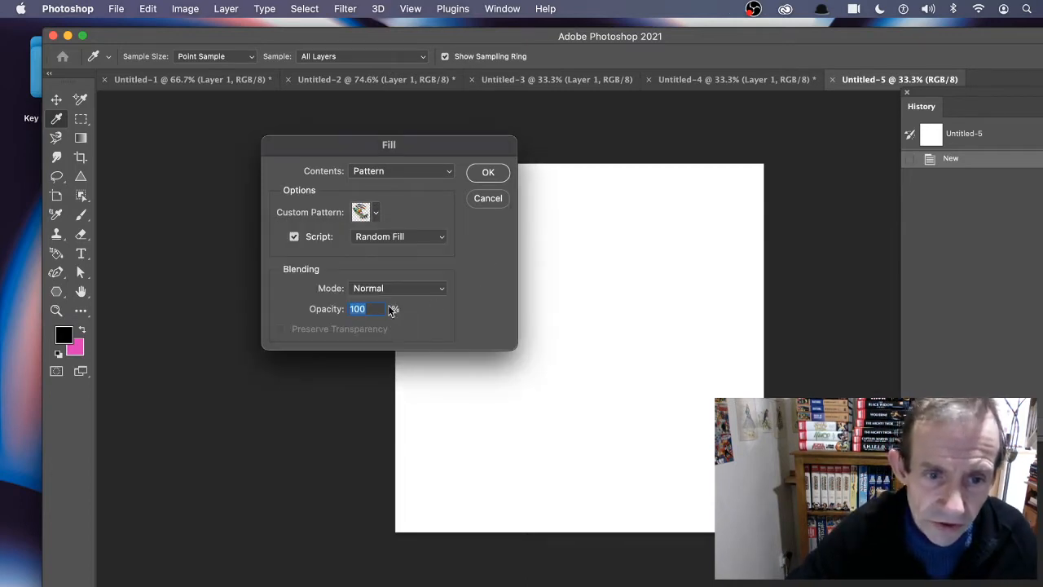
click(376, 216)
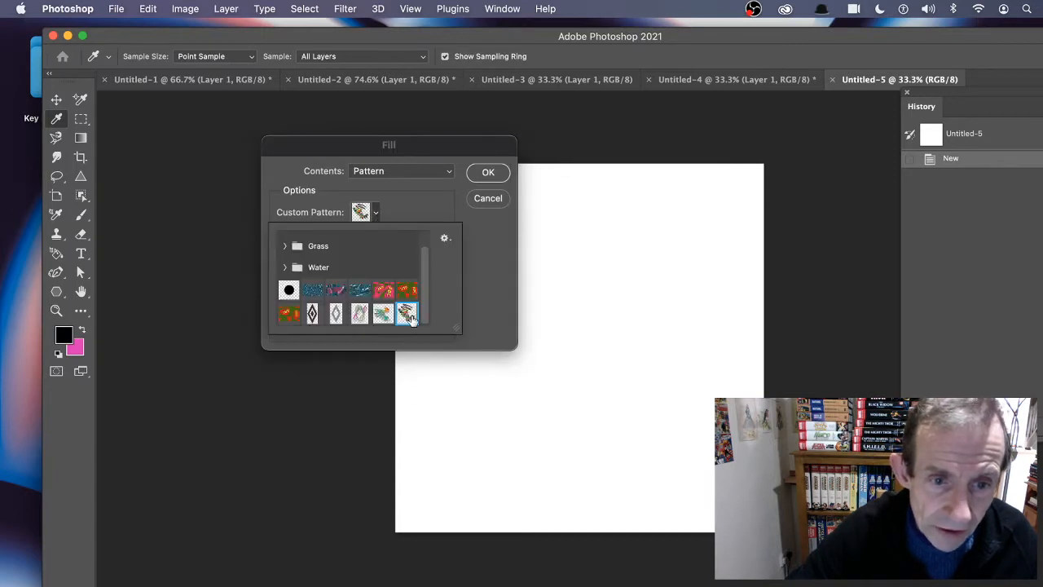
click(512, 243)
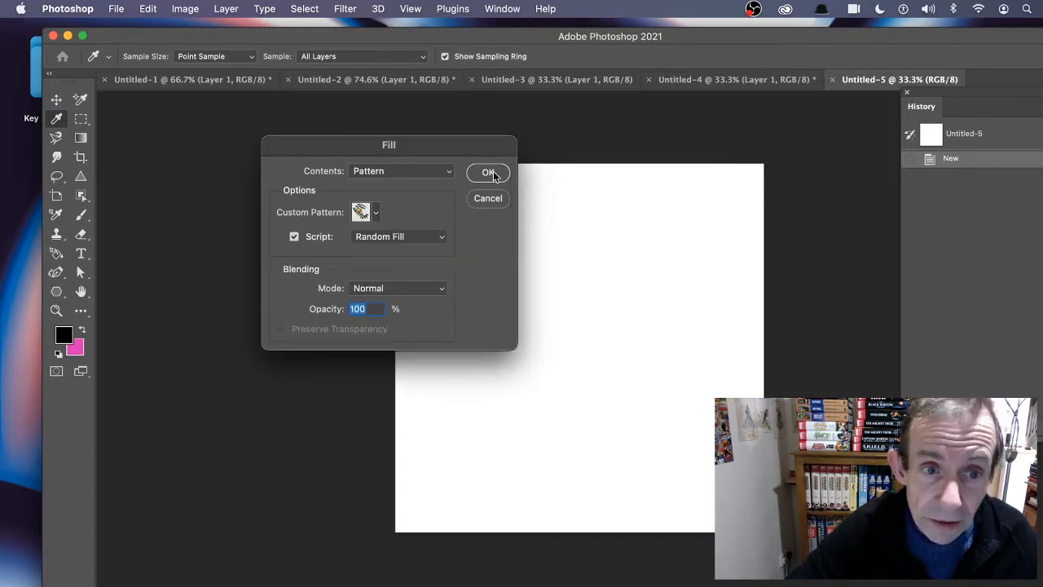
click(494, 174)
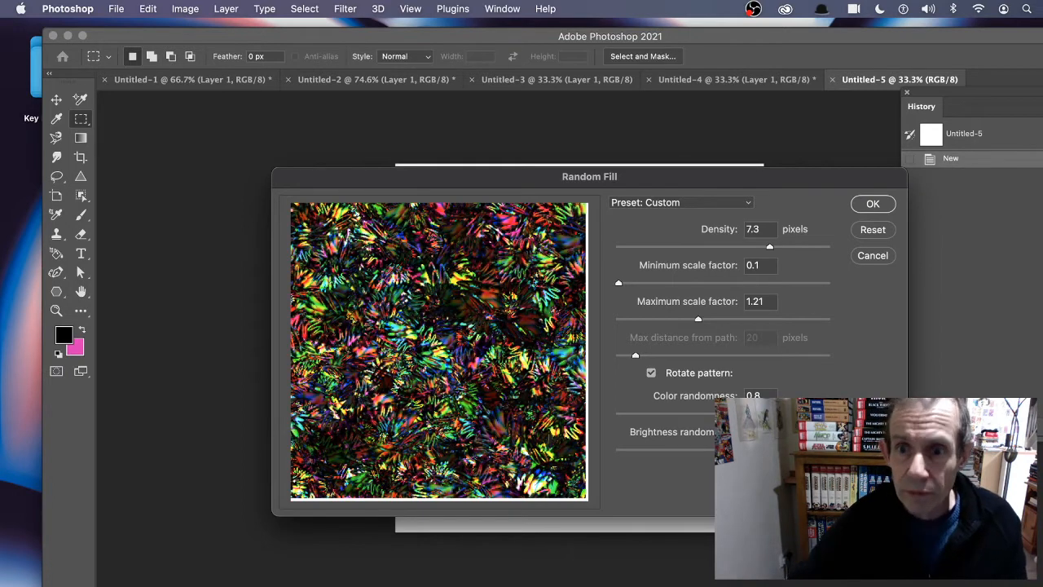
click(861, 204)
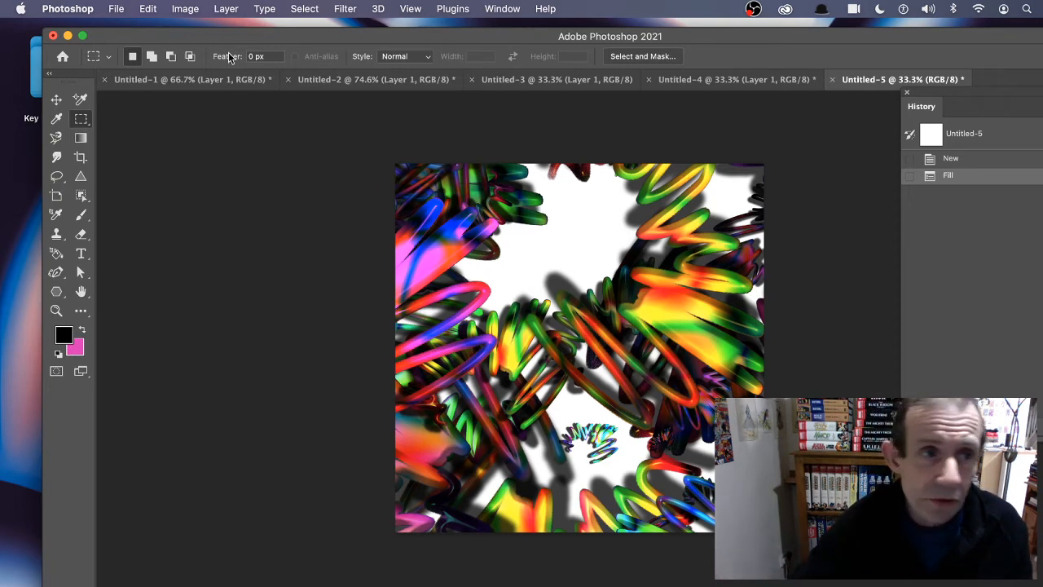
- Add a second random fill of the scribble pattern with the maximum scale factor reduced to 0.77
click(139, 10)
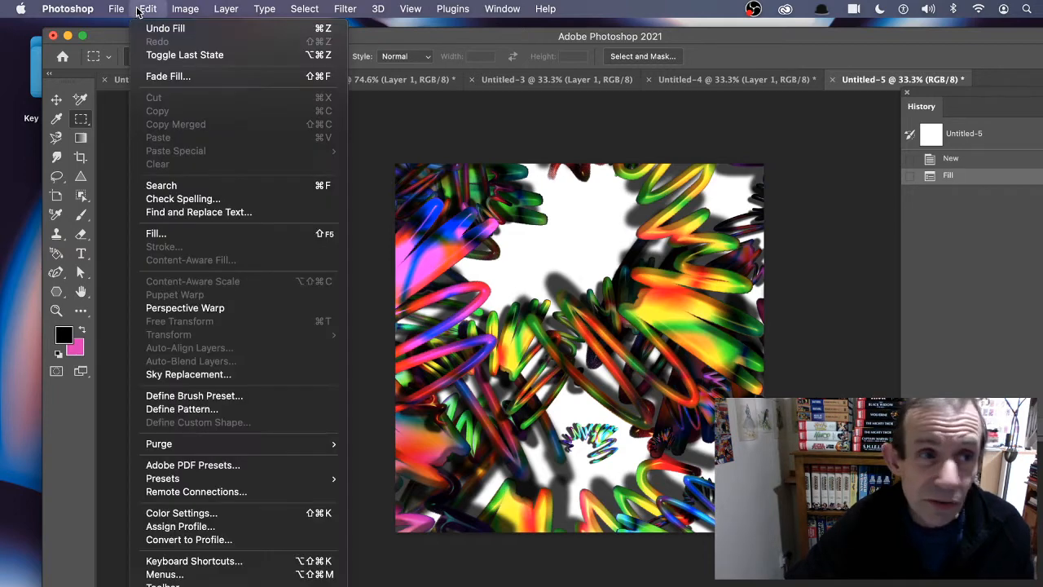
click(200, 236)
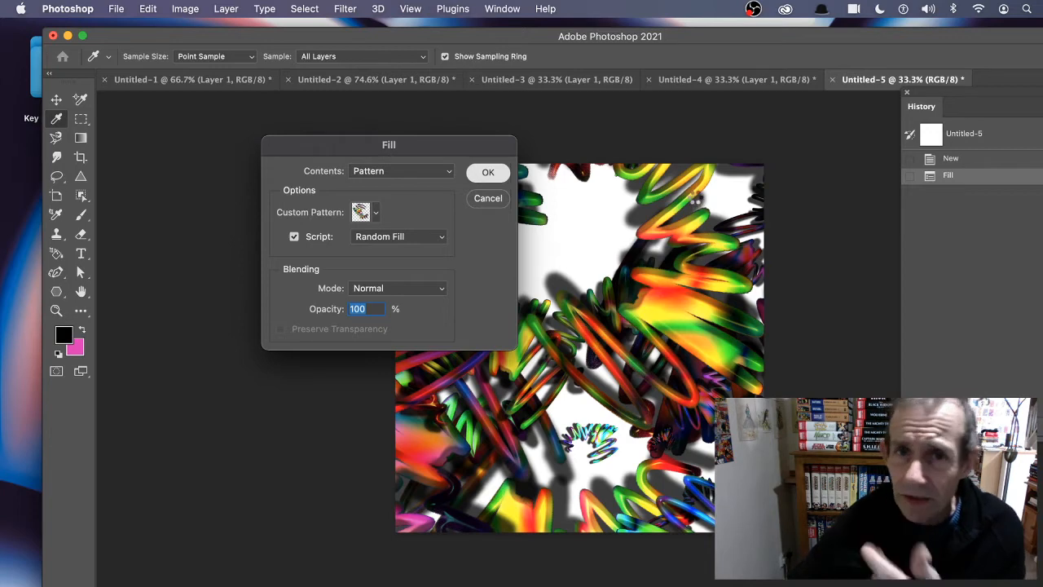
key(Return)
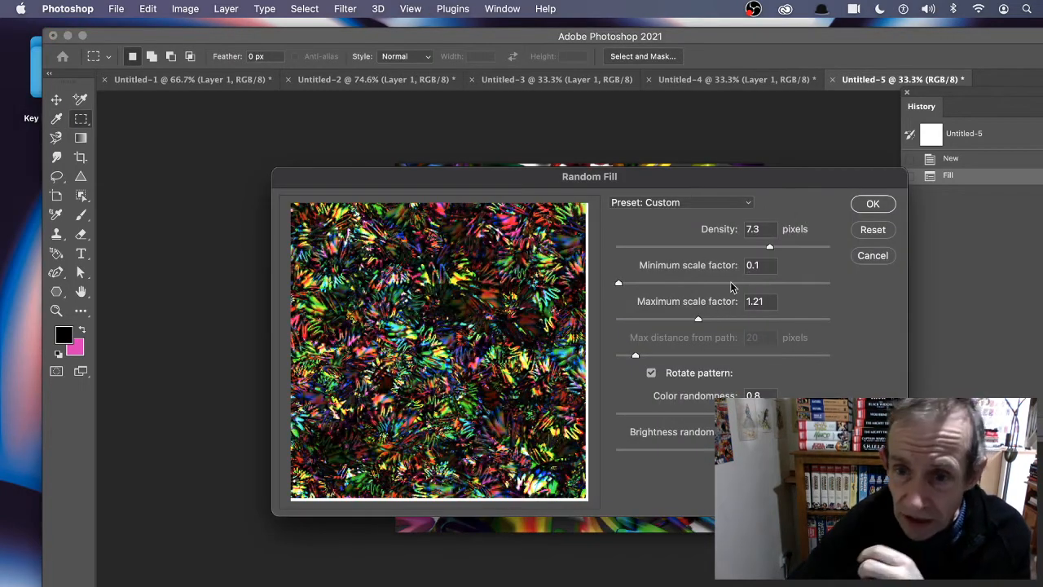
drag(676, 320, 666, 319)
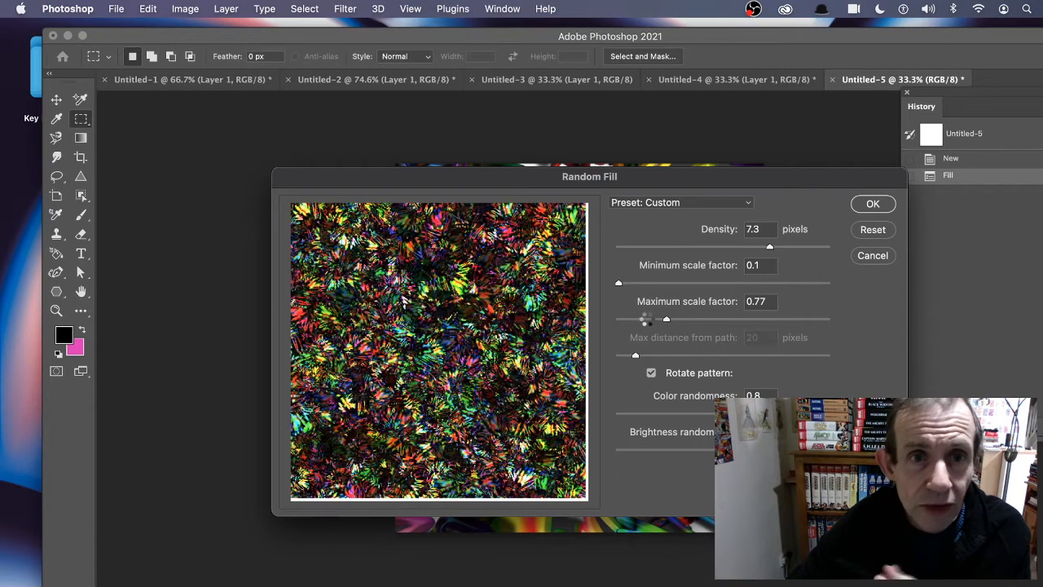
click(873, 203)
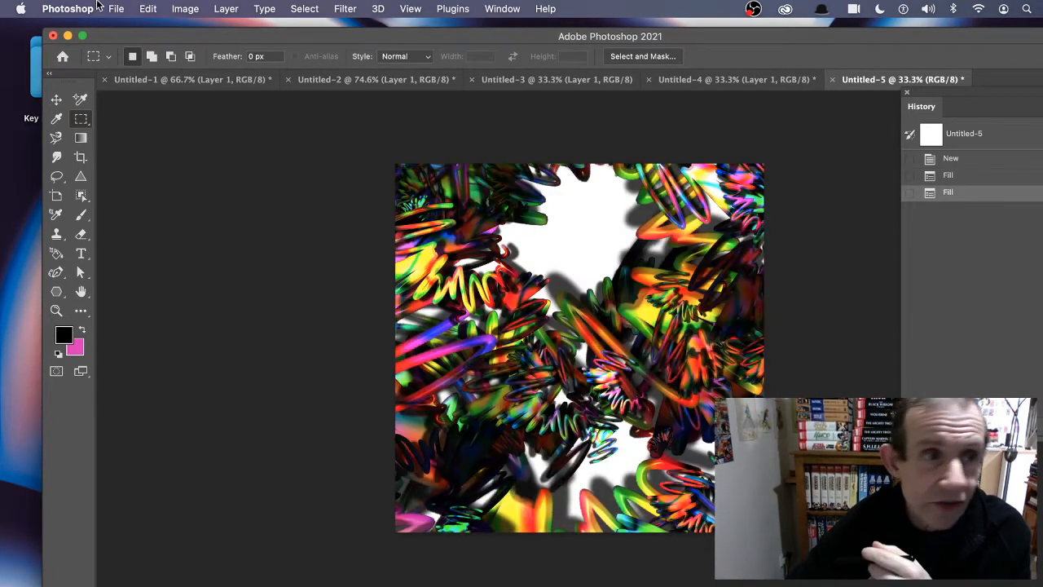
- Apply a third random fill of the scribble pattern, keeping the existing fill settings
click(147, 9)
click(168, 238)
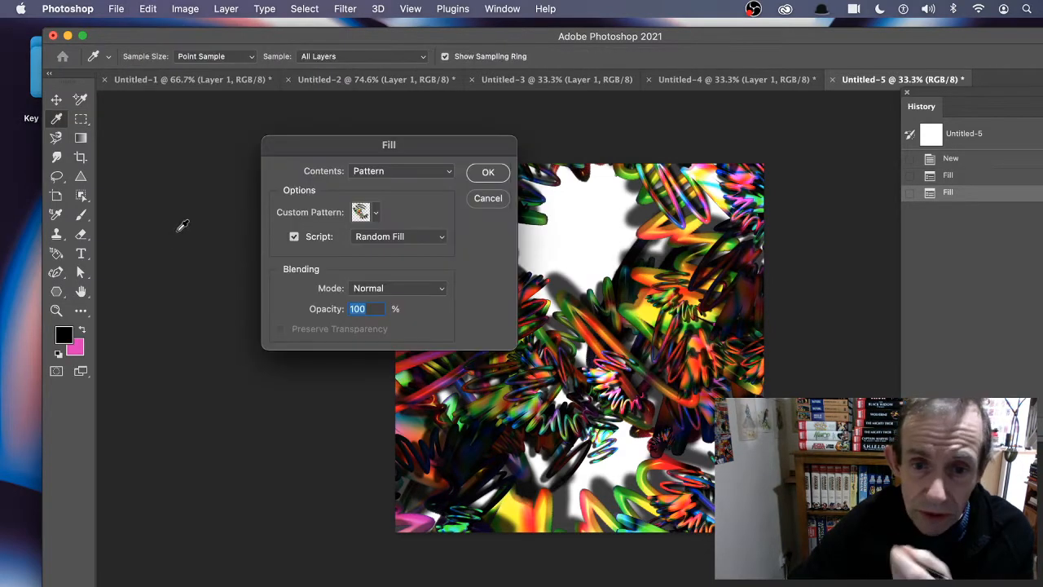
click(488, 178)
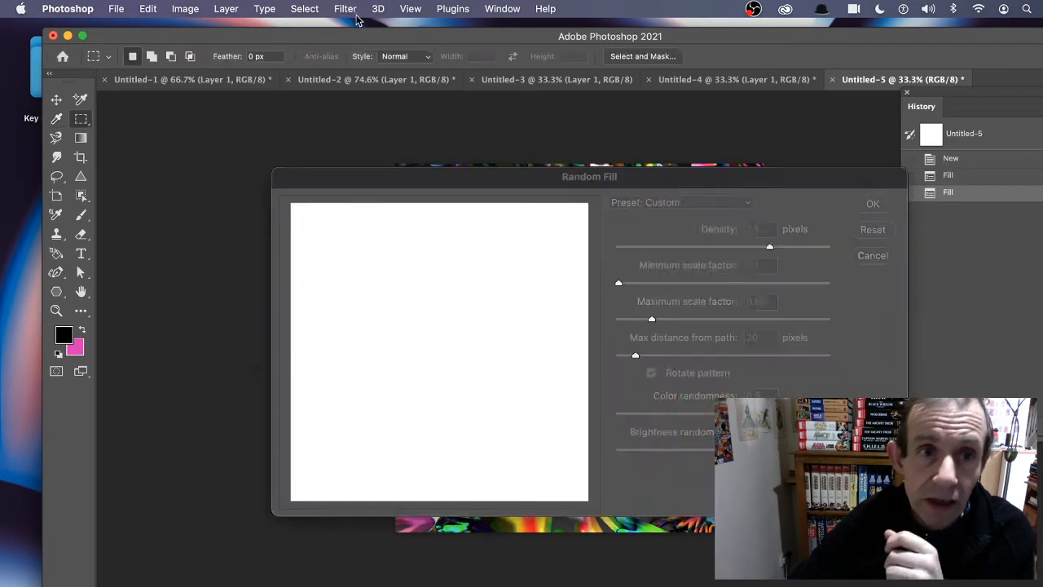
click(873, 204)
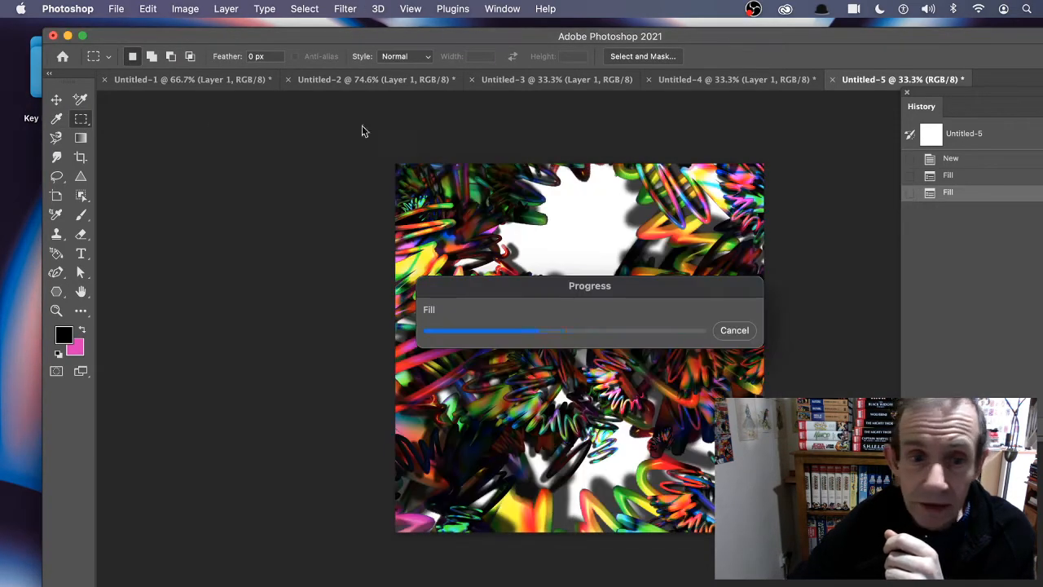
- Blur the filled canvas with a Gaussian Blur of 20.4 pixels radius
click(346, 10)
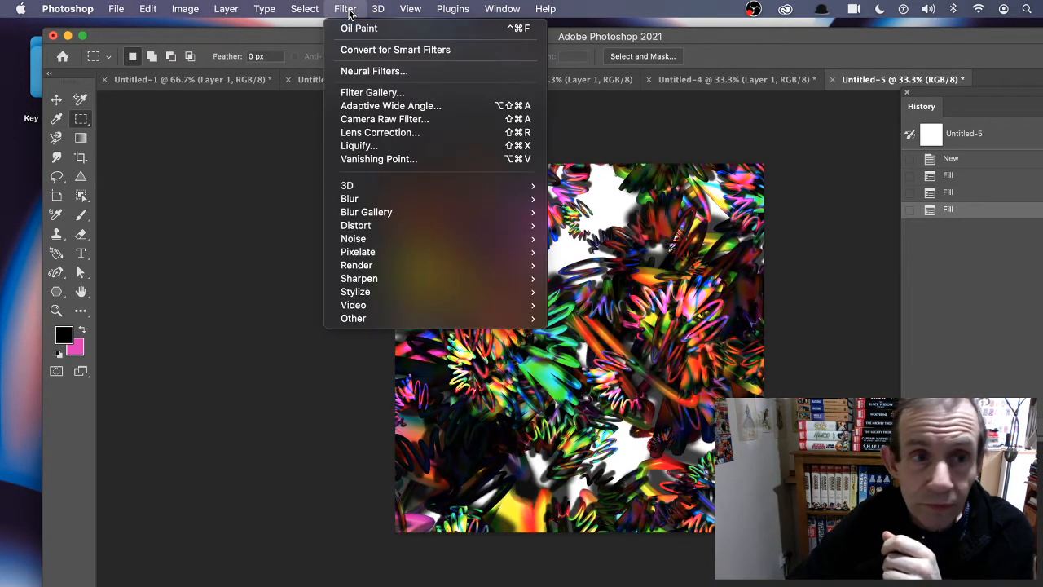
mouse_move(356, 198)
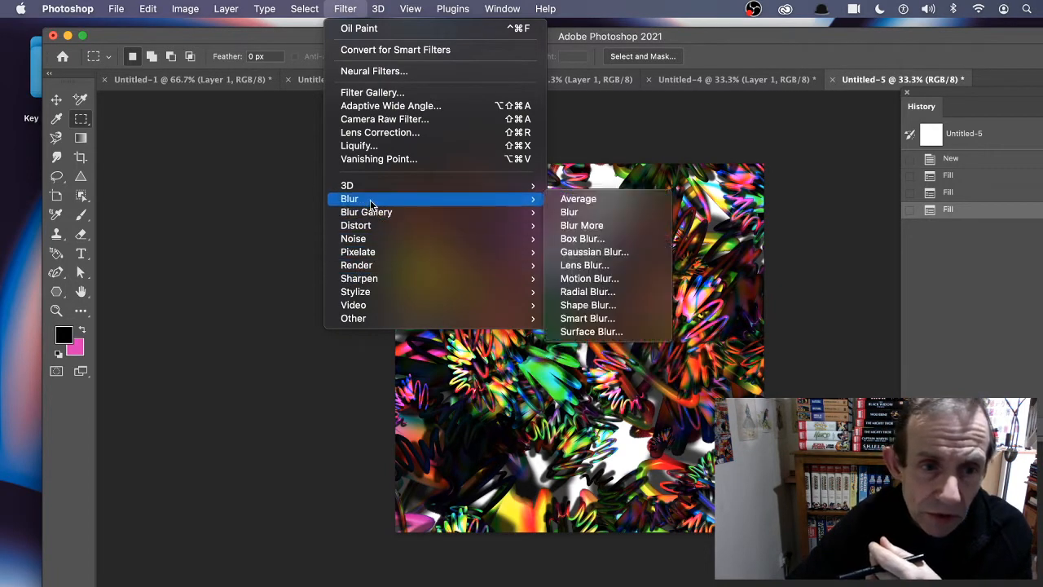
click(595, 252)
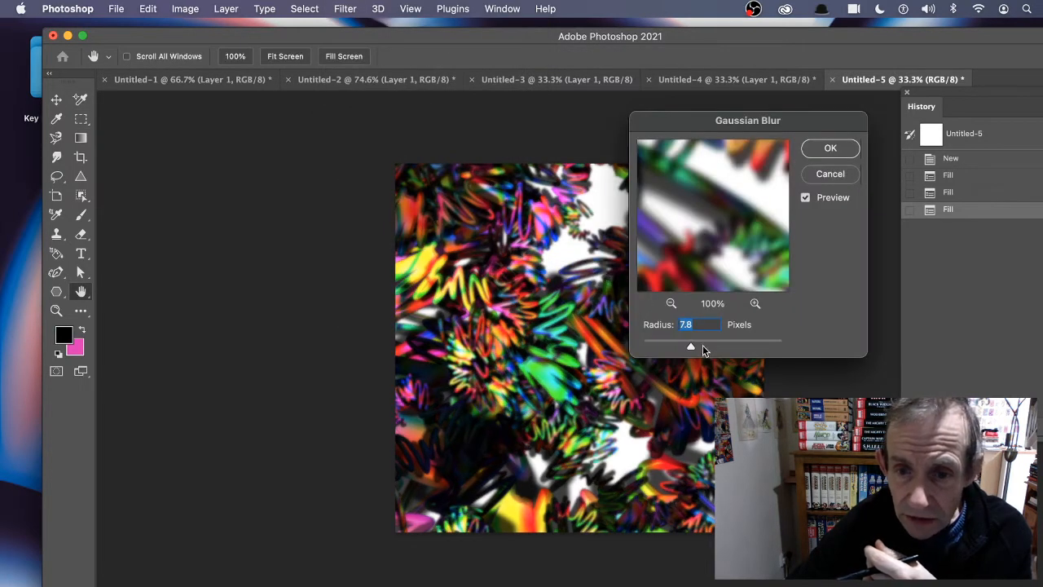
click(702, 345)
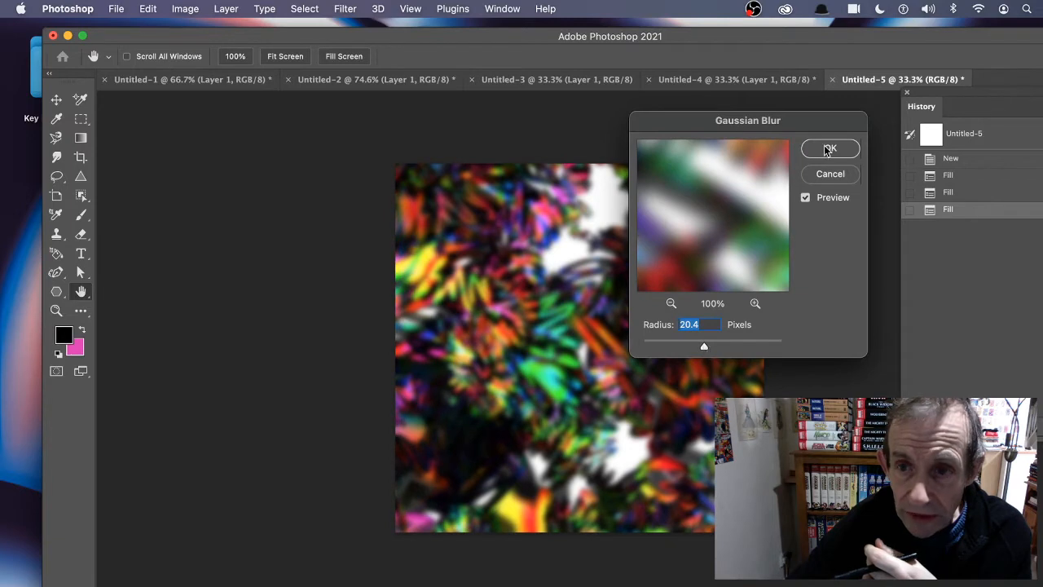
click(827, 151)
- Add another random fill of the scribble pattern over the blurred canvas with density 9.3 and maximum scale factor 0.56
click(145, 9)
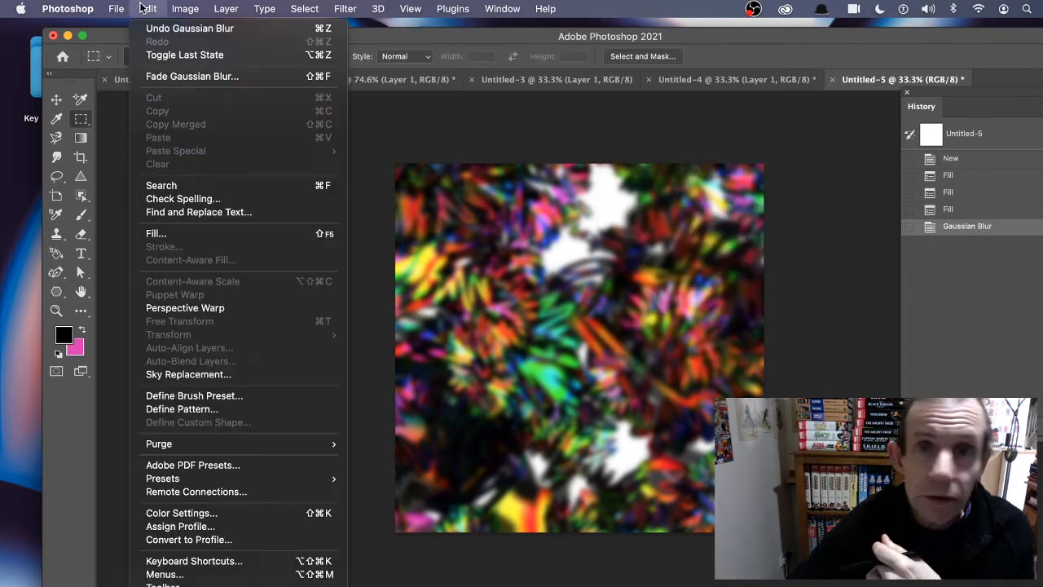
click(196, 233)
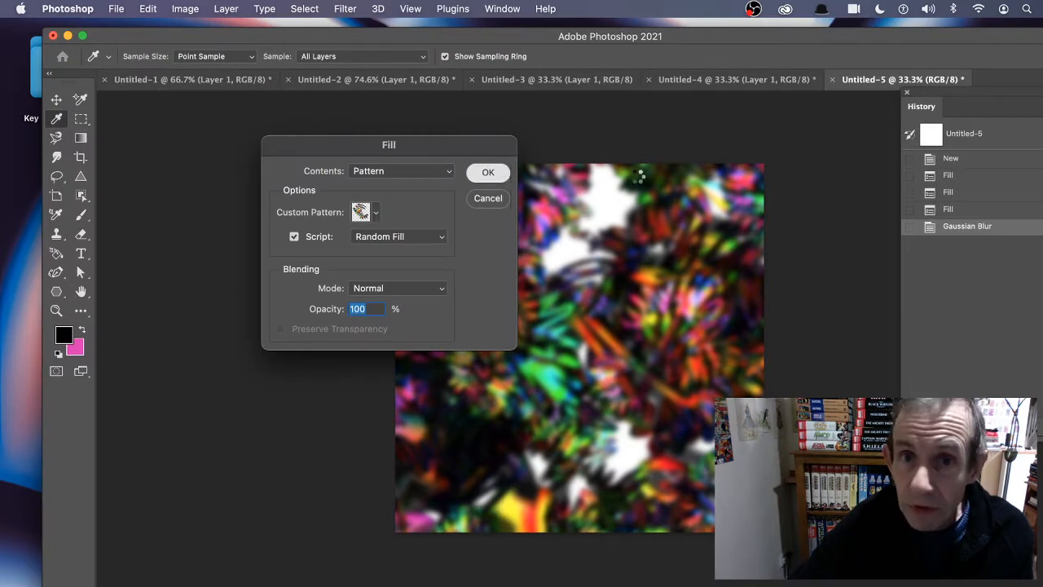
key(Return)
click(812, 247)
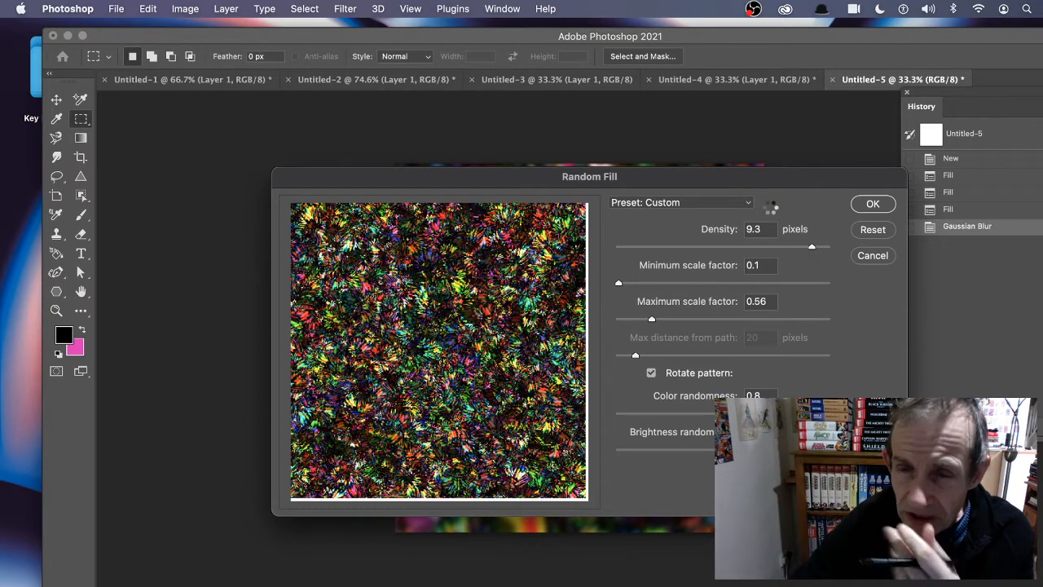
click(873, 204)
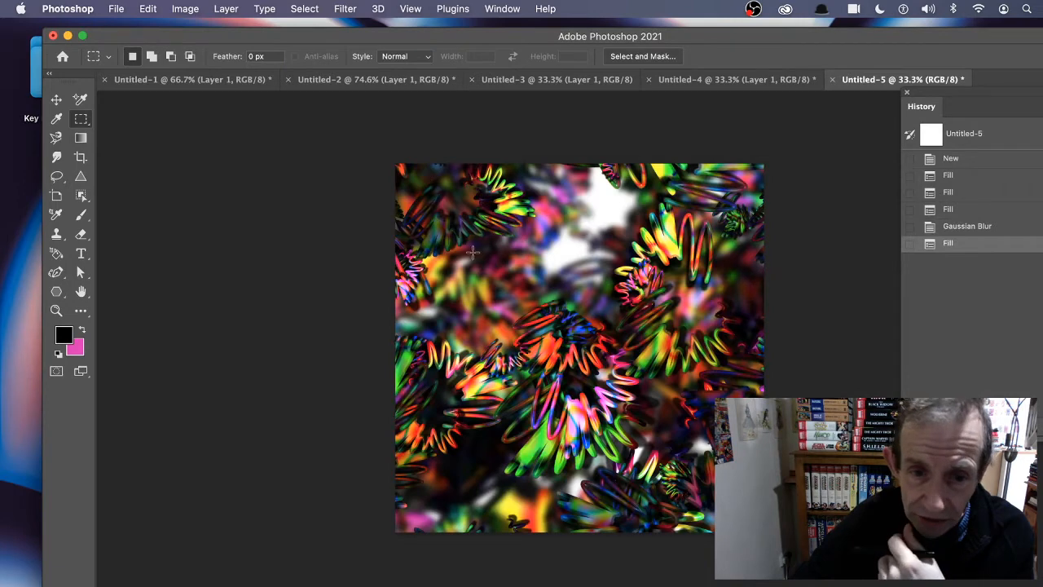
- Apply two more random fills of the scribble pattern with density 9.3 and maximum scale factor 0.56
click(145, 8)
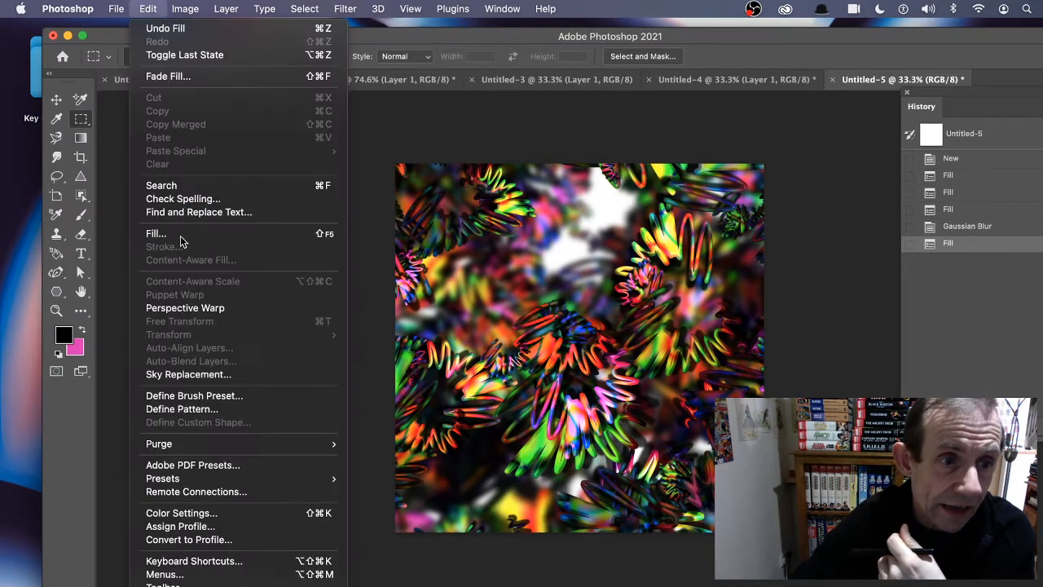
click(163, 237)
click(481, 174)
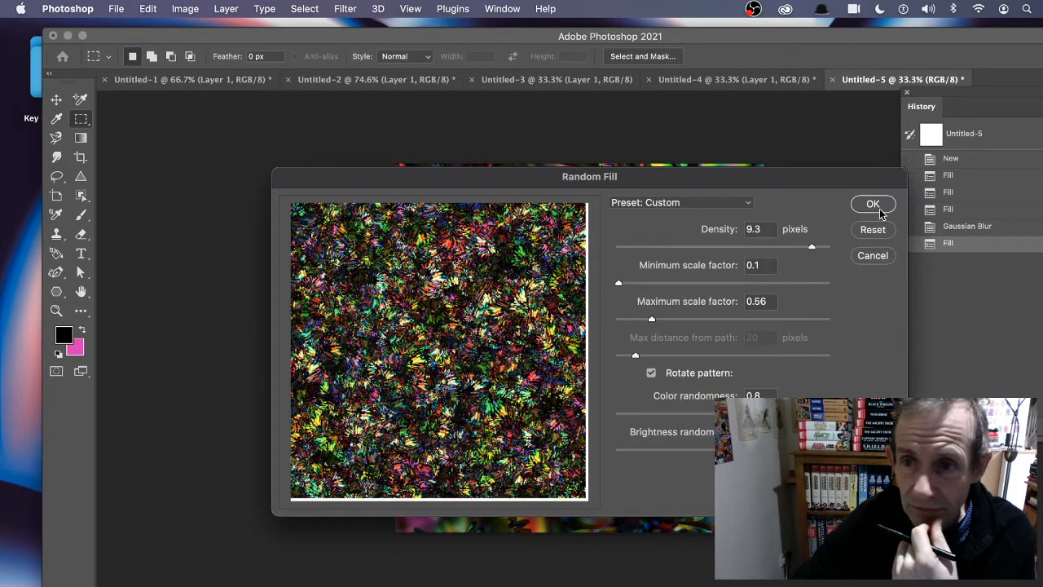
click(877, 205)
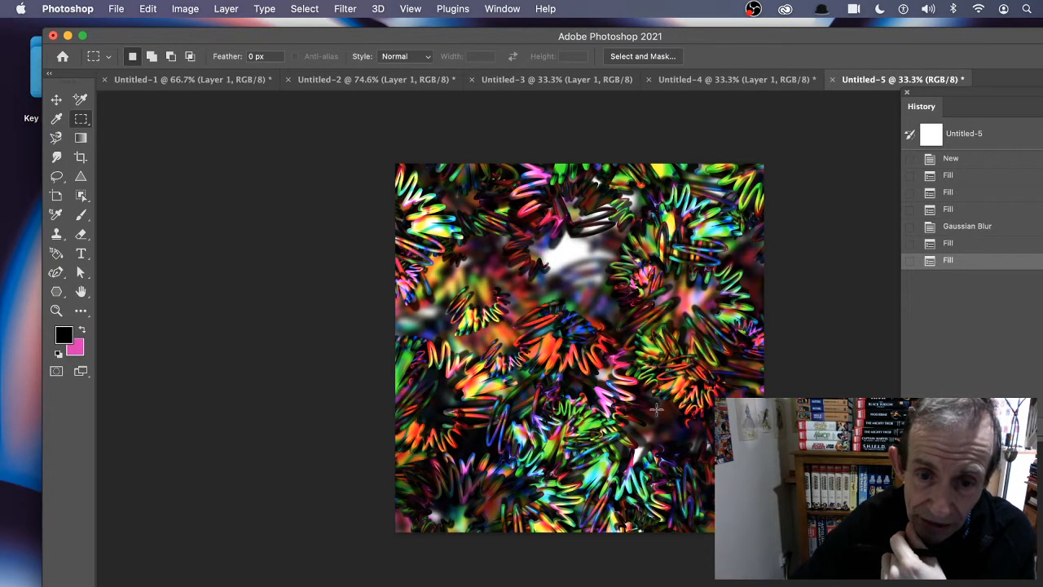
click(146, 10)
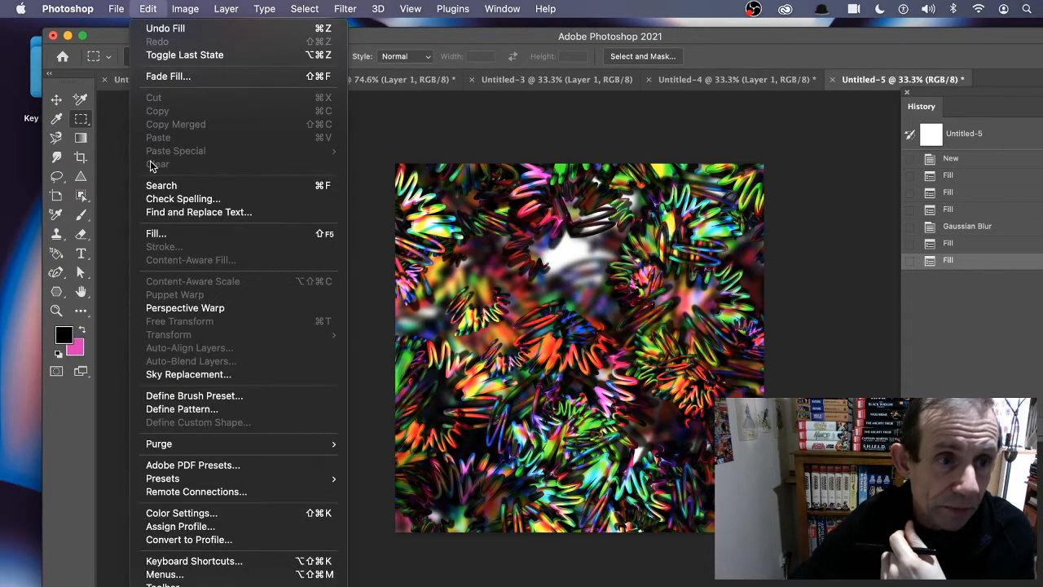
click(142, 233)
click(502, 172)
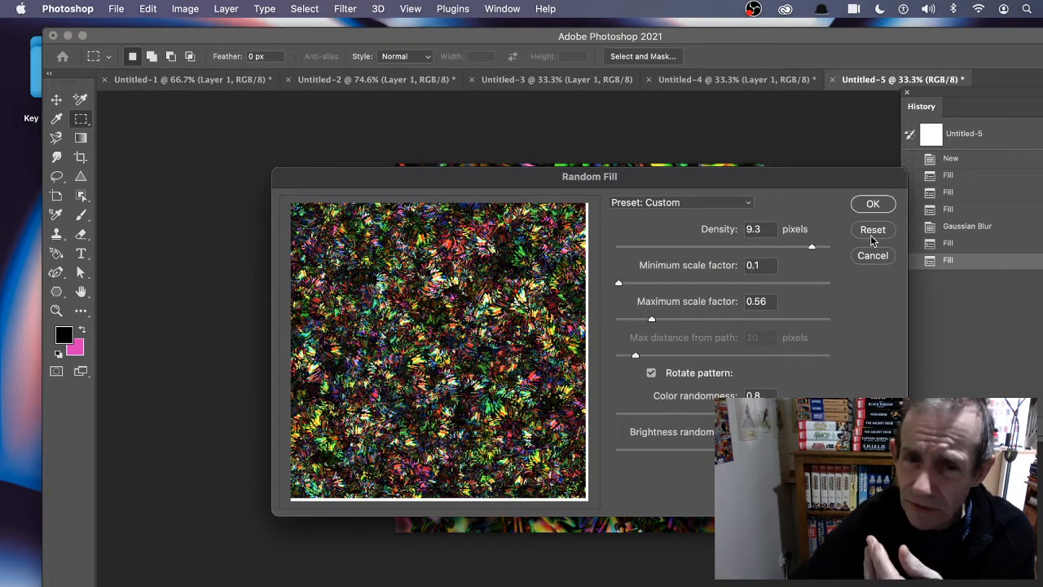
click(874, 205)
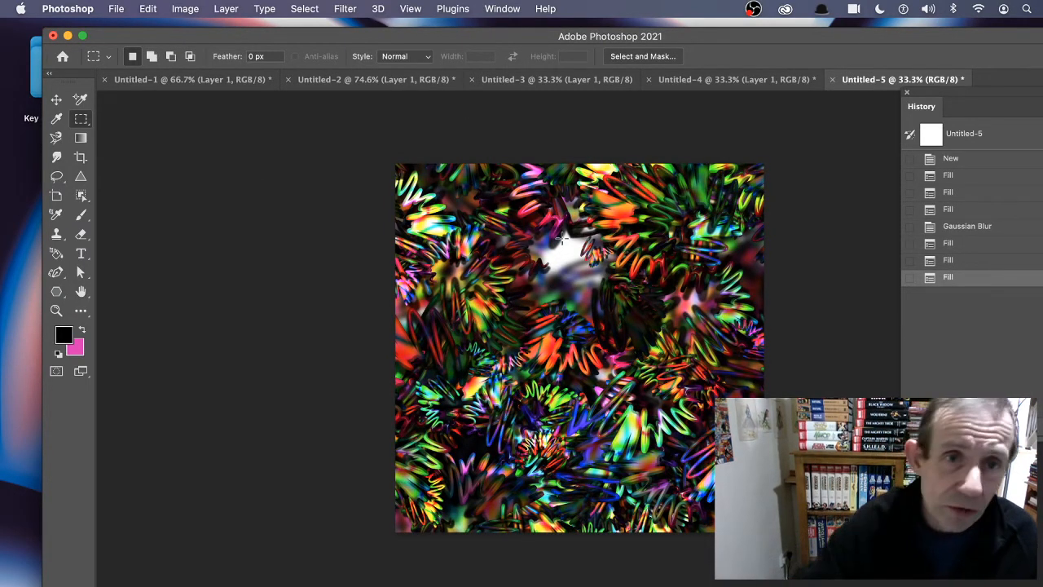
- Apply the Oil Paint filter twice with stylization 8.3, cleanliness 8.3, scale 0.8, bristle detail 10.0 and lighting off
click(343, 11)
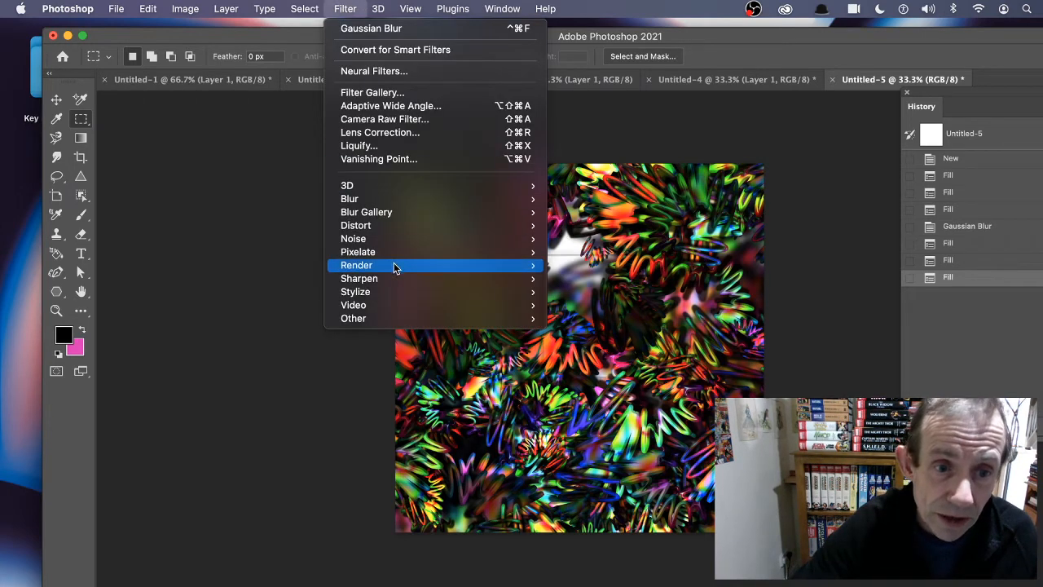
mouse_move(399, 295)
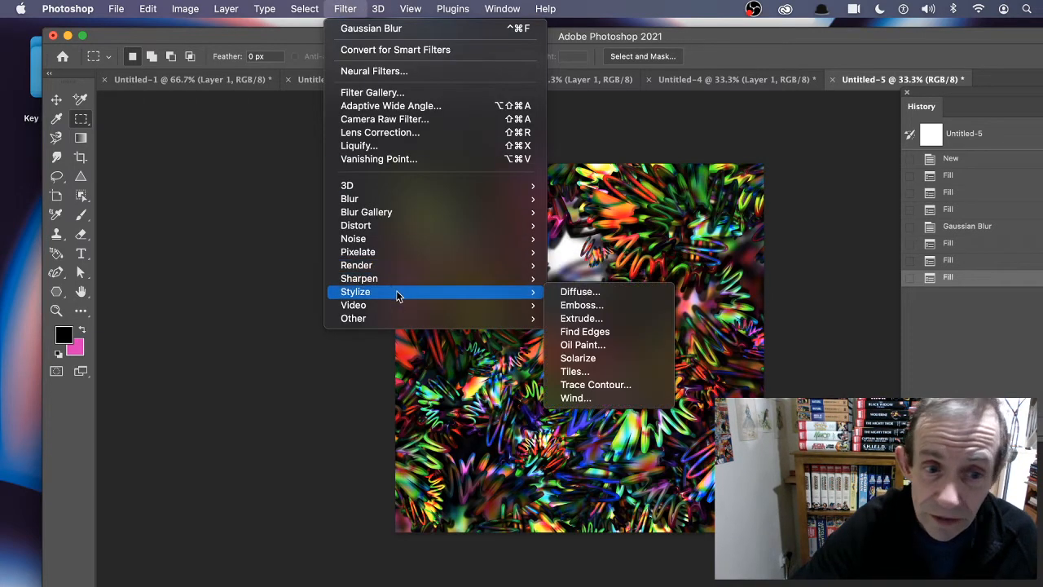
click(588, 344)
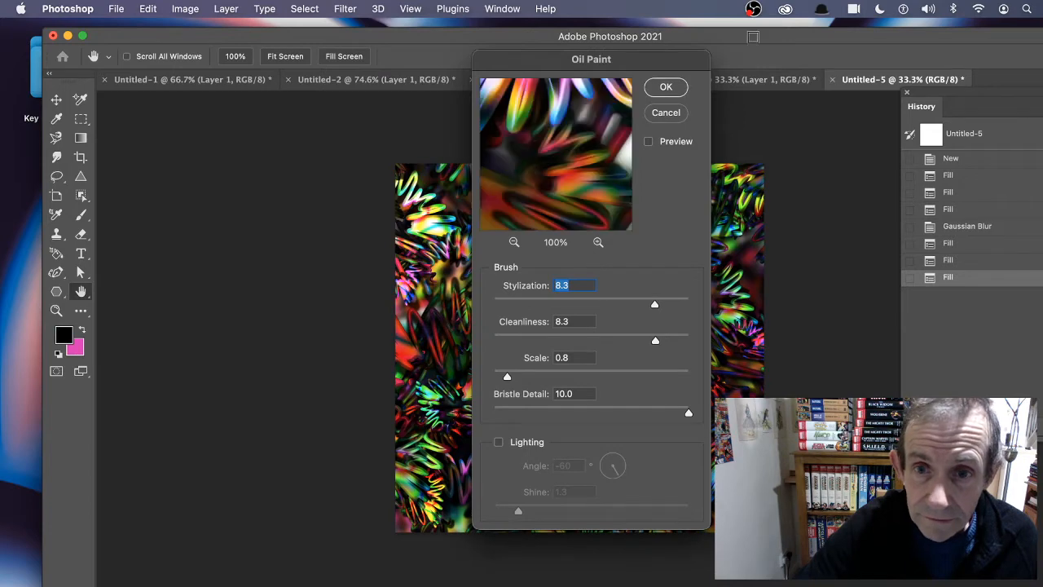
click(666, 89)
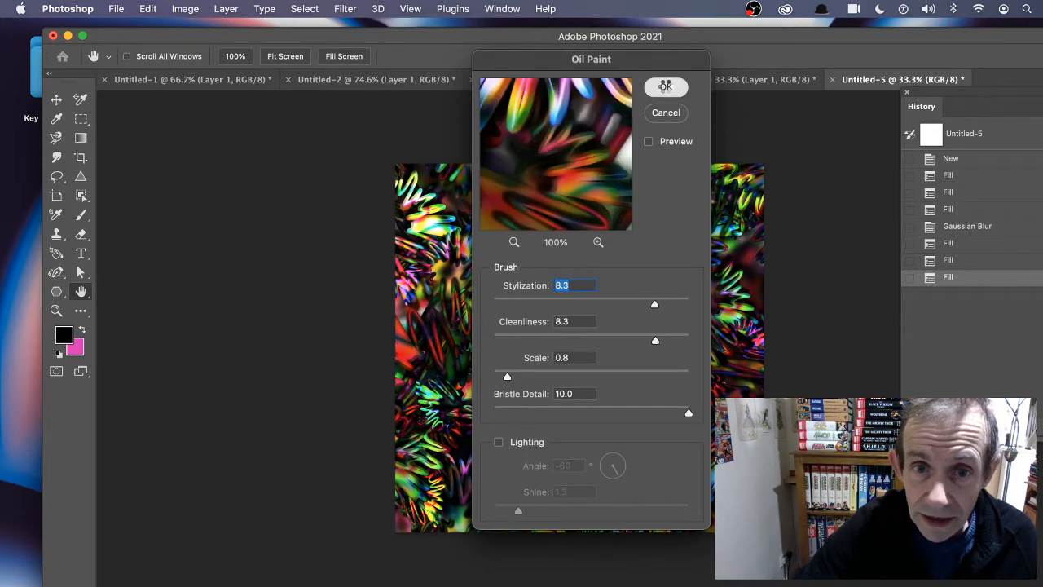
click(348, 10)
click(356, 30)
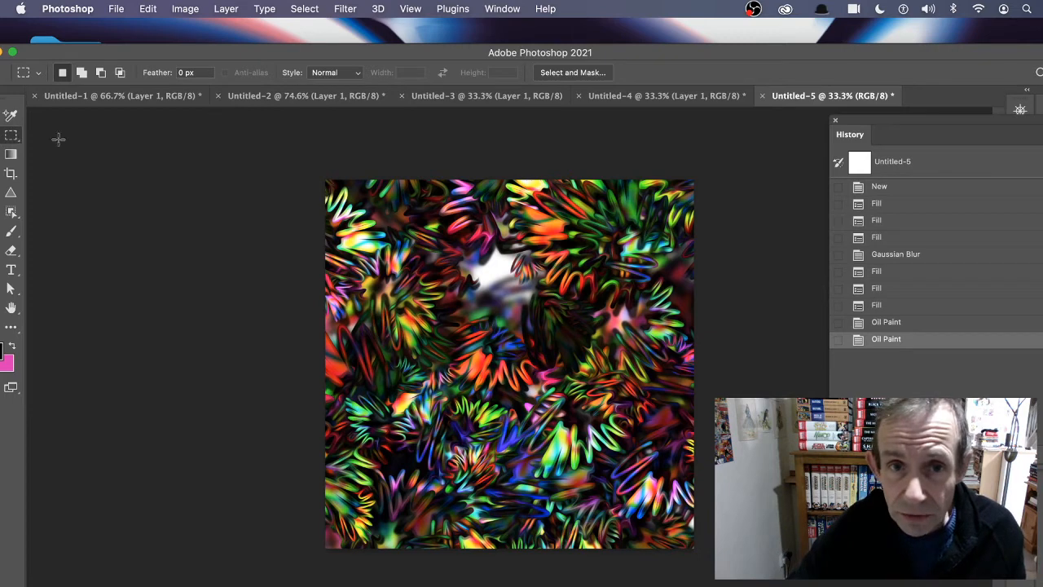
double_click(427, 61)
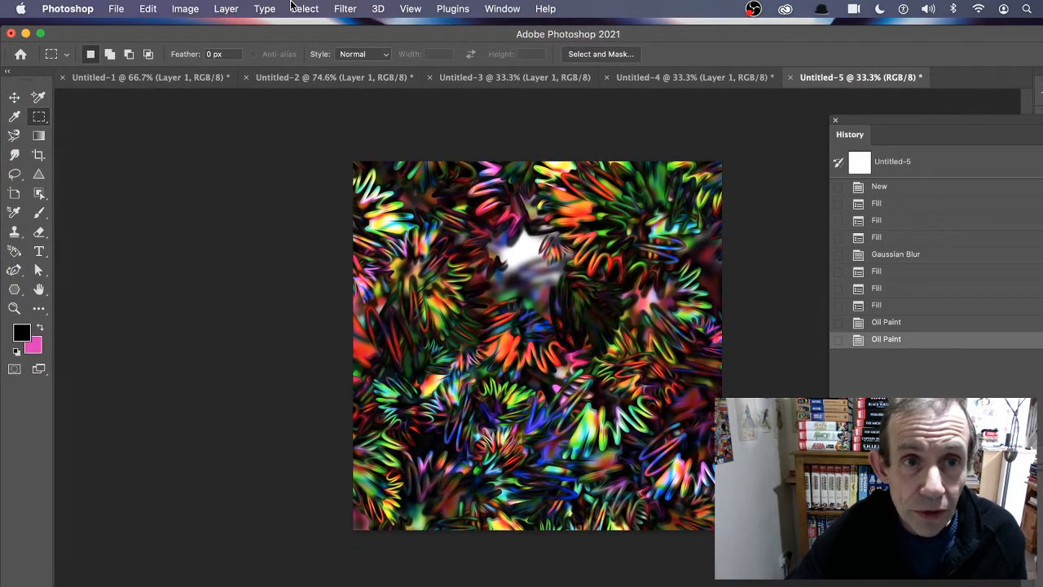
- Select the dark green tones across the image by Color Range with sampled colors and a fuzziness of 53
click(315, 10)
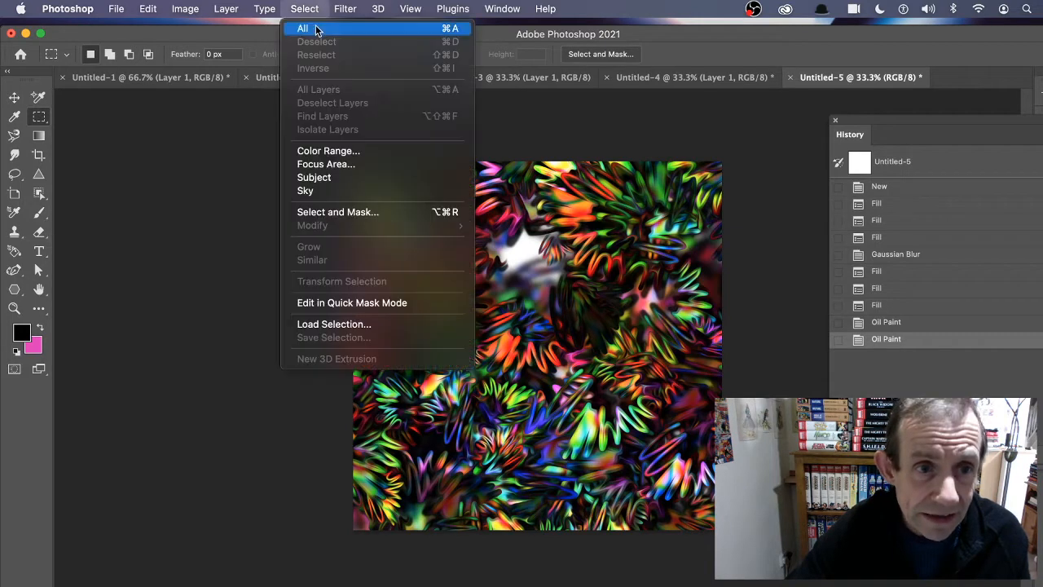
click(339, 155)
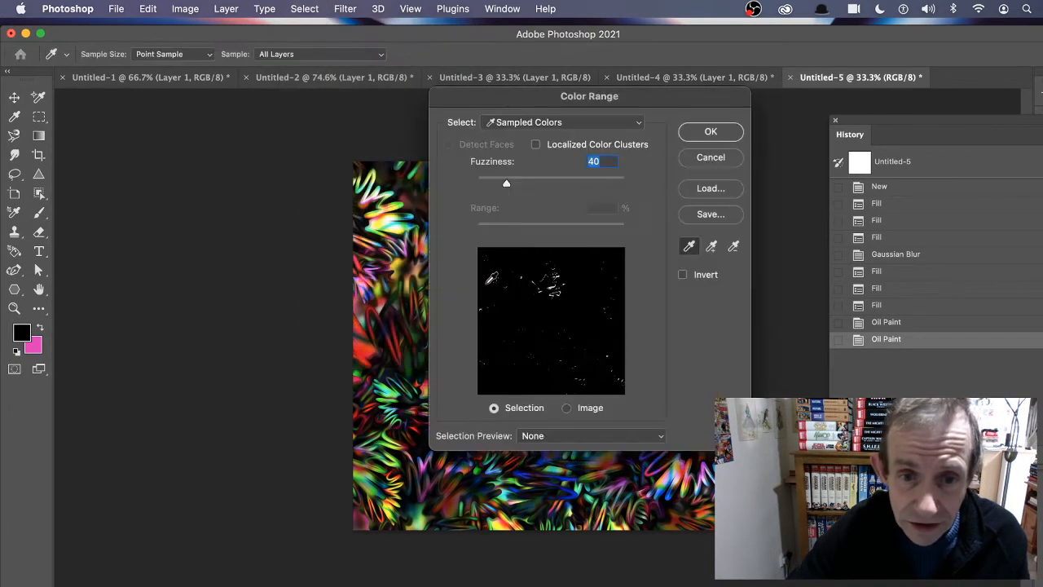
click(398, 227)
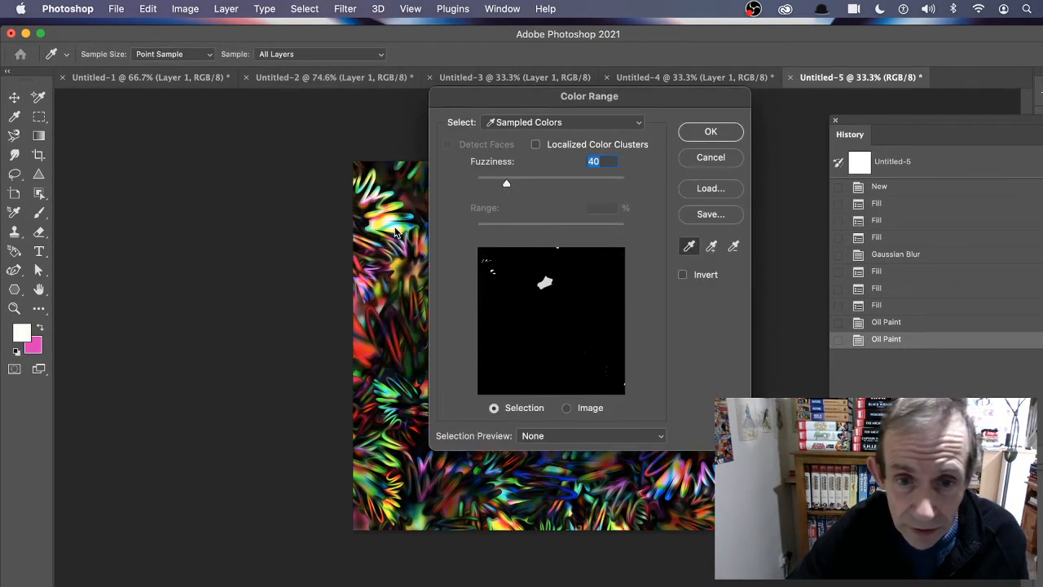
click(413, 302)
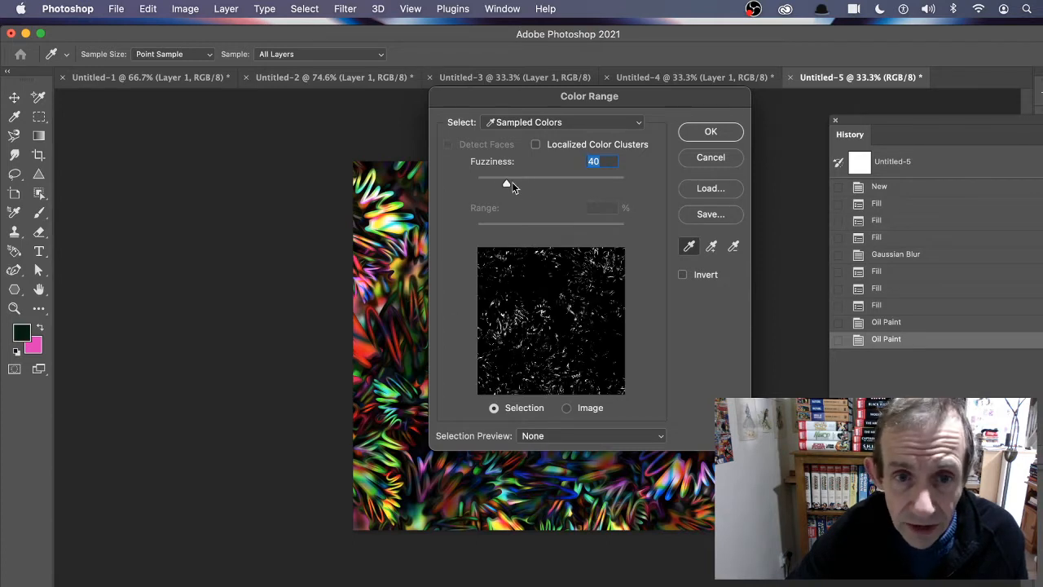
drag(512, 184, 516, 183)
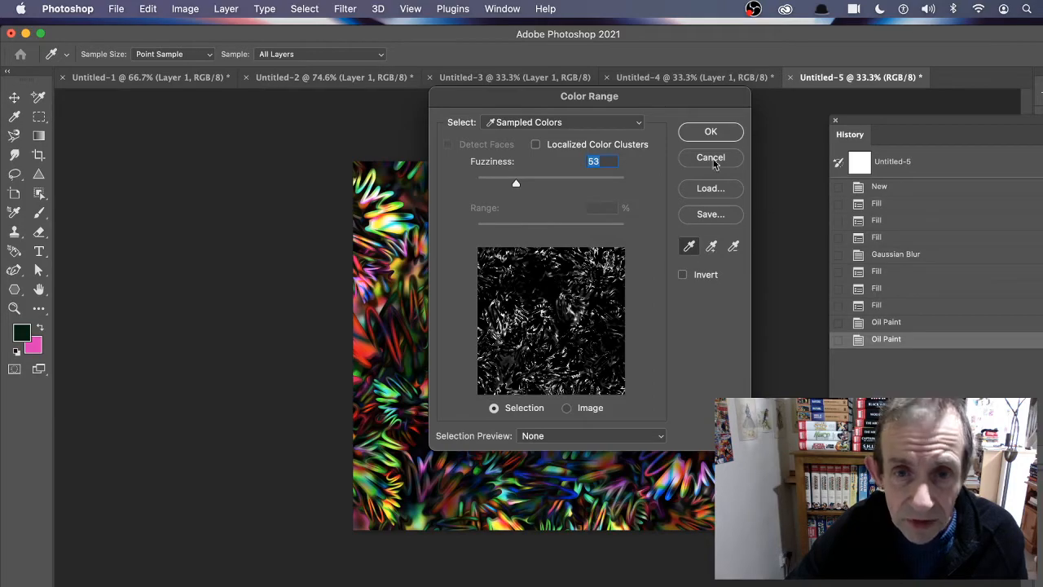
click(714, 132)
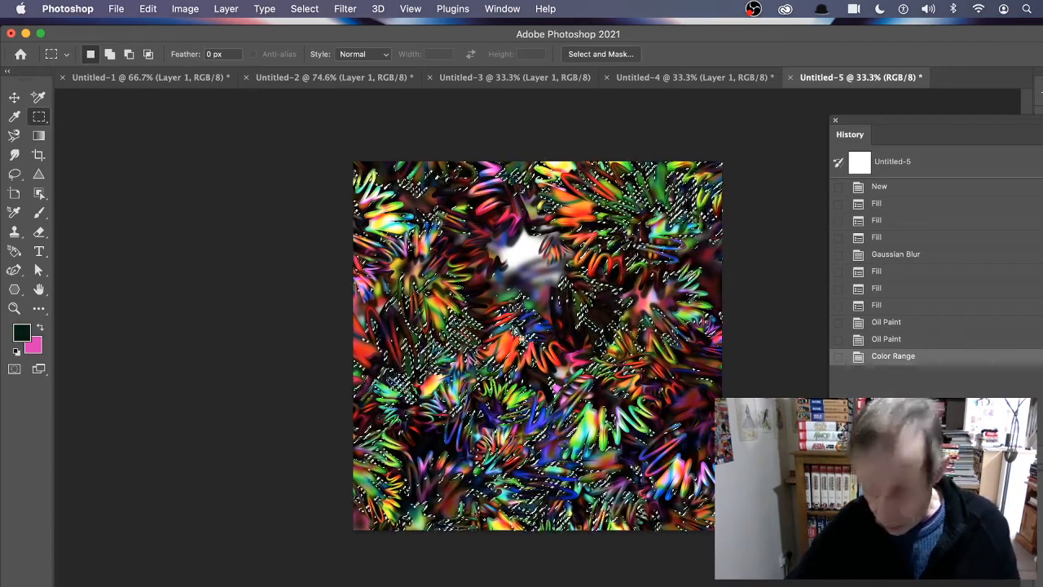
- Copy the selected dark areas and remove the selection
click(144, 10)
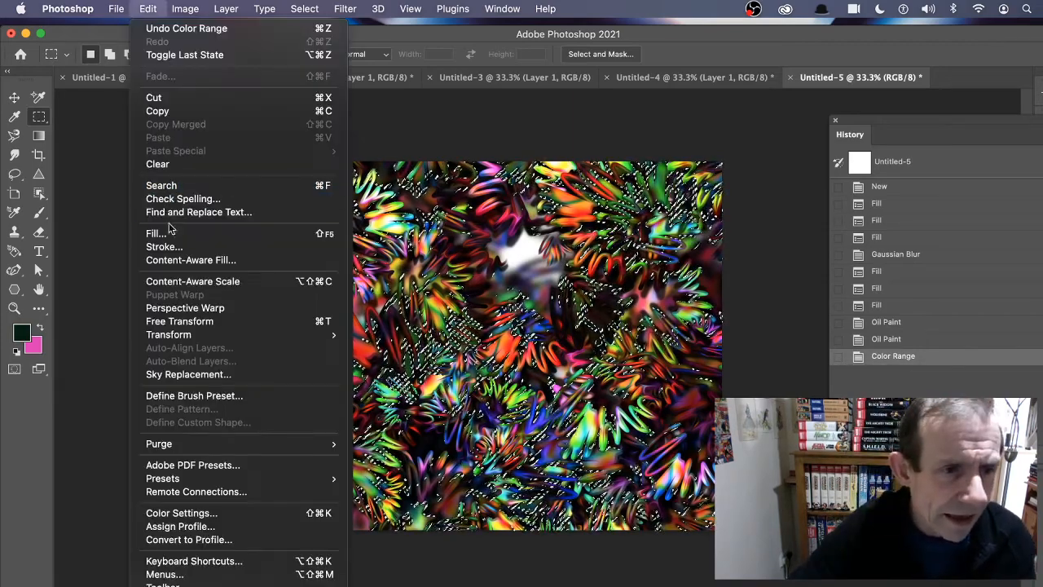
click(197, 119)
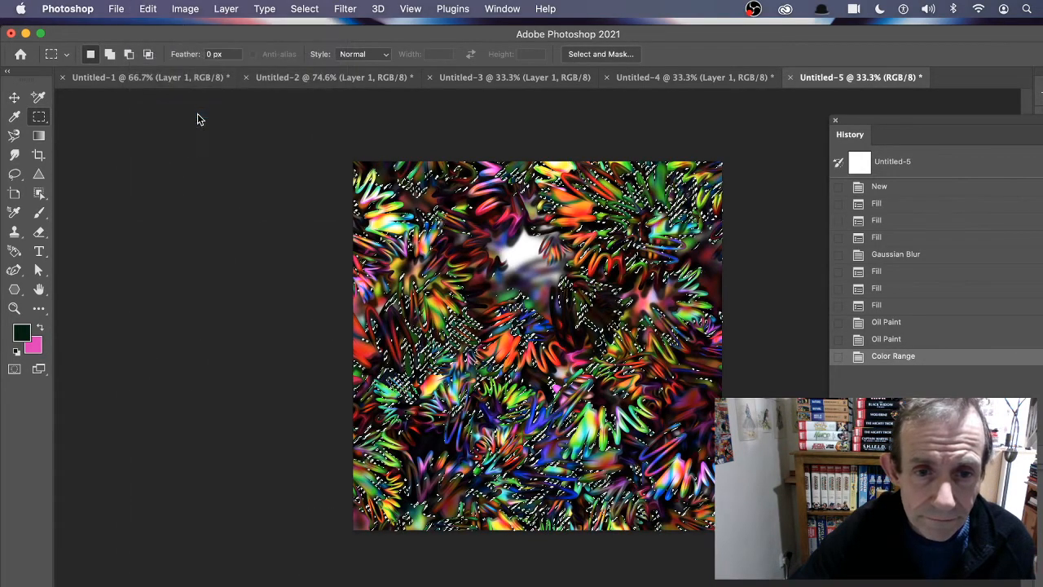
click(304, 9)
click(318, 47)
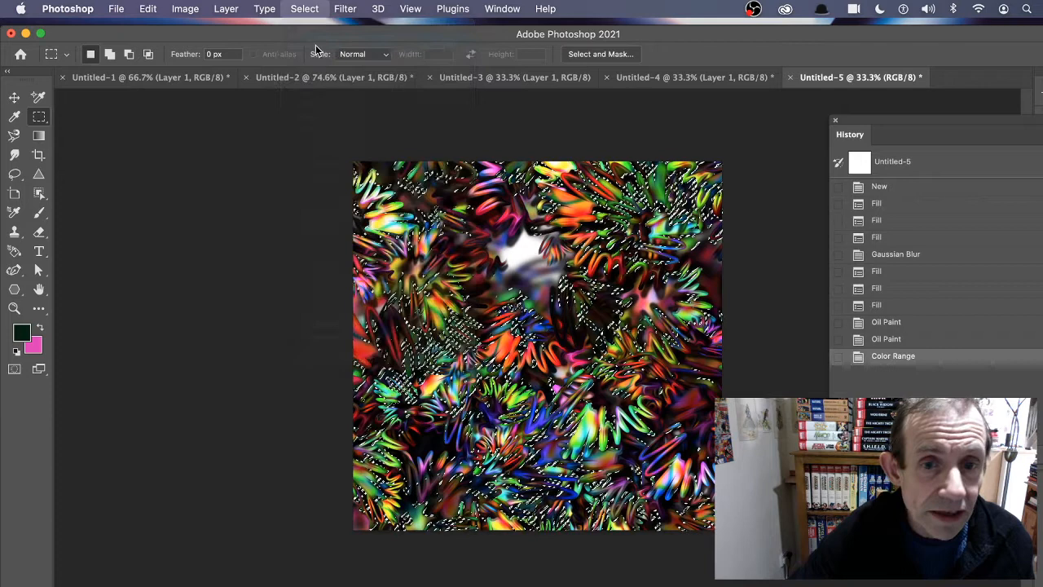
- Fill the whole canvas with white in Normal mode at 100% opacity
click(146, 10)
click(170, 235)
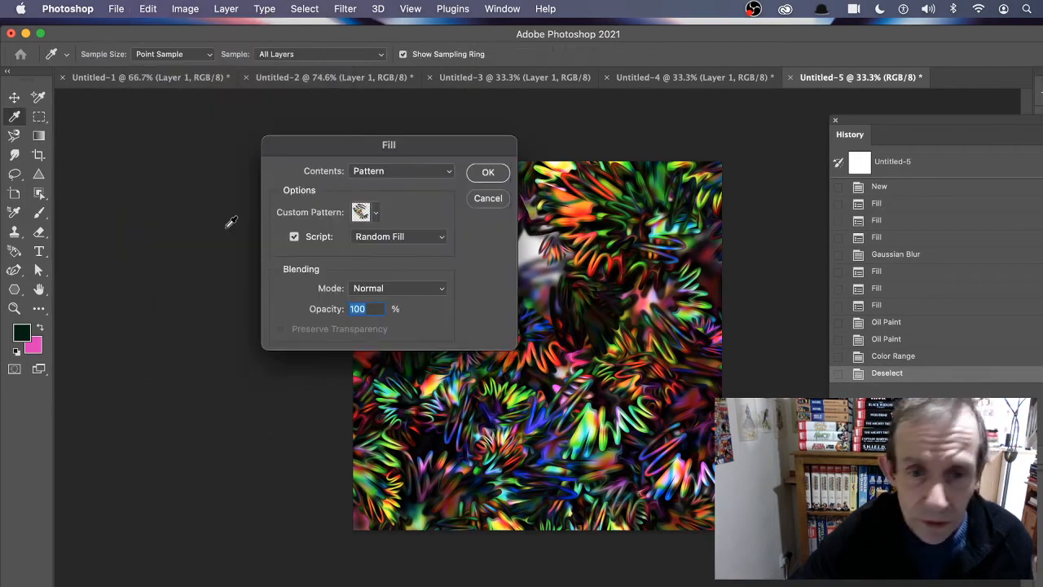
click(375, 213)
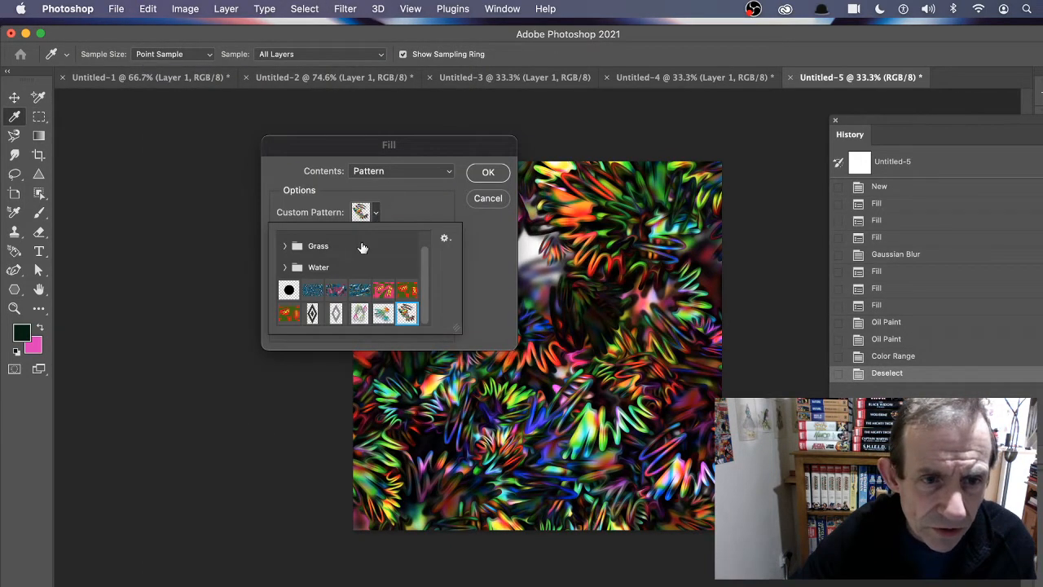
click(408, 218)
click(381, 171)
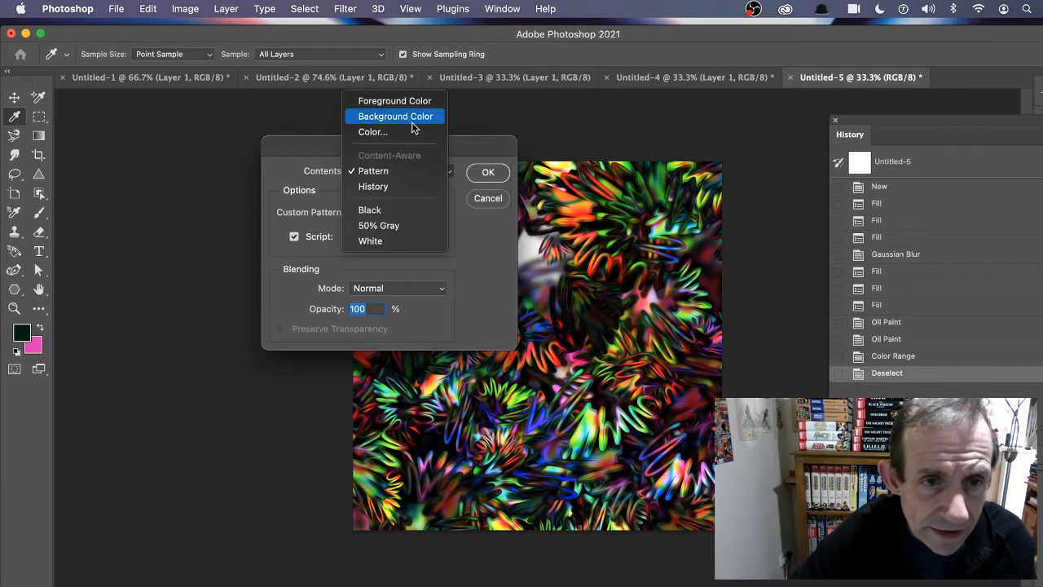
click(394, 240)
click(488, 172)
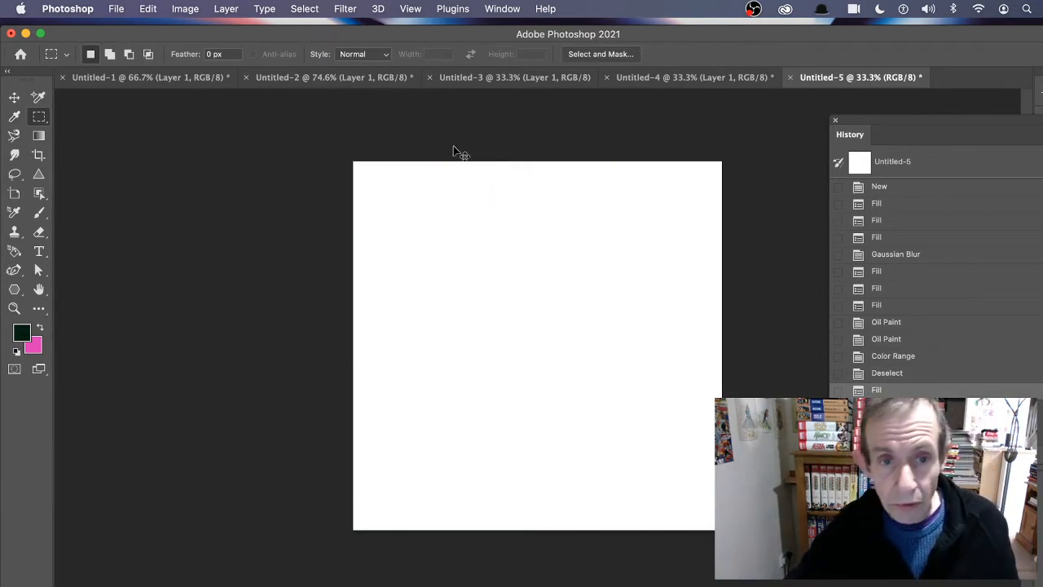
- Paste the copied dark fragments onto the white canvas and define the result as a new pattern under the suggested name
key(super+v)
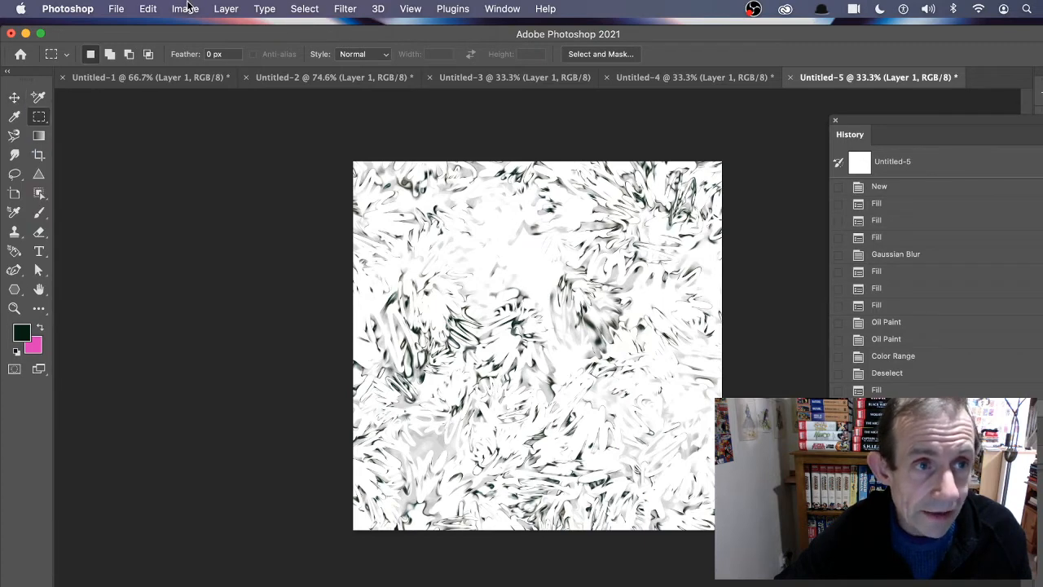
click(147, 8)
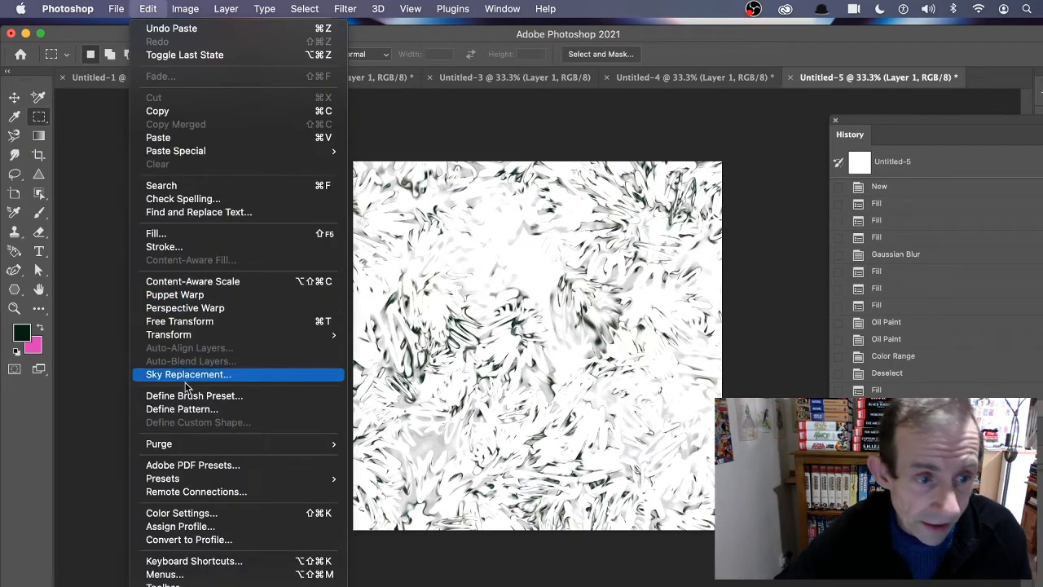
click(225, 416)
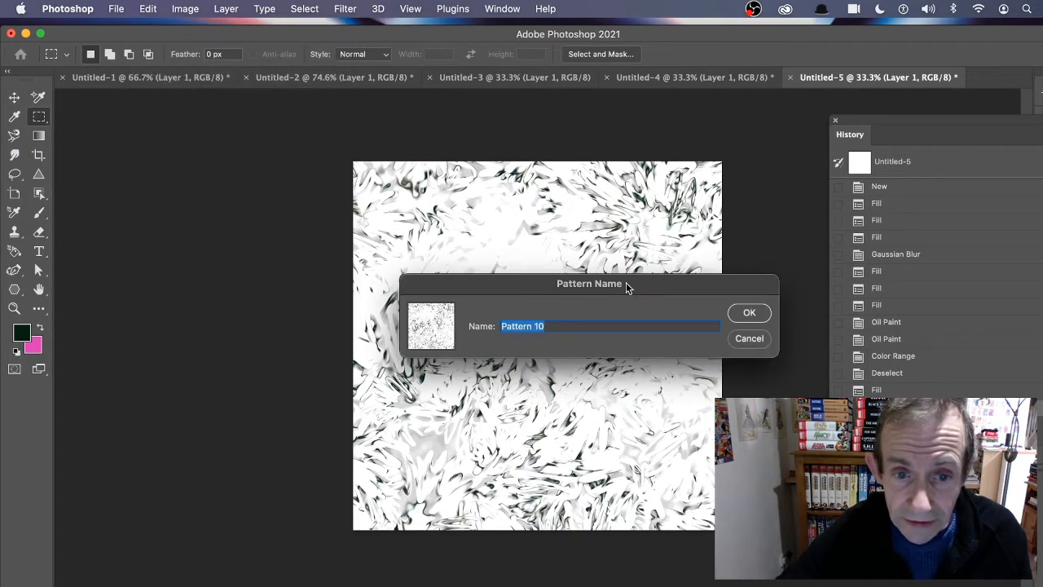
click(748, 313)
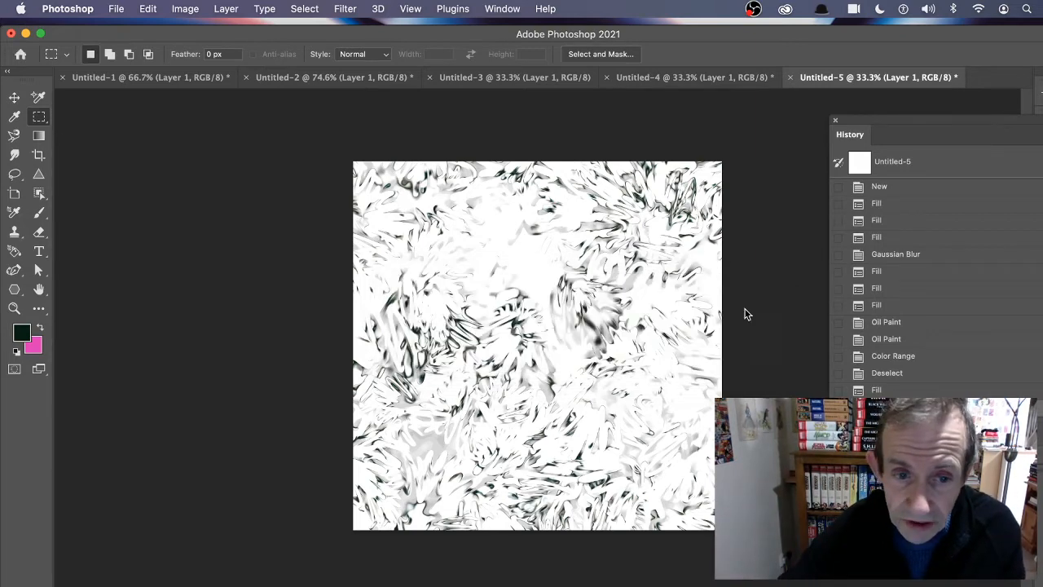
- Scale the pasted fragment layer to 48.62% and move it near the centre of the canvas
key(v)
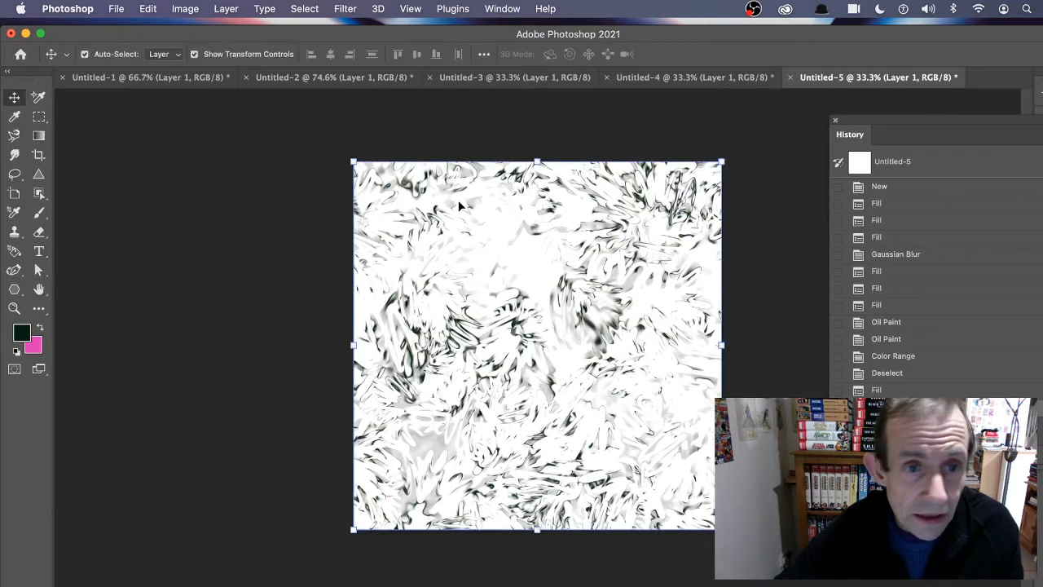
drag(355, 161, 541, 349)
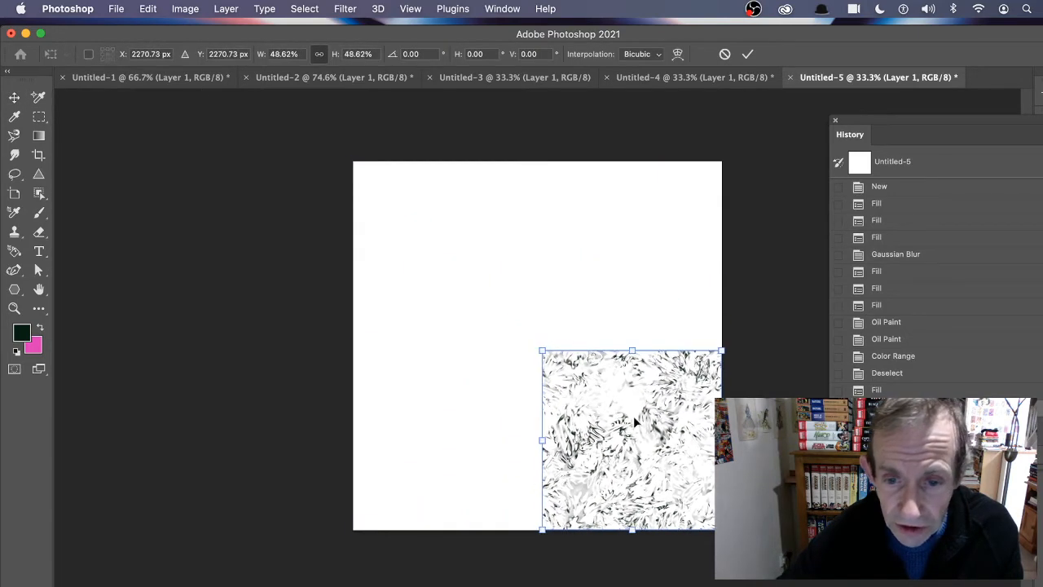
drag(633, 416, 551, 324)
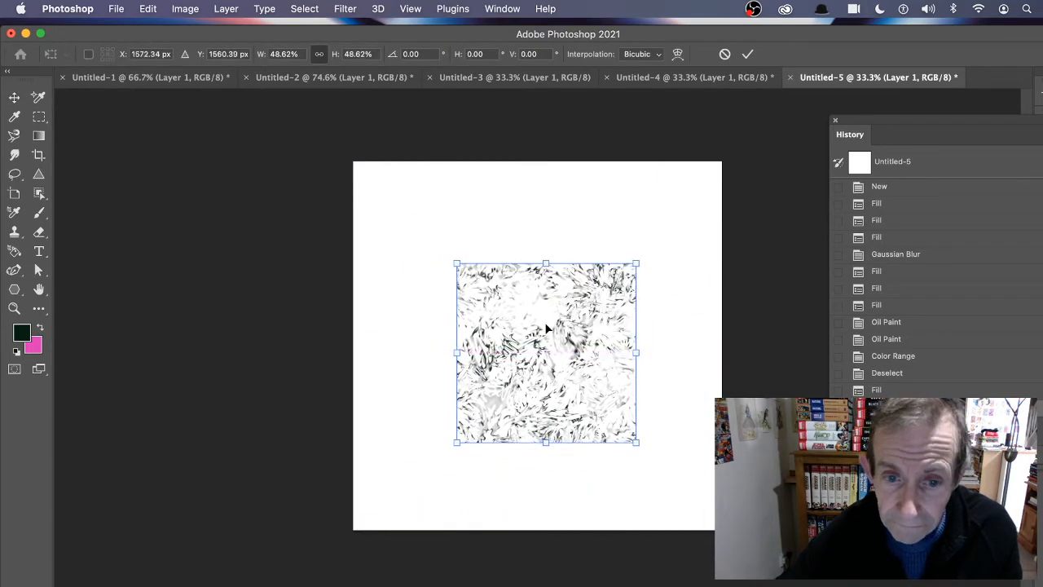
key(Return)
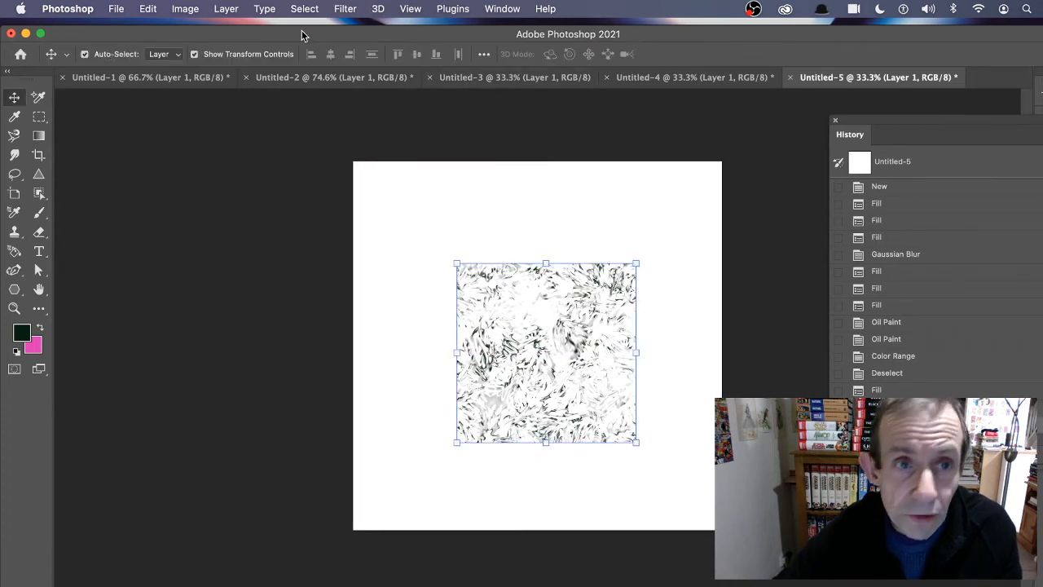
- Apply a Gaussian Blur with a 9.5-pixel radius to the scaled fragment layer
click(342, 9)
mouse_move(359, 199)
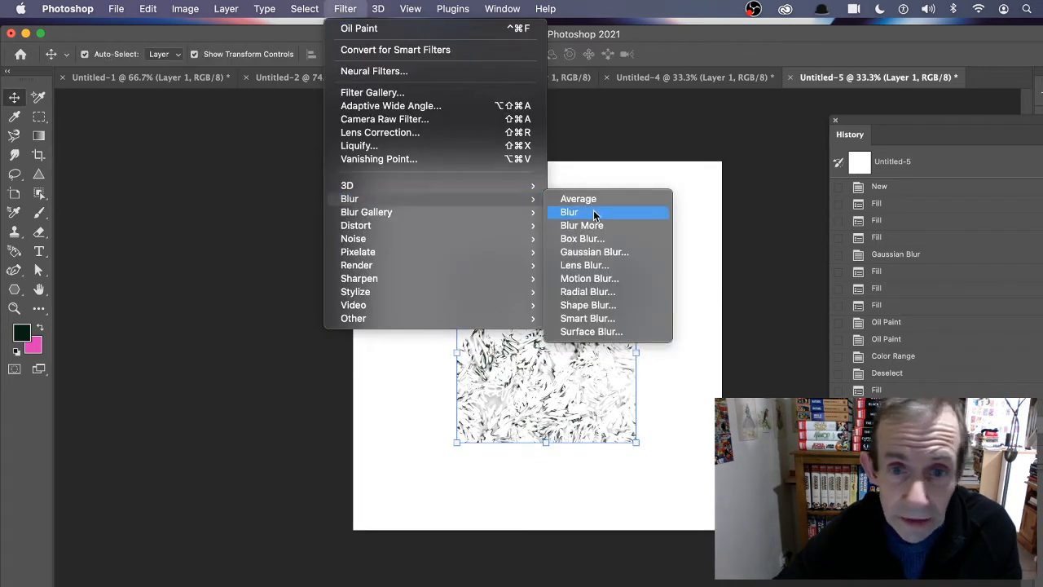
click(587, 251)
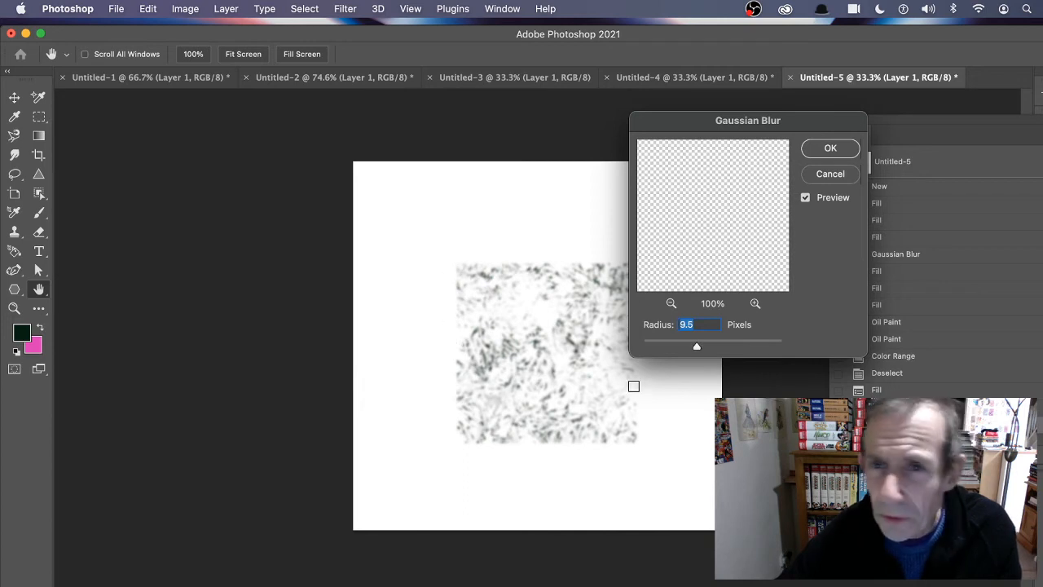
click(830, 147)
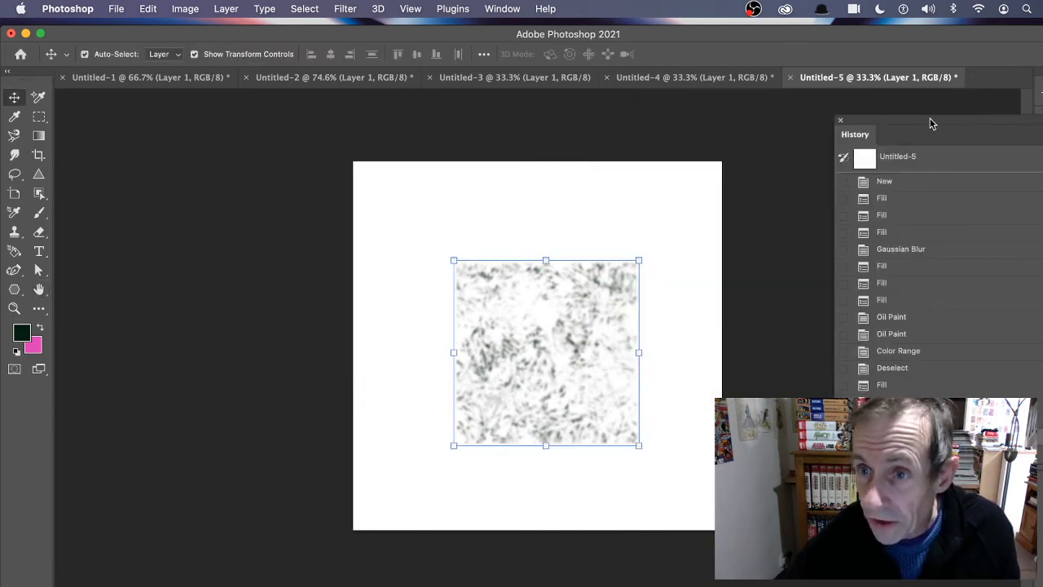
- Show the layer list, delete the Background layer, and move the list clear of the canvas
drag(931, 122, 868, 122)
click(498, 9)
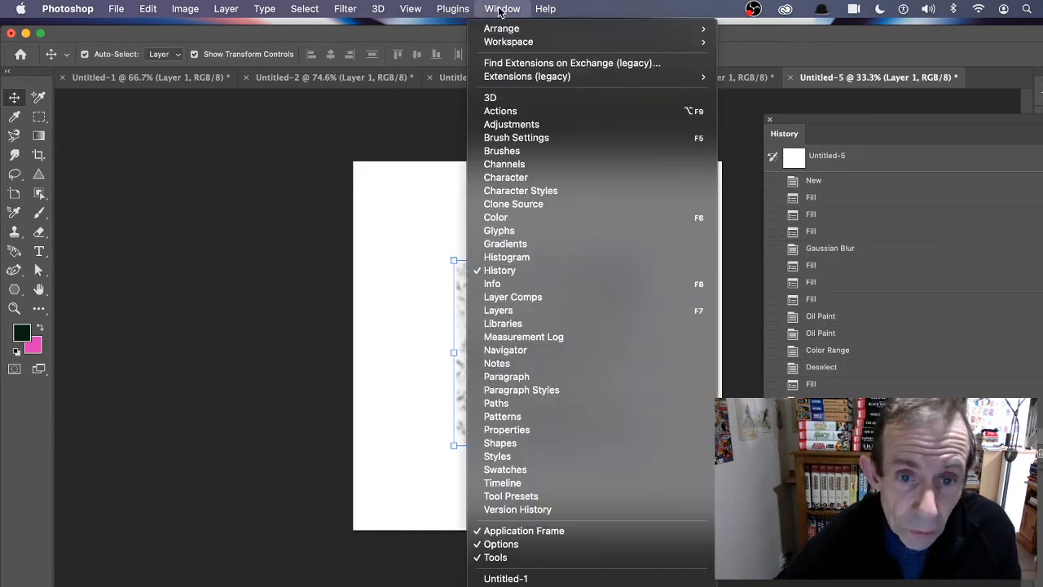
click(509, 315)
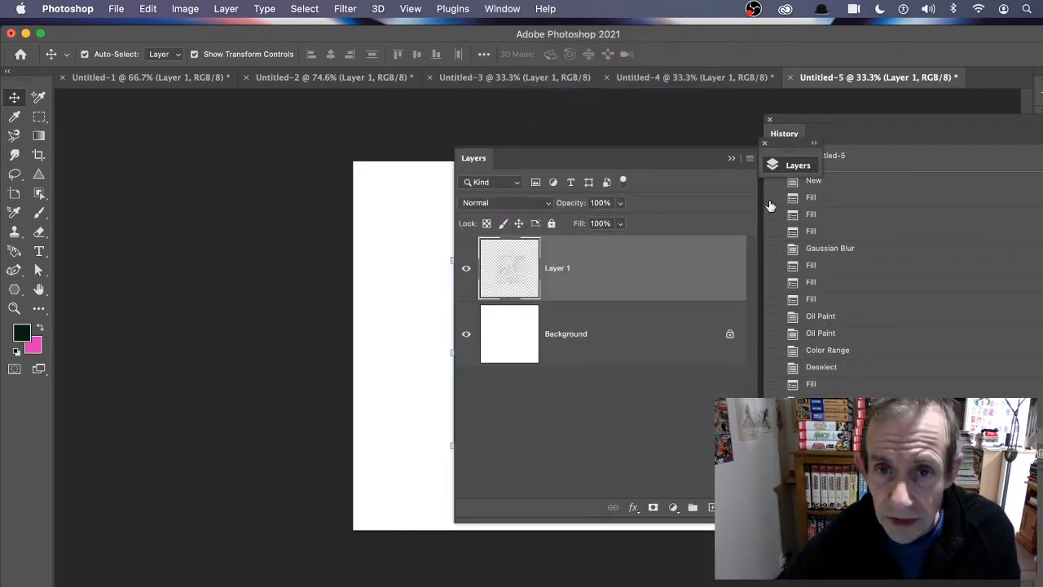
click(519, 334)
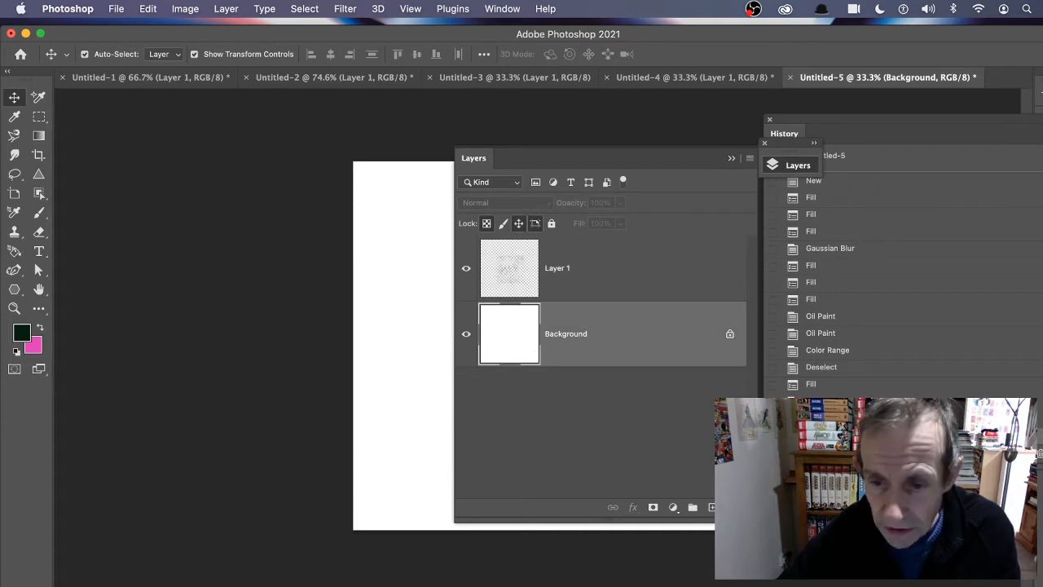
click(732, 507)
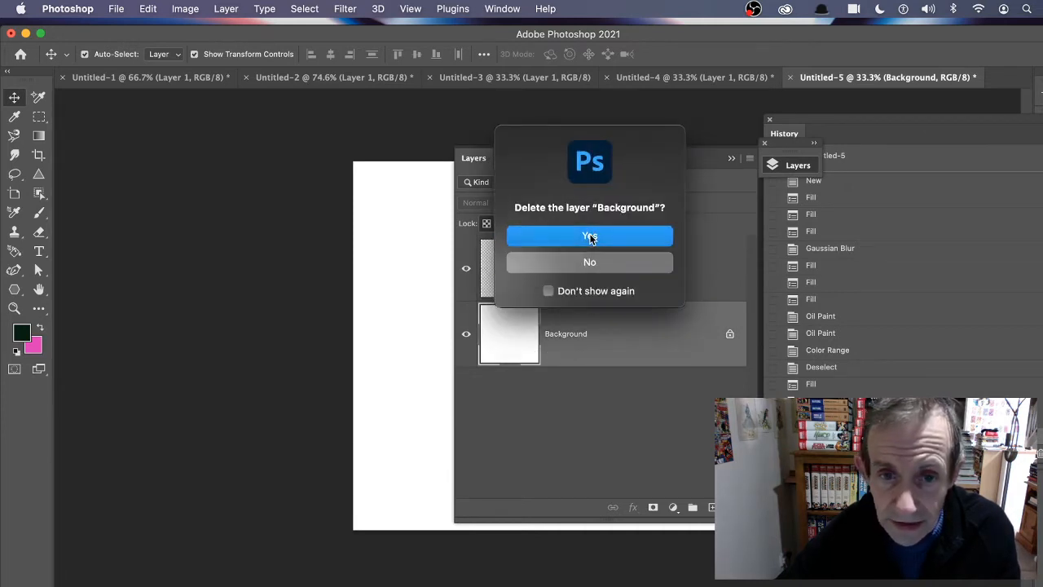
click(590, 238)
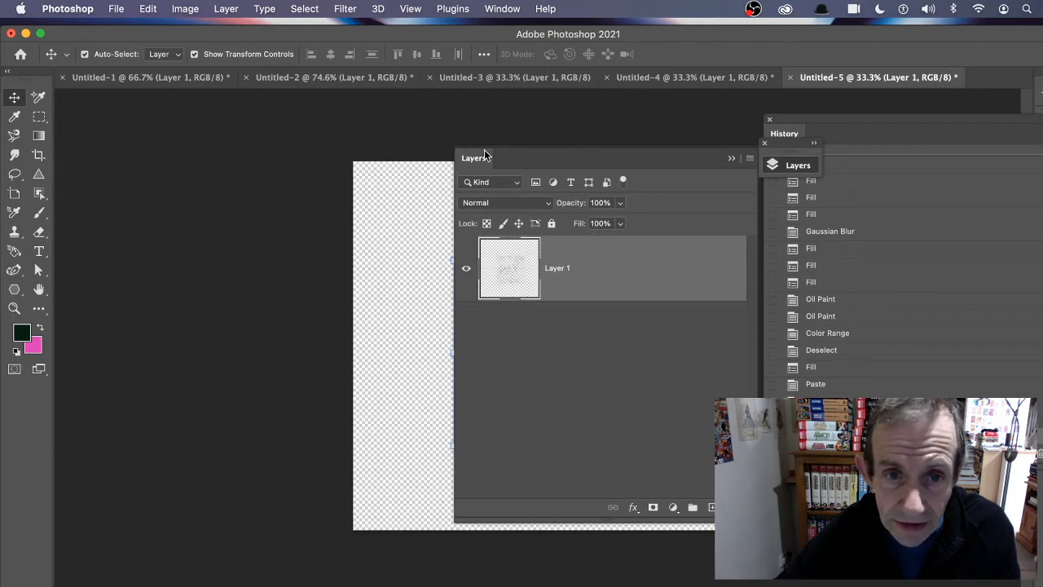
drag(484, 156, 770, 169)
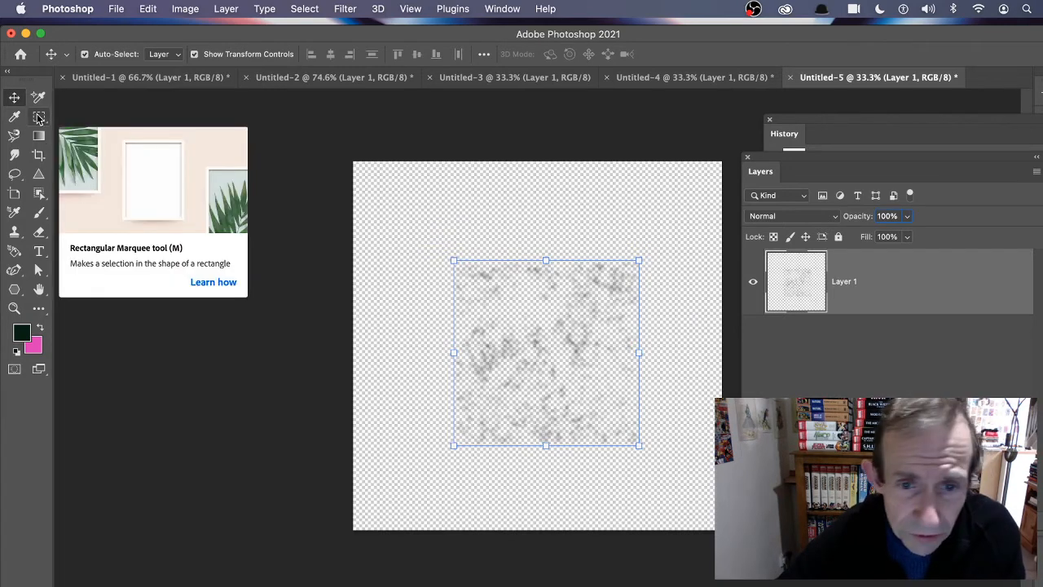
click(226, 8)
mouse_move(308, 187)
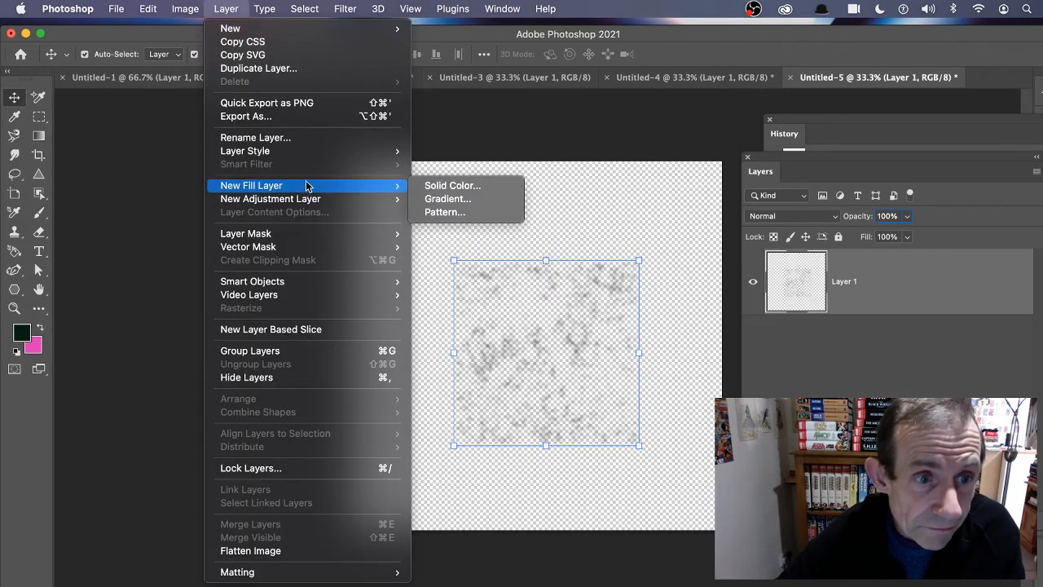
mouse_move(313, 154)
click(489, 173)
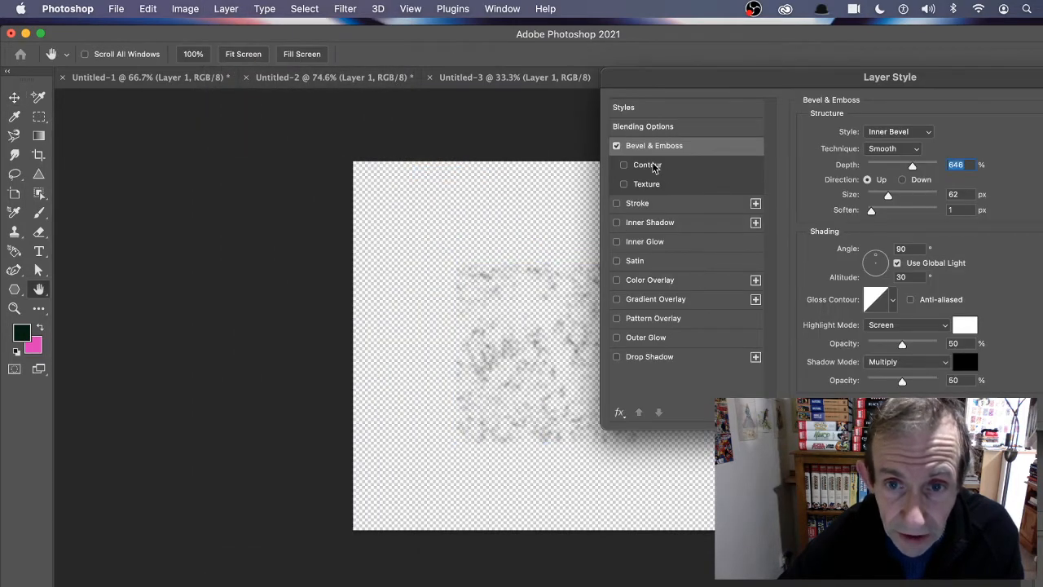
click(617, 358)
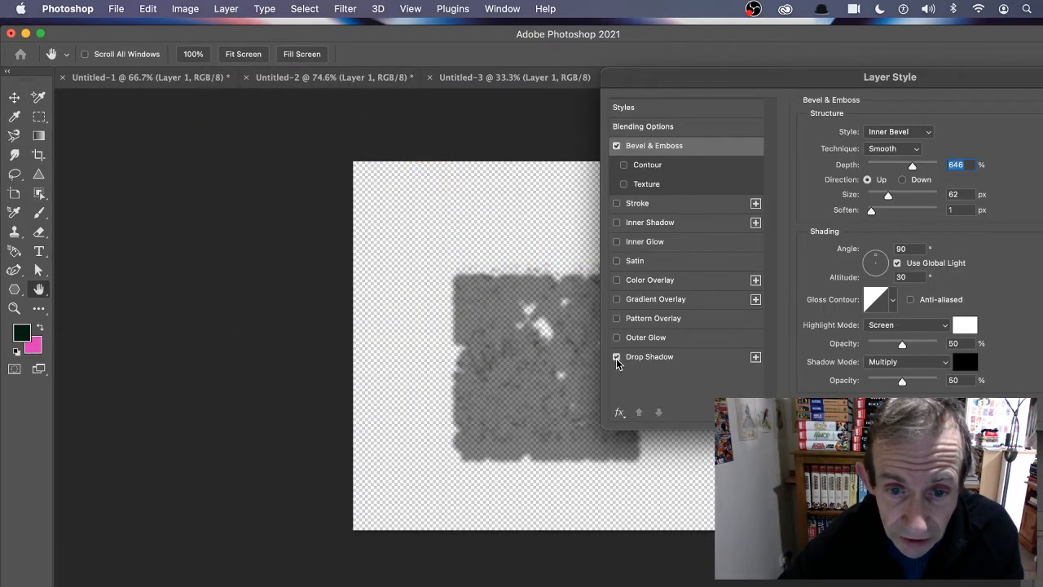
click(617, 357)
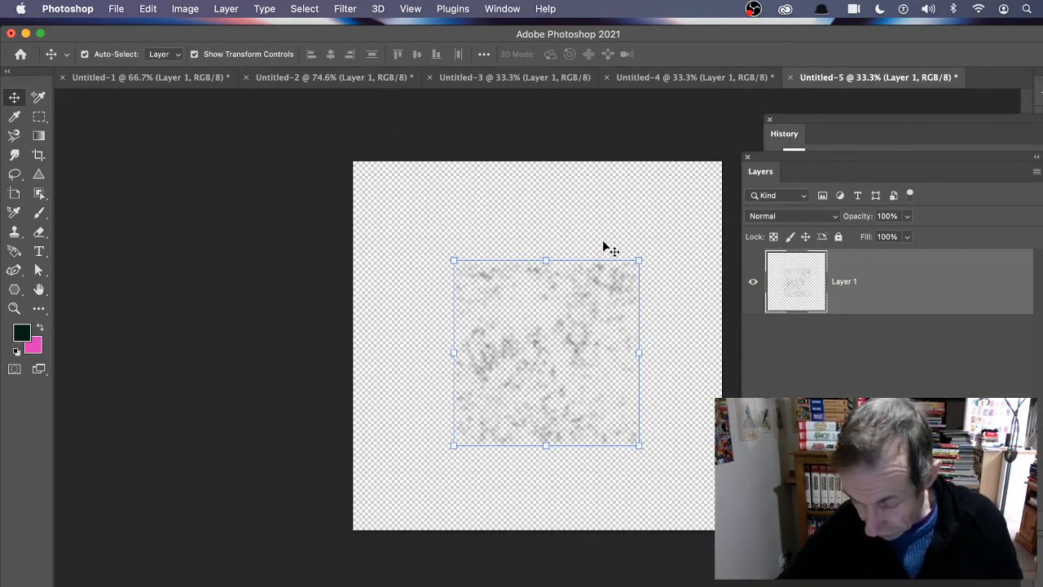
- Try stacking slightly offset copies of the blurred fragment layer, and undo the duplication
drag(605, 272, 618, 291)
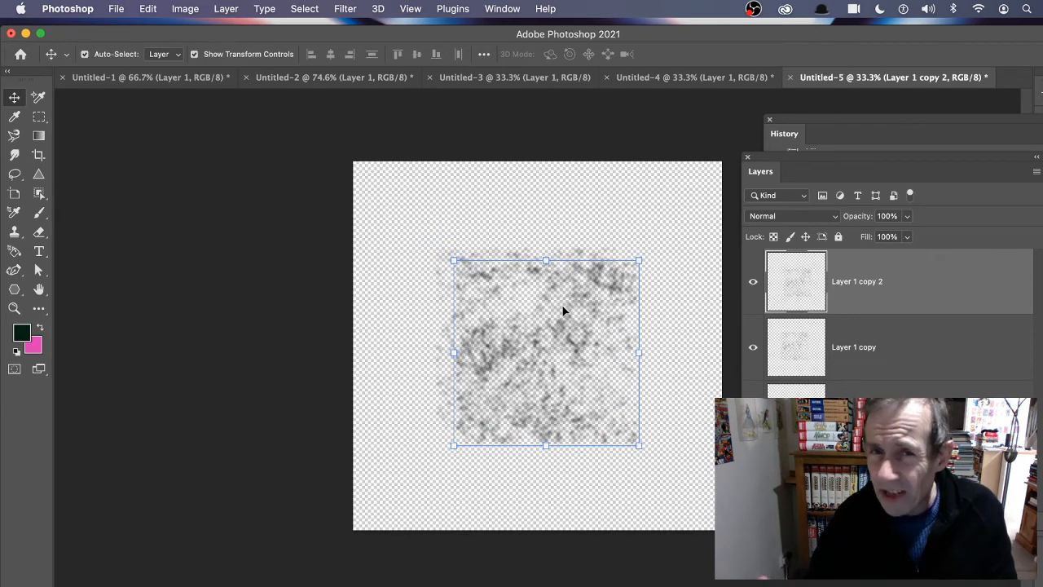
key(super+z)
key(super+z)
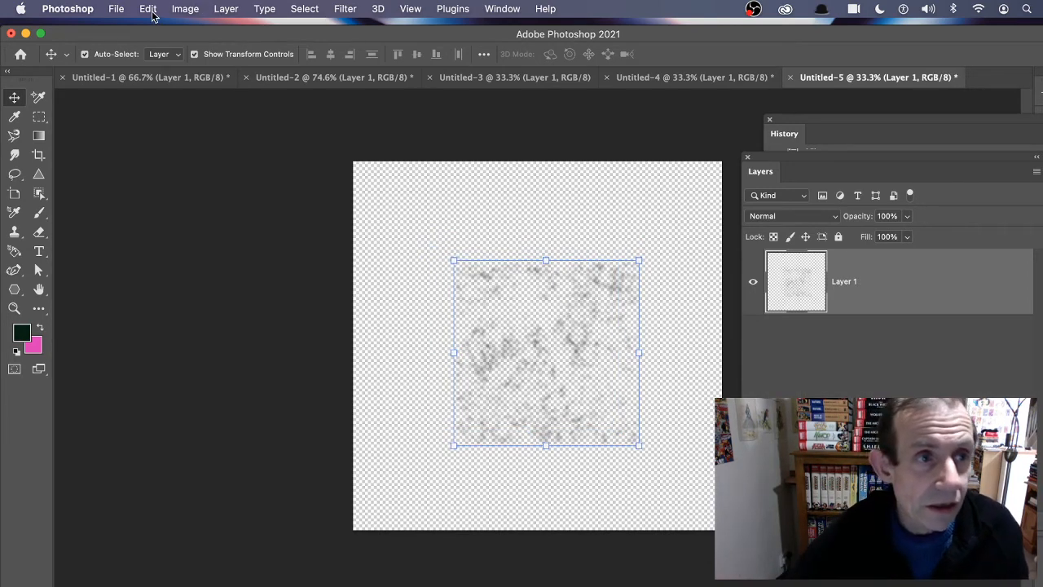
- Select a rectangle around the blurred fragments and define it as a pattern under the suggested name Pattern 11
click(39, 116)
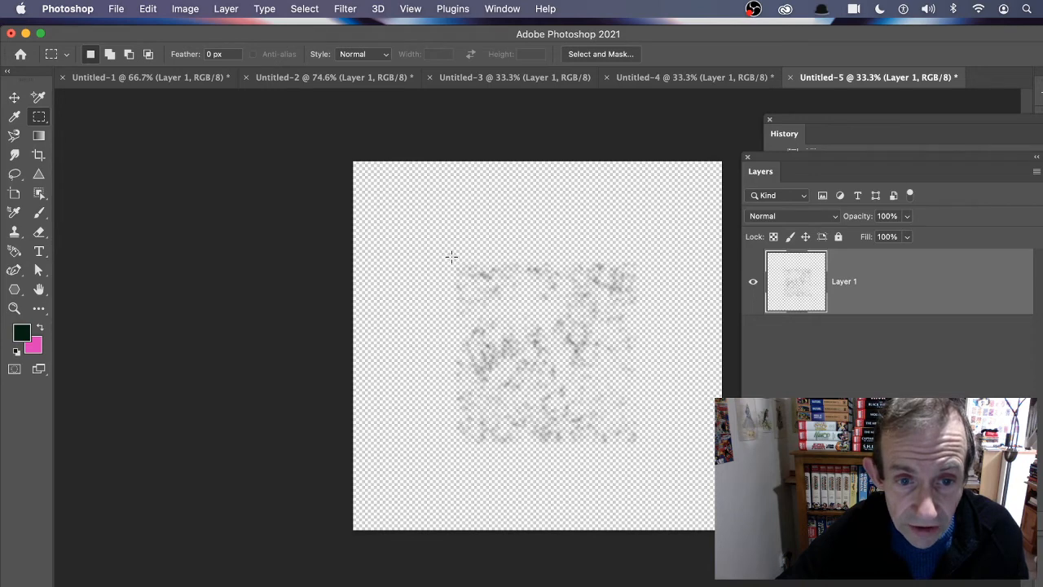
drag(451, 257, 644, 447)
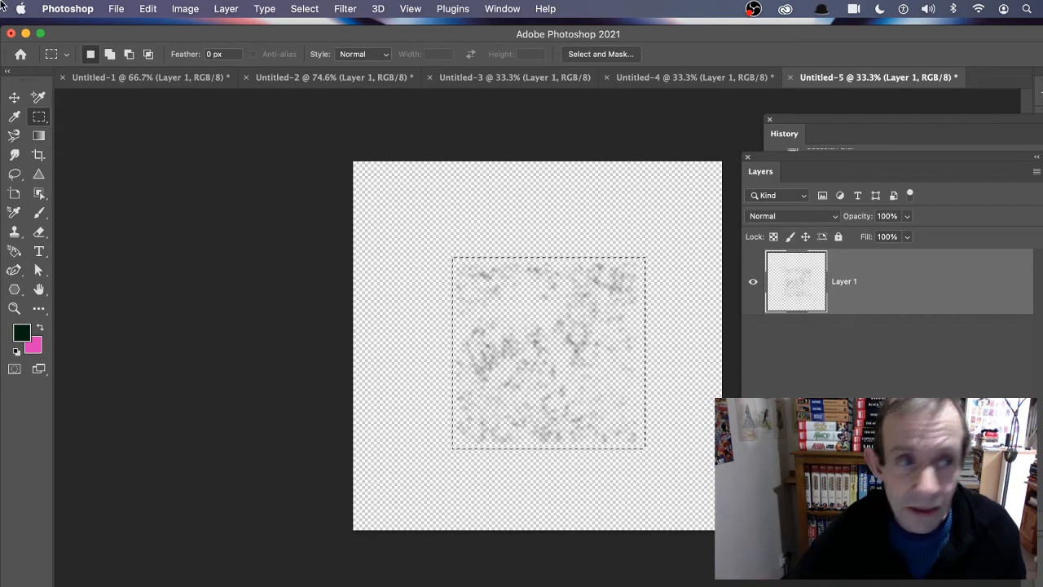
click(148, 9)
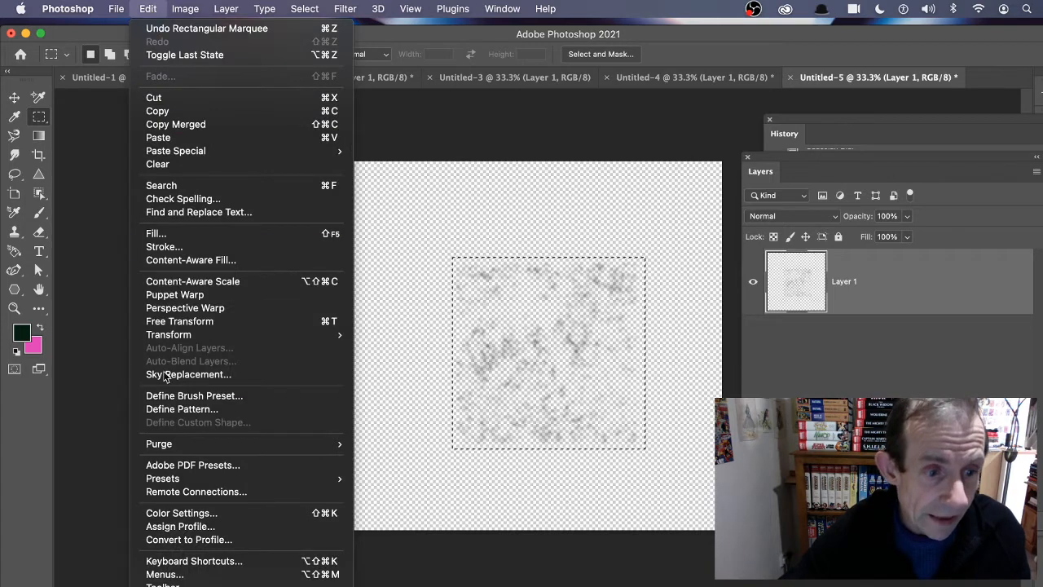
click(182, 409)
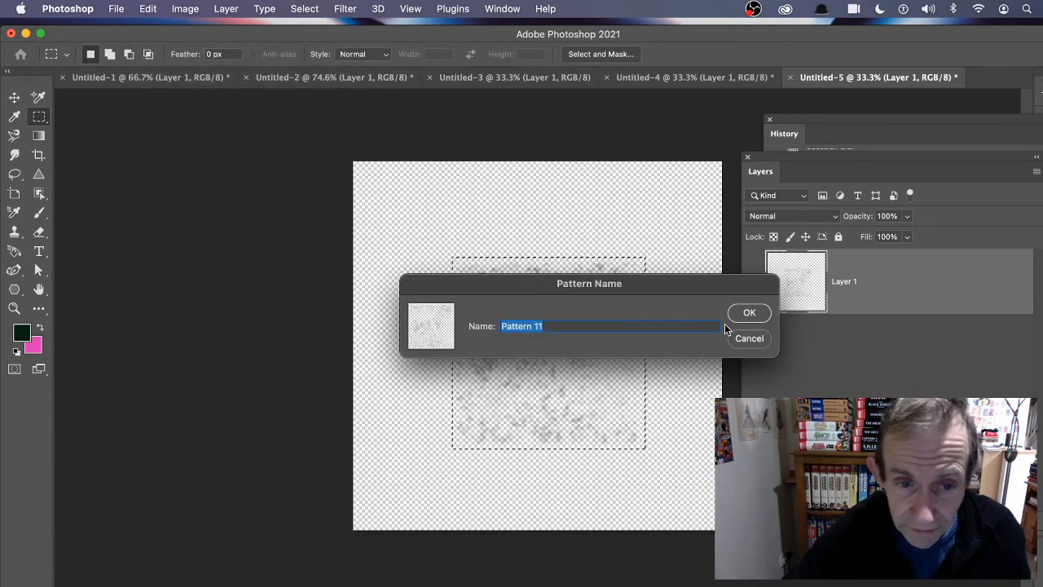
click(739, 312)
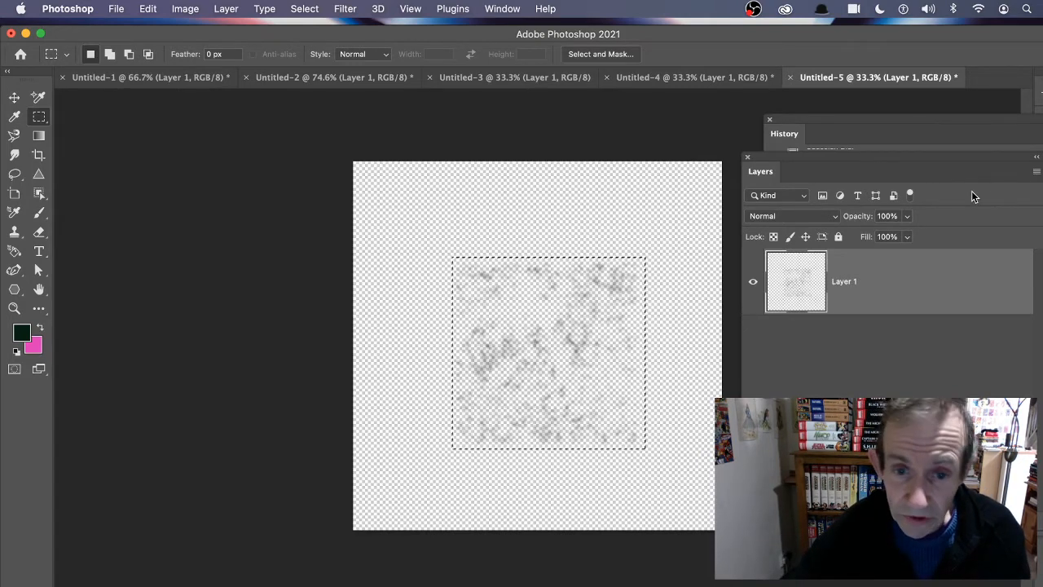
- Revert the document to its initial blank history state
click(815, 130)
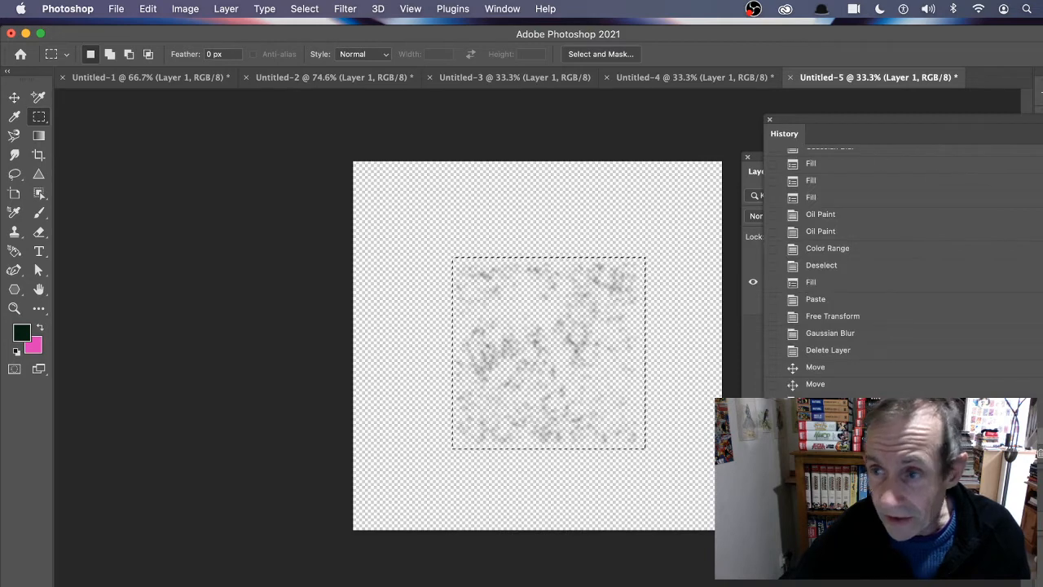
scroll(852, 187, up, 5)
click(851, 172)
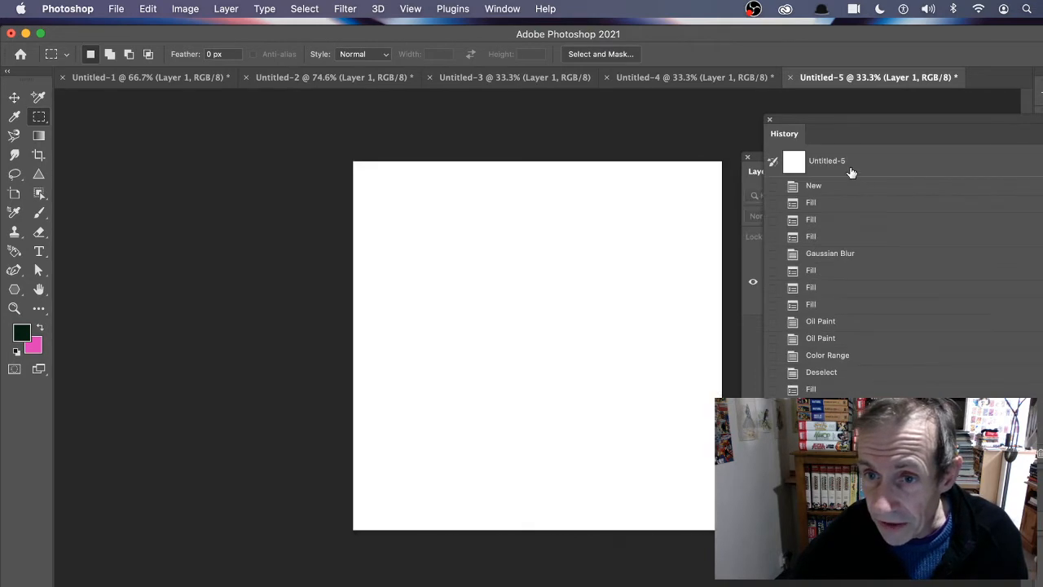
- Try filling the canvas with the newly defined transparent pattern without a script, in Normal mode at 100% opacity, and undo the fill
click(147, 8)
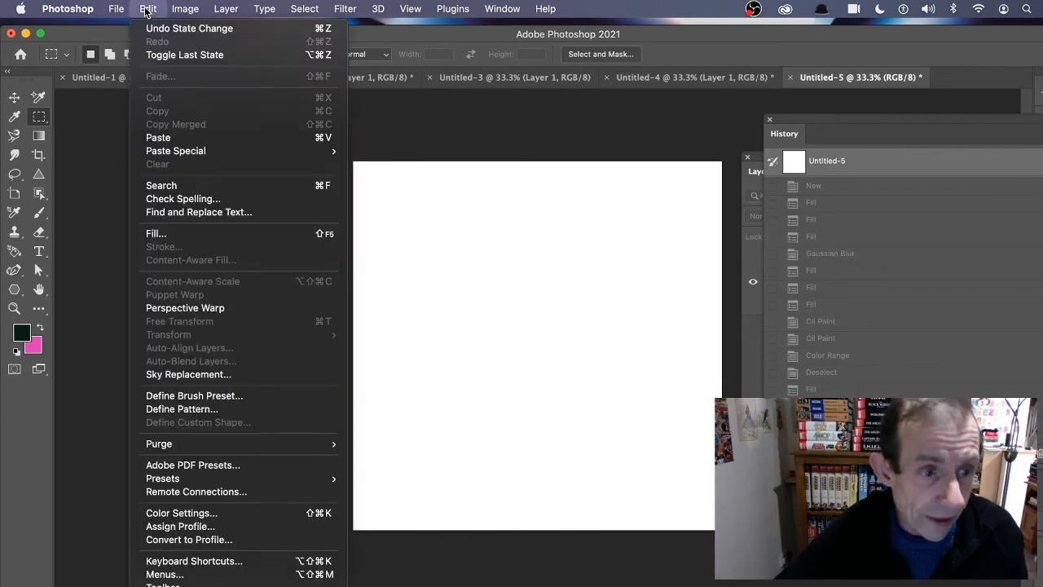
click(171, 238)
click(380, 172)
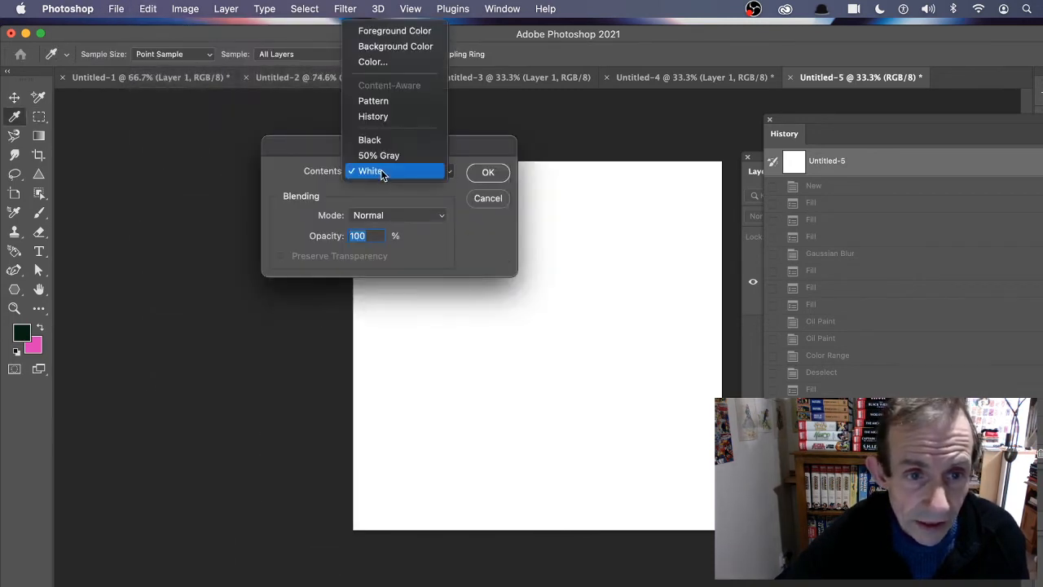
click(379, 102)
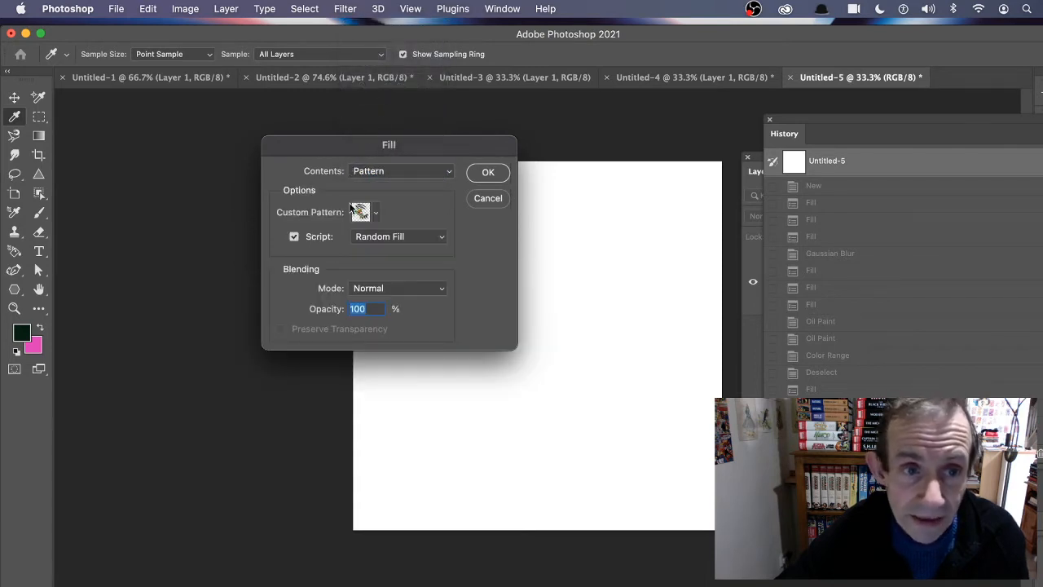
click(375, 216)
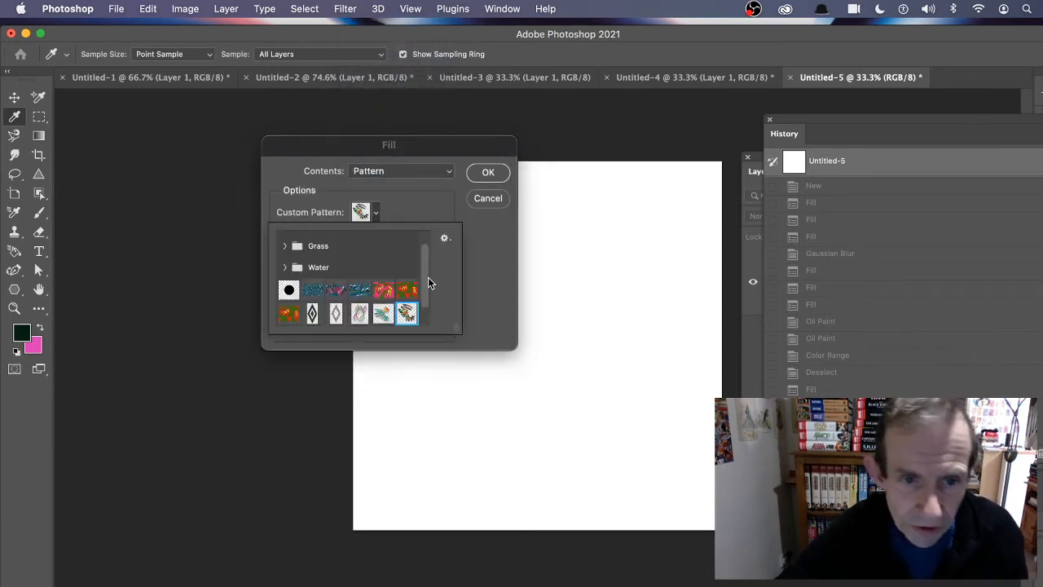
click(289, 318)
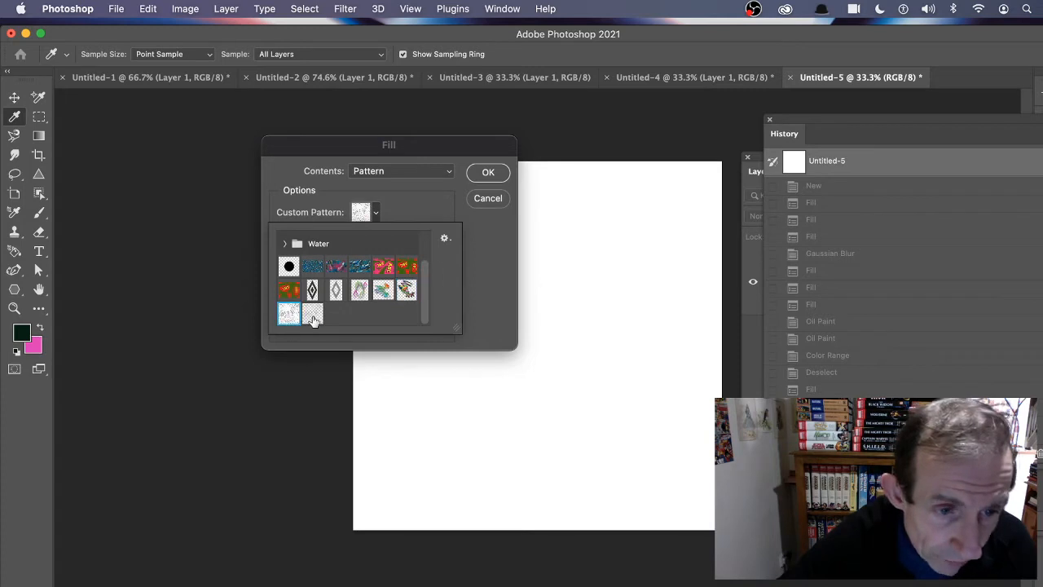
click(313, 318)
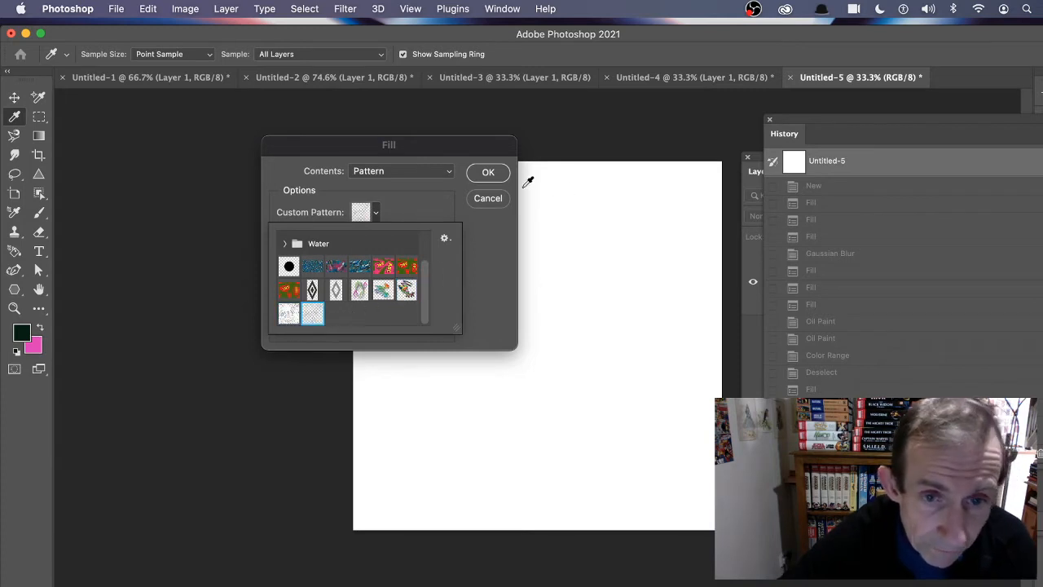
click(475, 176)
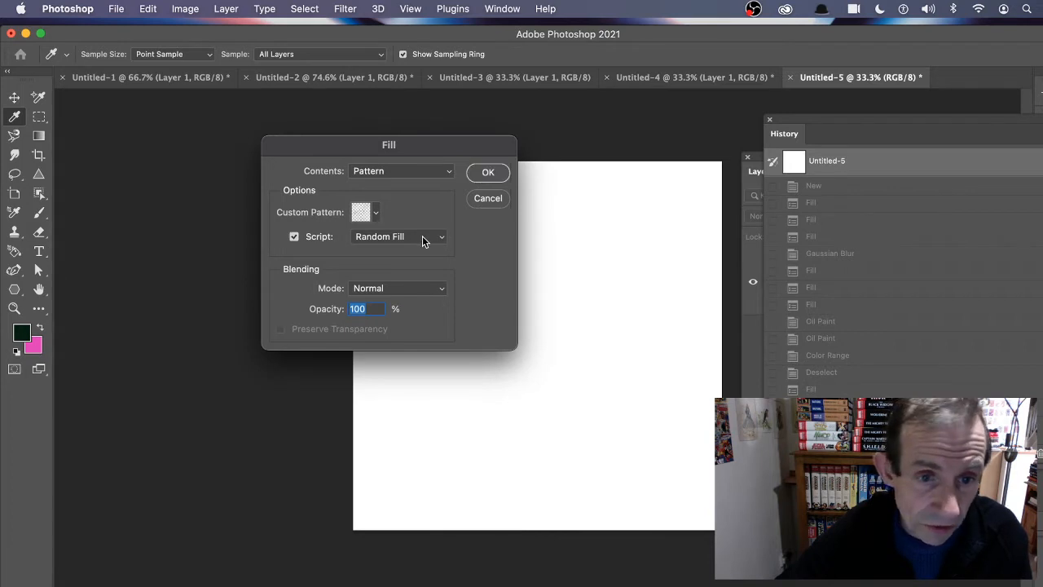
click(487, 172)
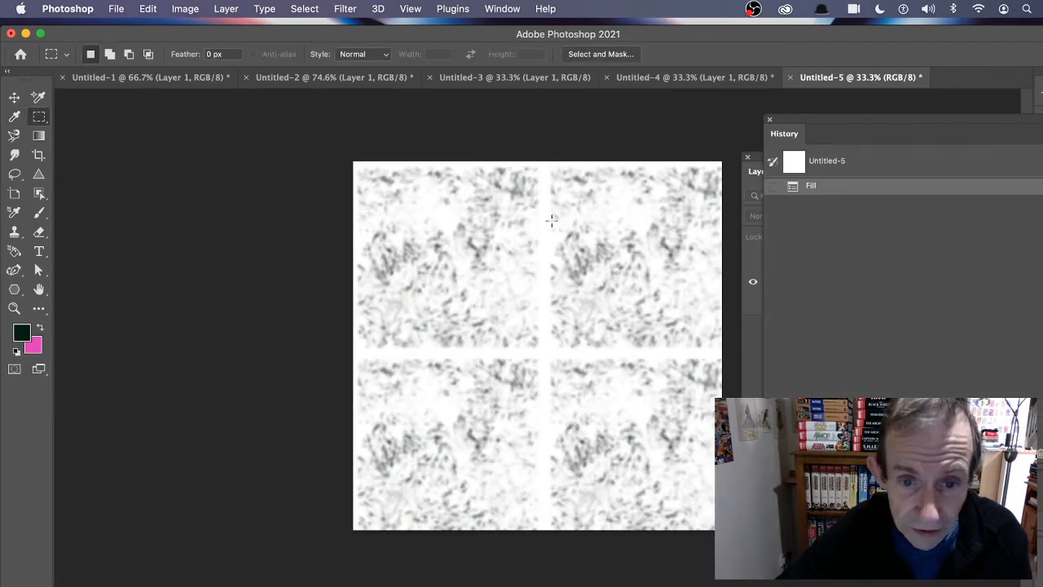
click(148, 9)
click(162, 27)
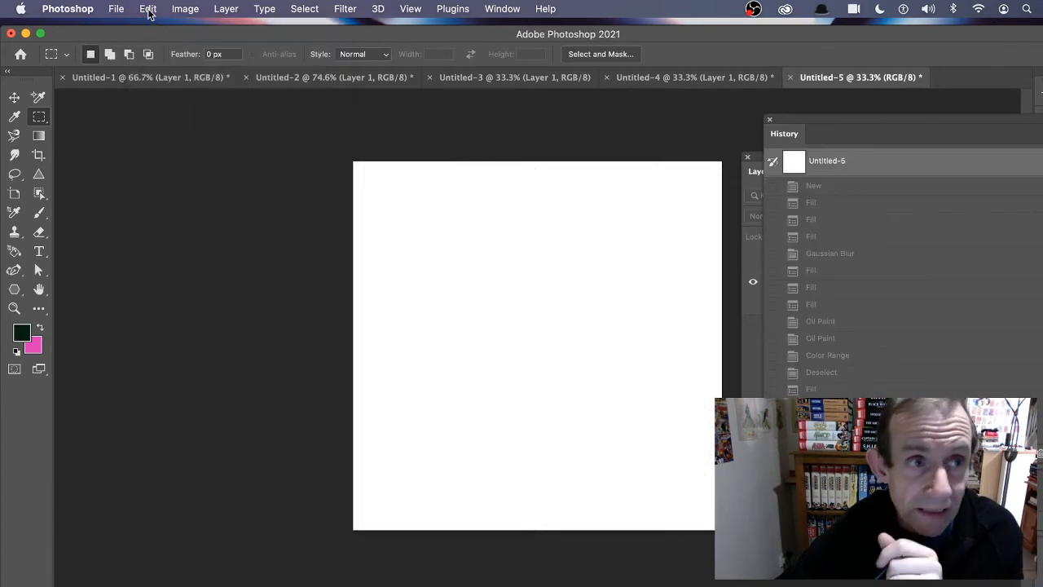
- Try a Random Fill of the canvas with the transparent fragment pattern at density 9.3 and maximum scale factor 0.56, and revert to the initial state
click(148, 9)
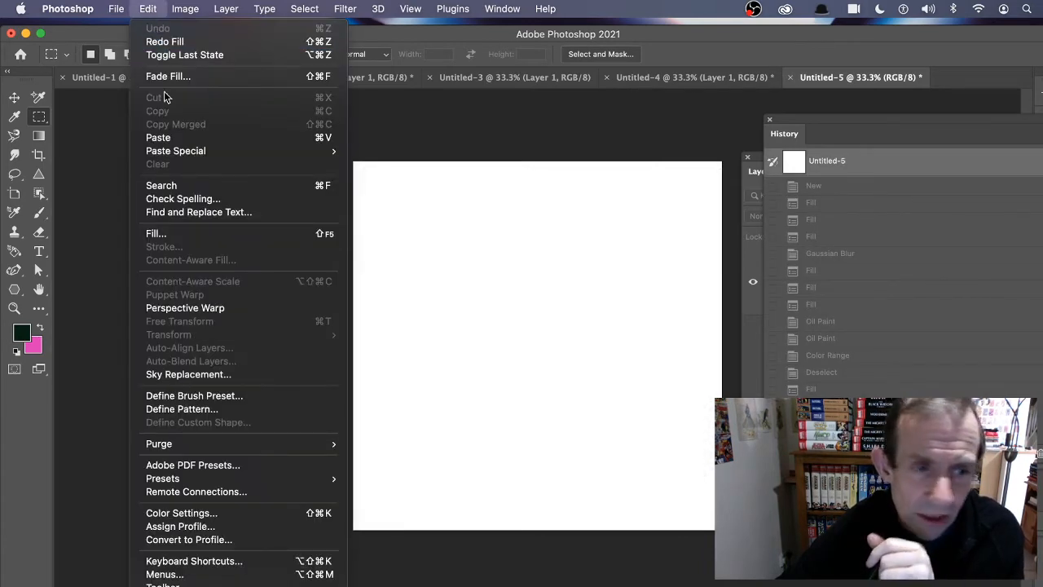
click(177, 234)
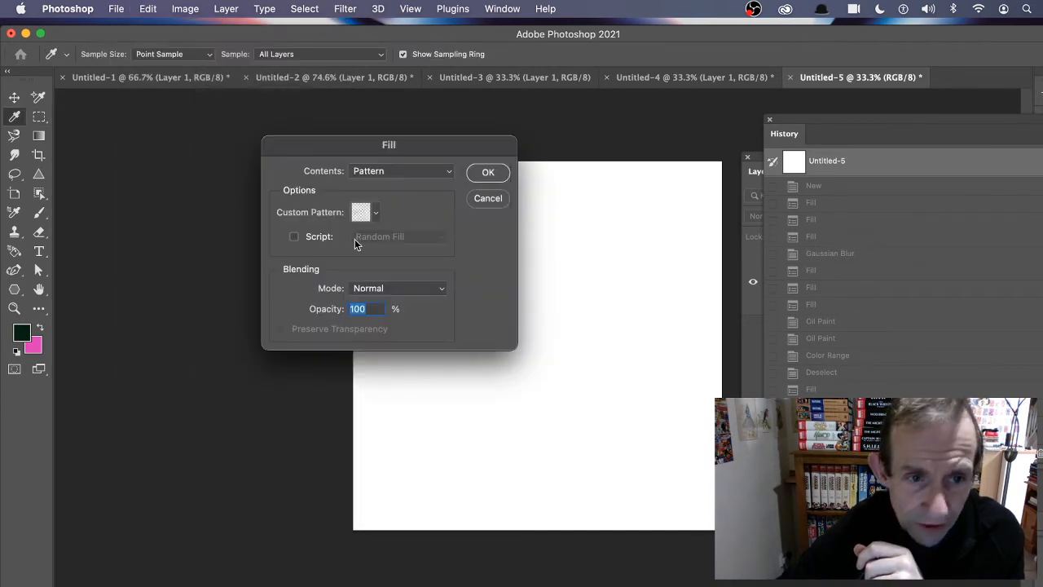
click(295, 237)
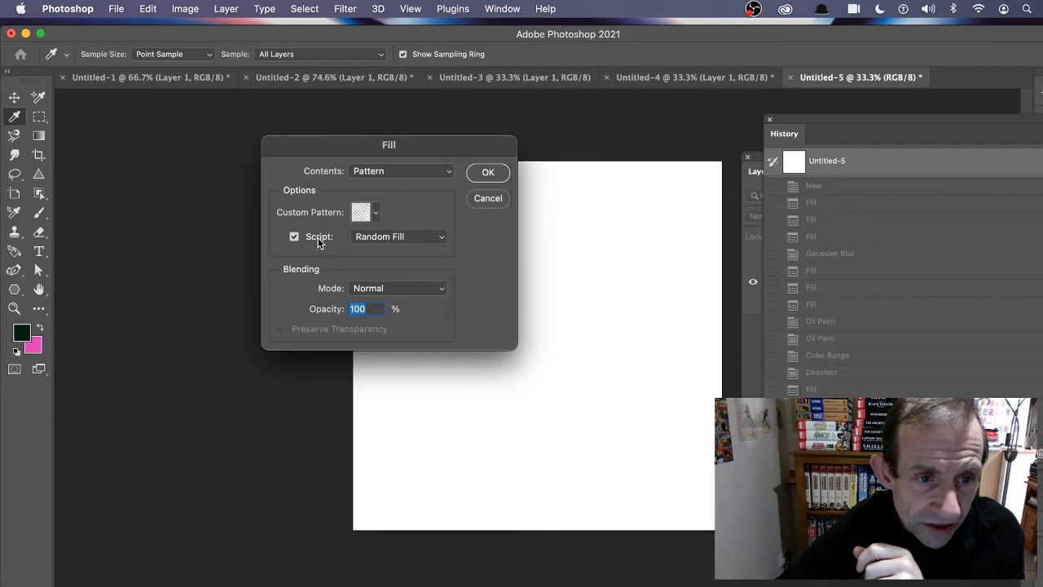
click(376, 213)
click(322, 211)
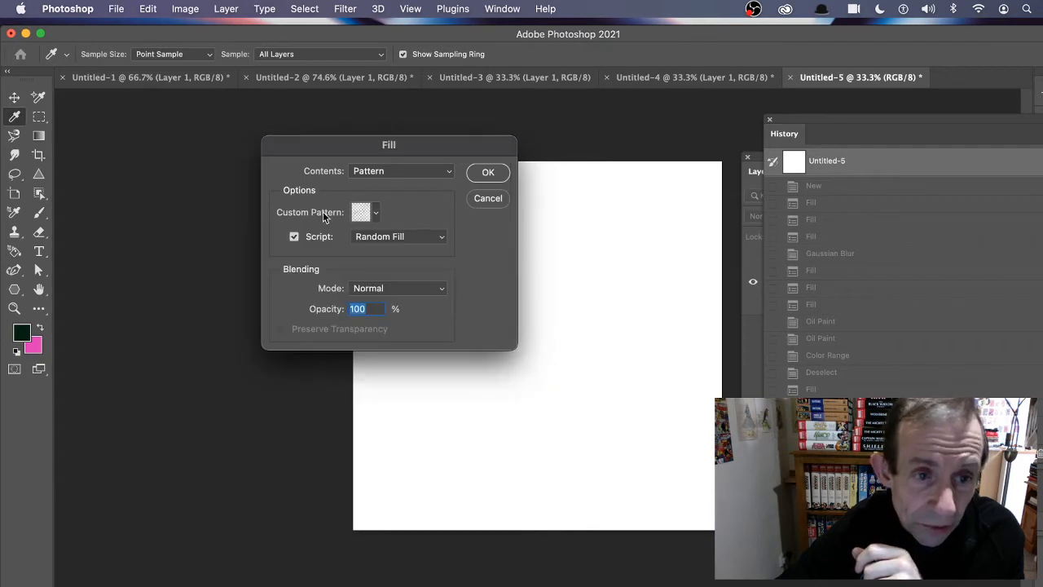
click(294, 238)
click(295, 238)
click(294, 237)
click(294, 237)
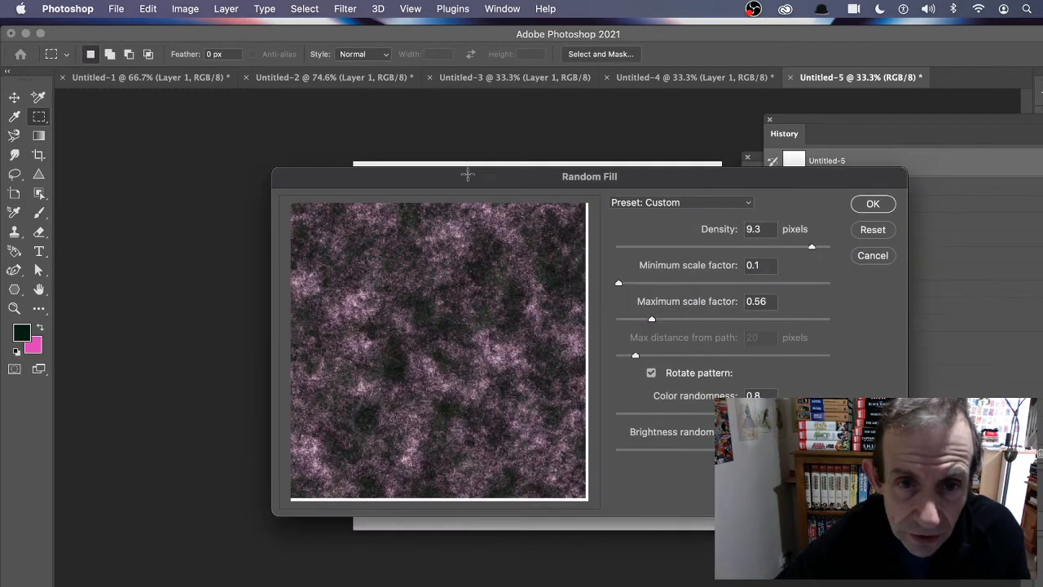
drag(467, 174, 491, 69)
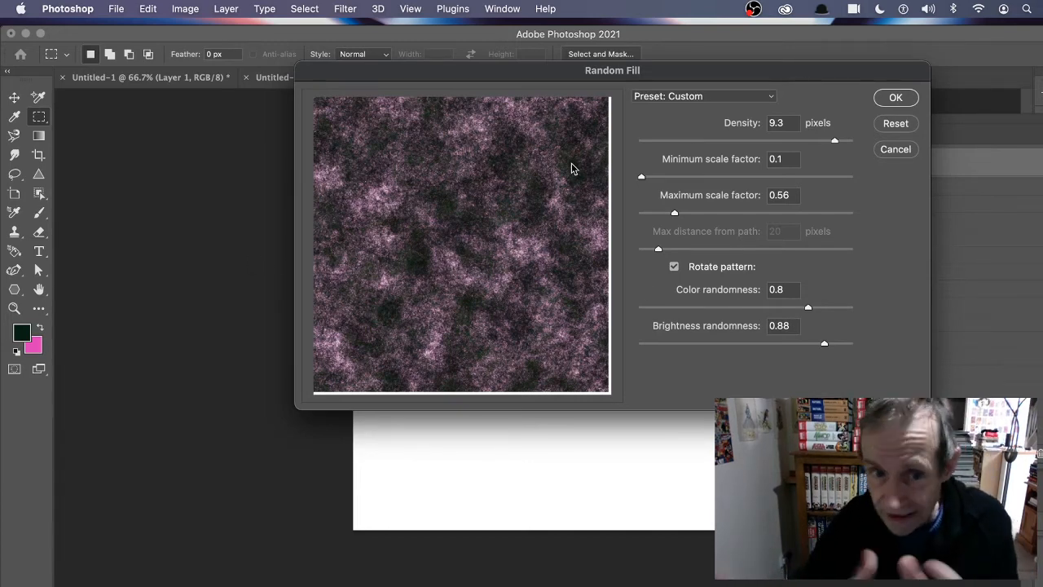
click(902, 98)
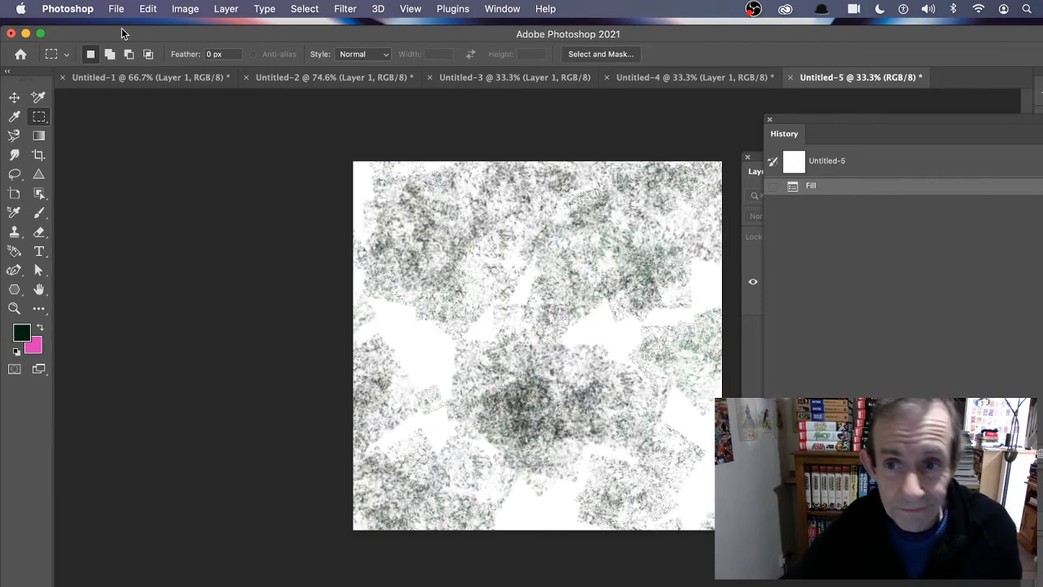
click(887, 169)
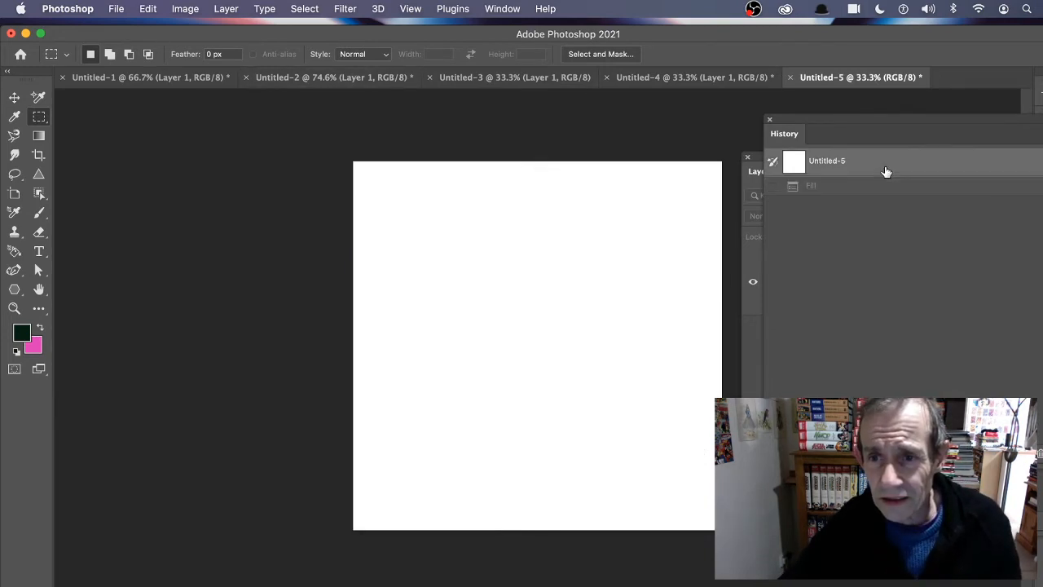
- Paint dark zigzag brush strokes and short dabs across the upper half of the blank transparent Untitled-3 document
click(170, 76)
click(295, 77)
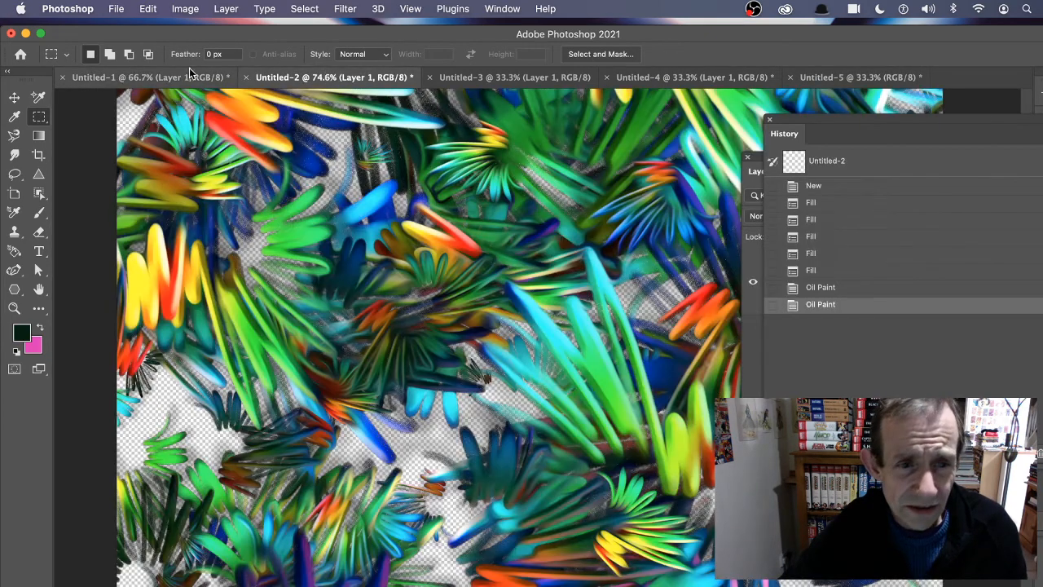
click(519, 77)
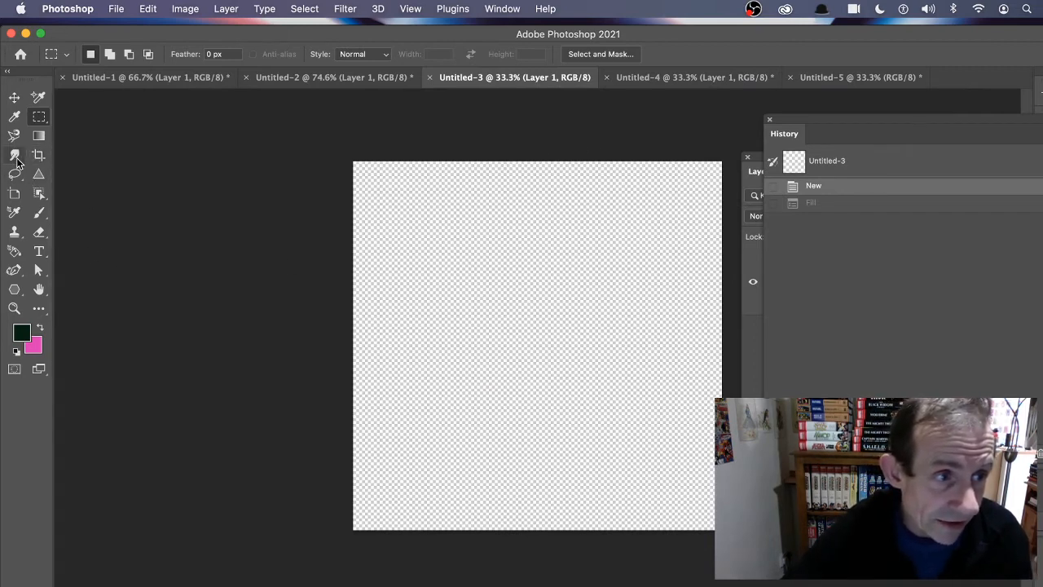
click(39, 212)
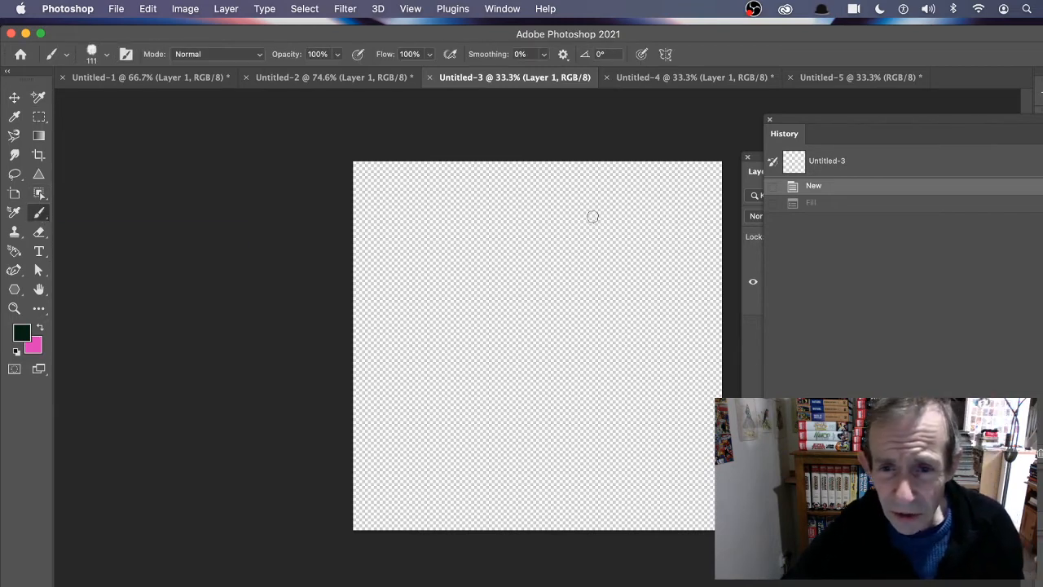
mouse_move(621, 209)
mouse_down()
mouse_move(640, 225)
mouse_move(602, 219)
mouse_move(619, 242)
mouse_move(553, 233)
mouse_move(519, 241)
mouse_move(561, 276)
mouse_move(519, 250)
mouse_up()
mouse_move(553, 305)
mouse_down()
mouse_move(518, 323)
mouse_move(379, 292)
mouse_up()
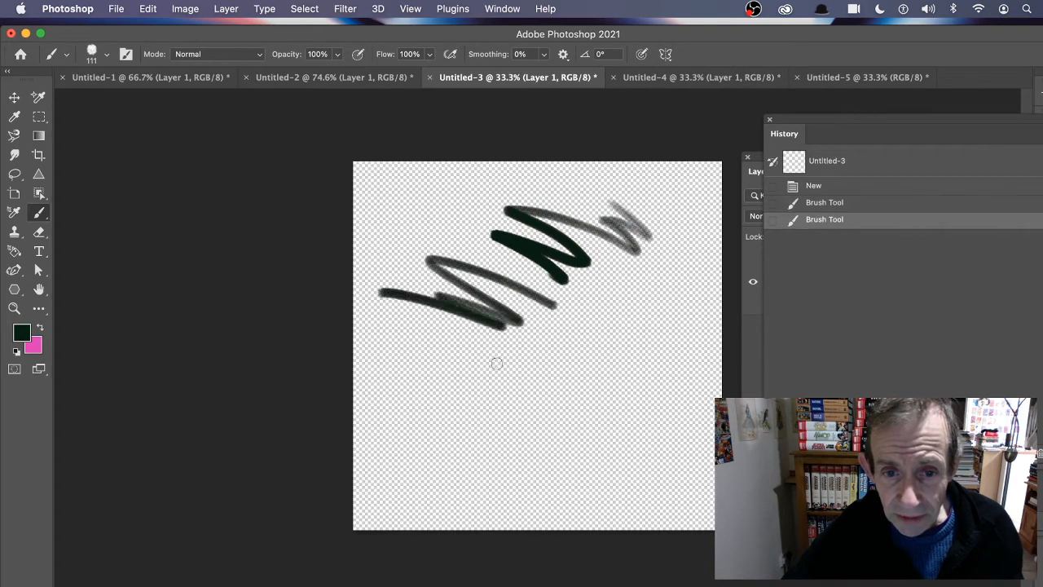
mouse_move(610, 329)
mouse_down()
mouse_move(626, 344)
mouse_move(617, 357)
mouse_up()
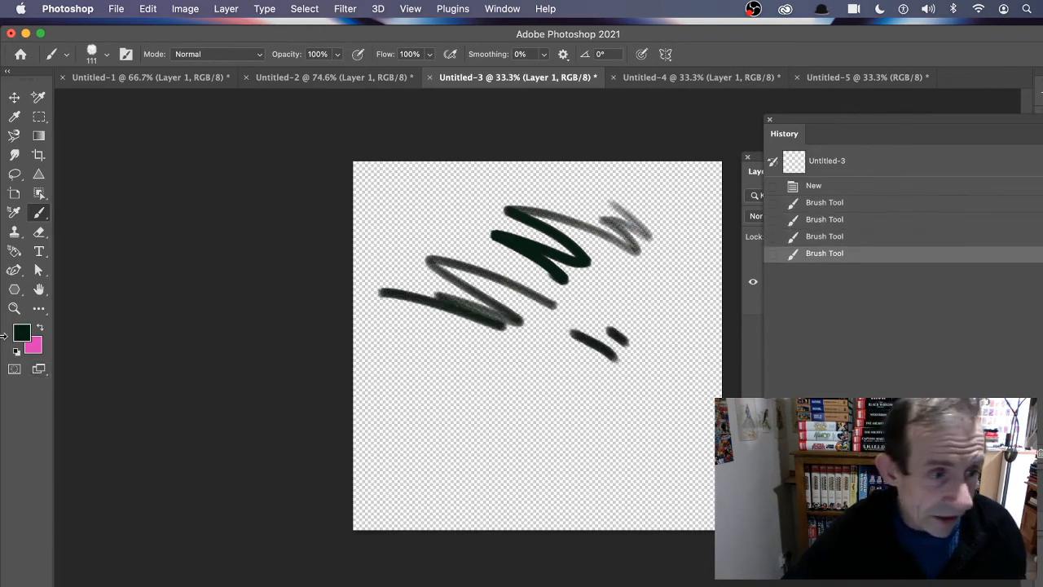
- Set the foreground color to bright green 0ce06e and paint several green strokes between and around the dark ones
click(23, 335)
click(580, 240)
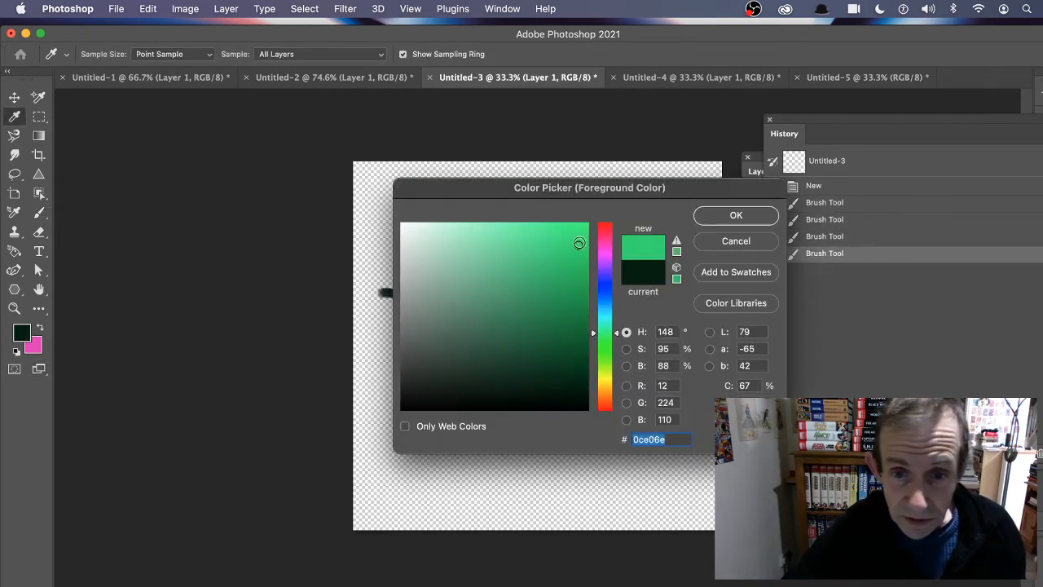
click(736, 215)
drag(623, 273, 685, 346)
drag(603, 310, 512, 273)
mouse_move(459, 233)
mouse_down()
mouse_move(494, 253)
mouse_move(499, 237)
mouse_up()
drag(489, 191, 533, 198)
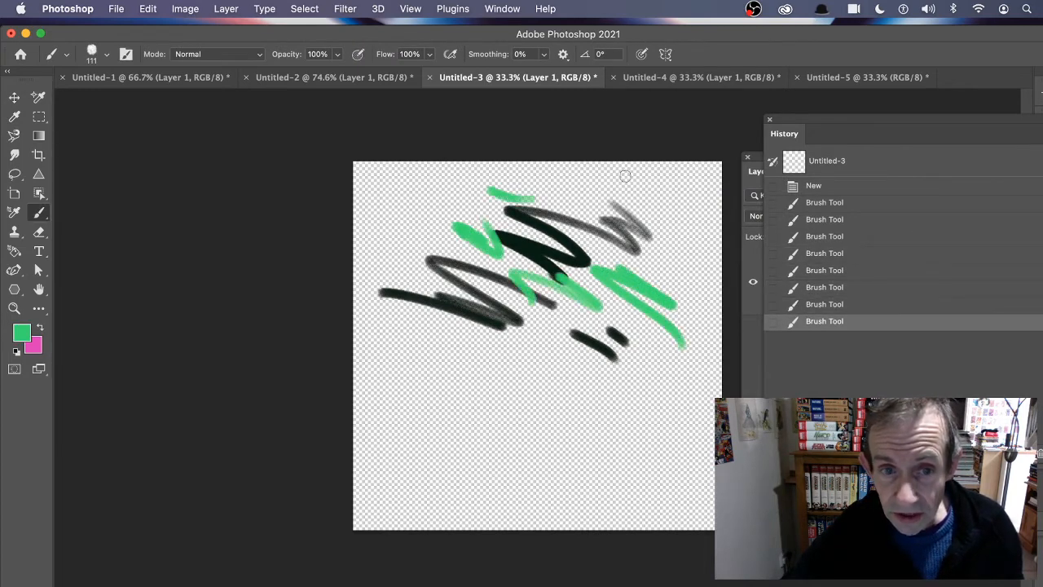
- Swap the foreground and background colors and paint pink zigzag strokes over and below the existing dark and green strokes
click(45, 327)
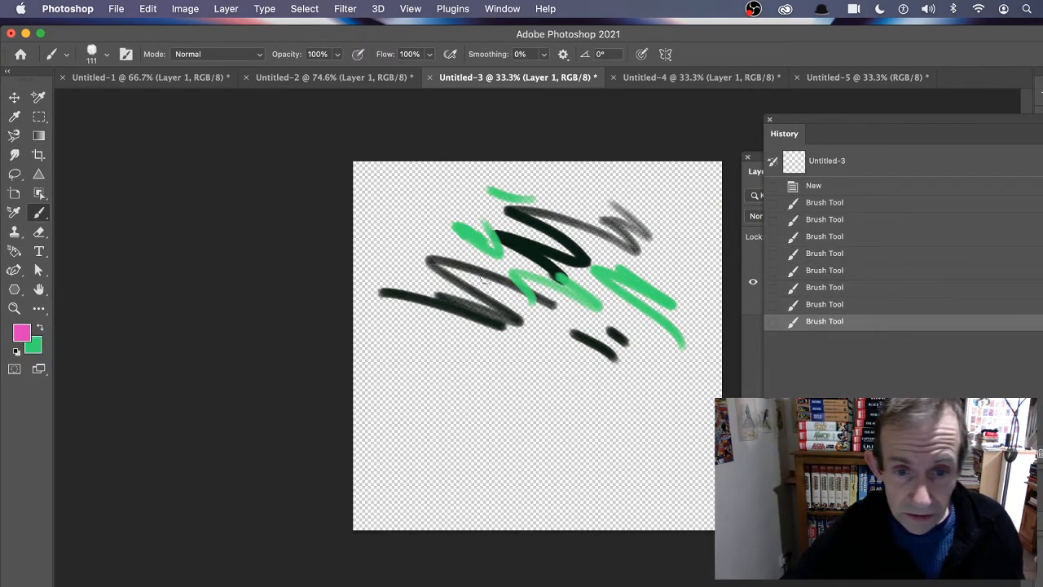
drag(464, 279, 482, 359)
drag(432, 387, 519, 424)
mouse_move(540, 354)
mouse_down()
mouse_move(586, 398)
mouse_move(628, 403)
mouse_up()
mouse_move(644, 378)
mouse_down()
mouse_move(660, 389)
mouse_move(665, 338)
mouse_move(613, 299)
mouse_up()
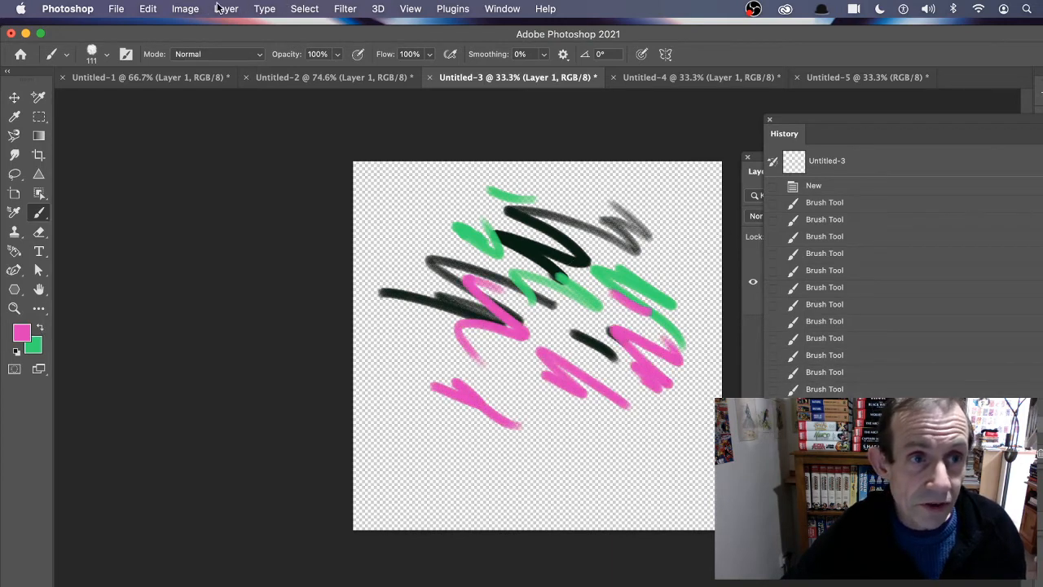
- Load Layer 1 Transparency as a new selection around the painted strokes
click(303, 10)
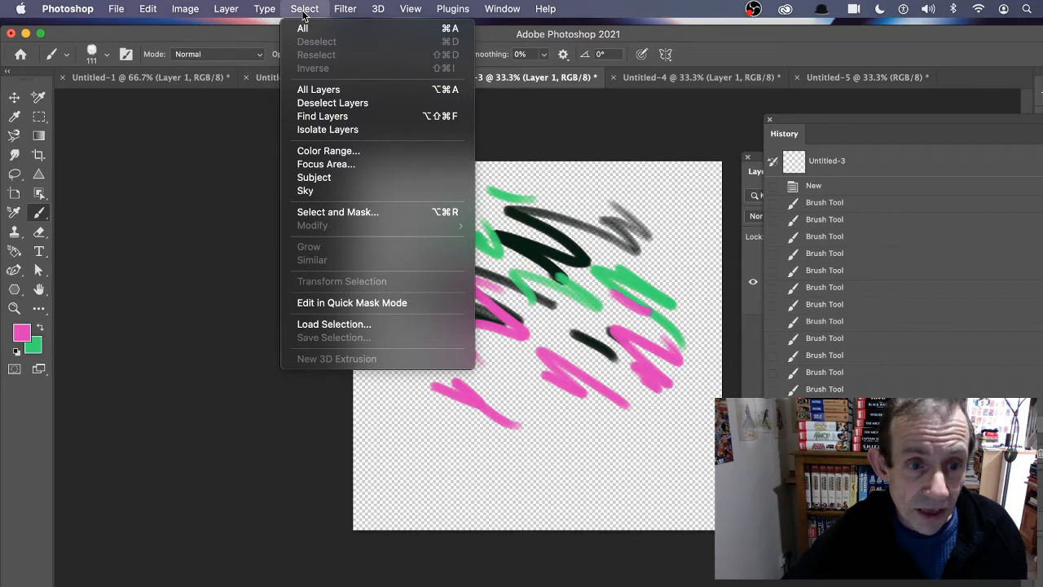
click(397, 324)
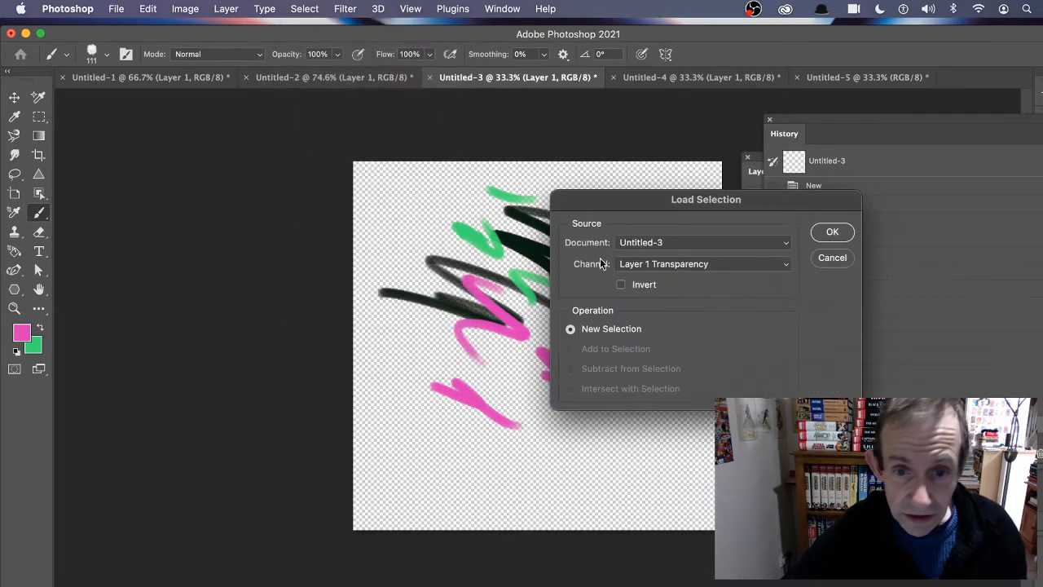
click(842, 234)
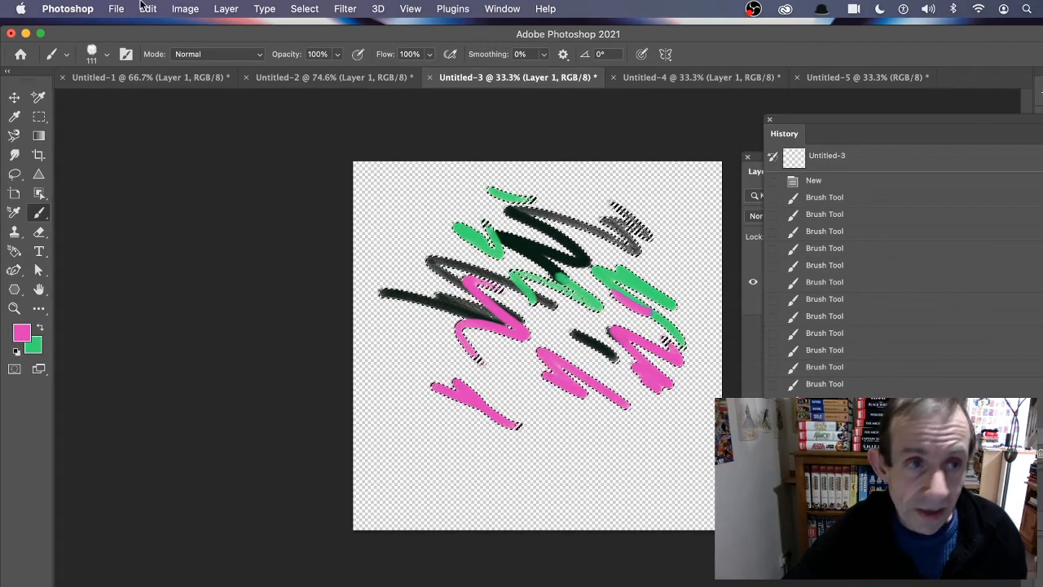
- Apply a Bevel & Emboss layer style to the painted strokes and deselect them
click(225, 8)
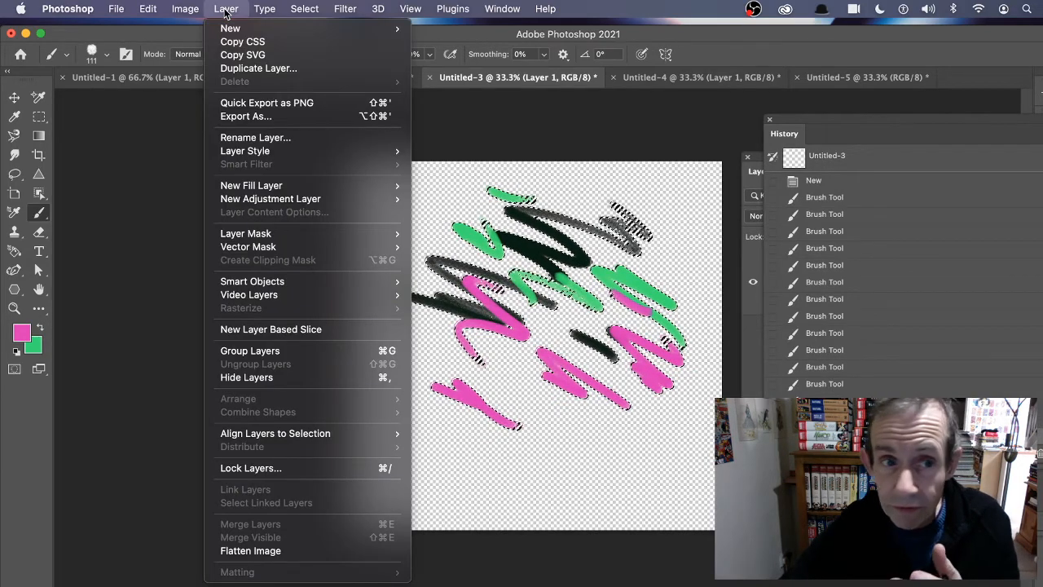
mouse_move(285, 152)
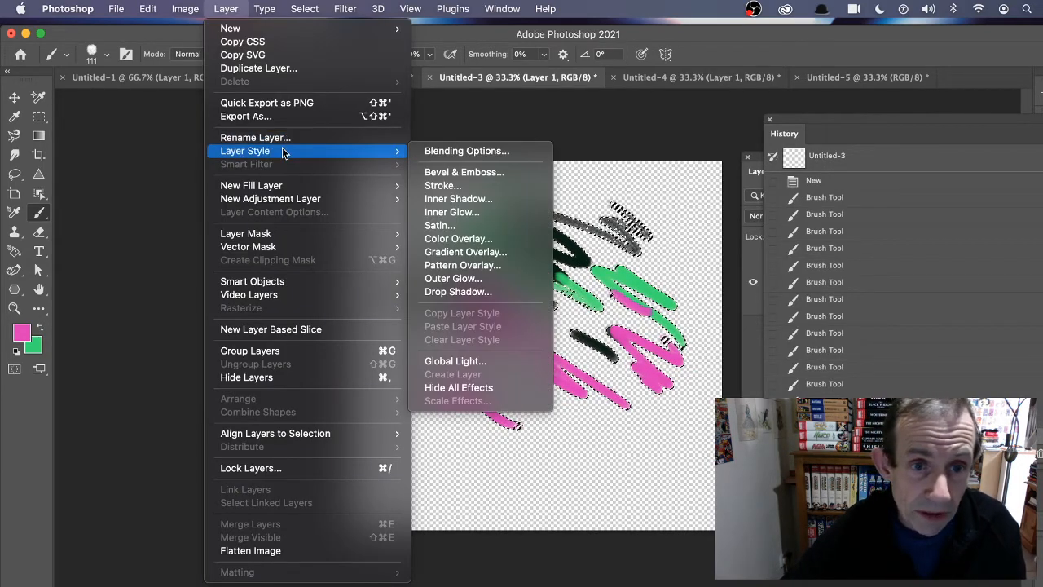
click(465, 172)
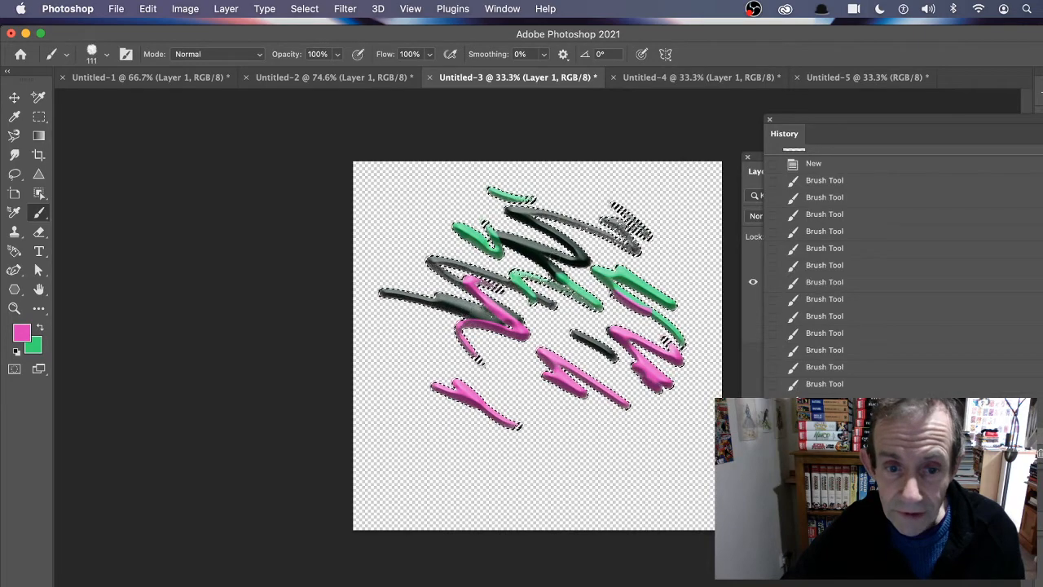
click(304, 9)
click(322, 46)
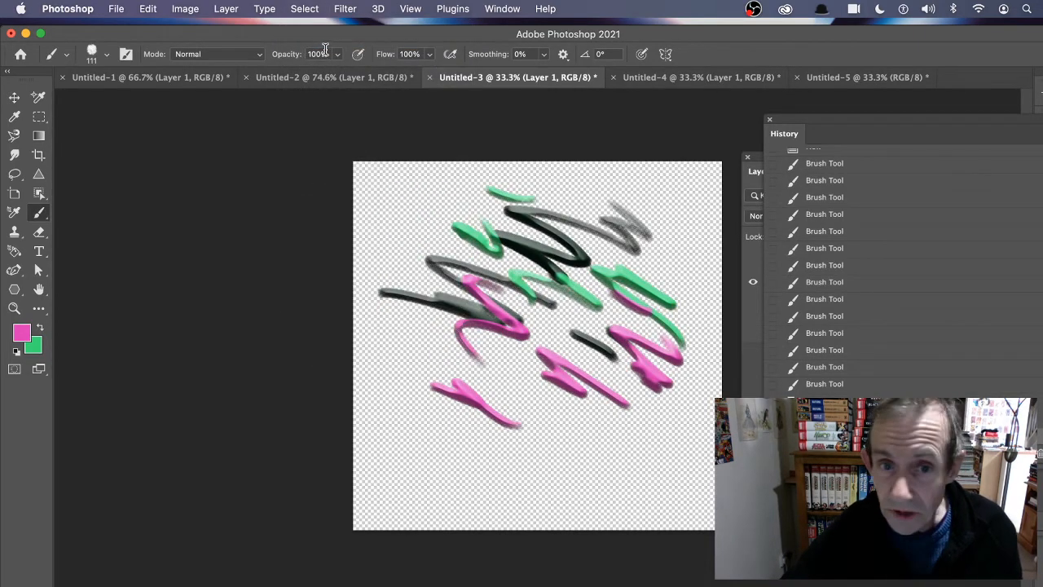
- Select a rectangle around all the embossed strokes and define it as a pattern under the suggested name Pattern 12
click(39, 121)
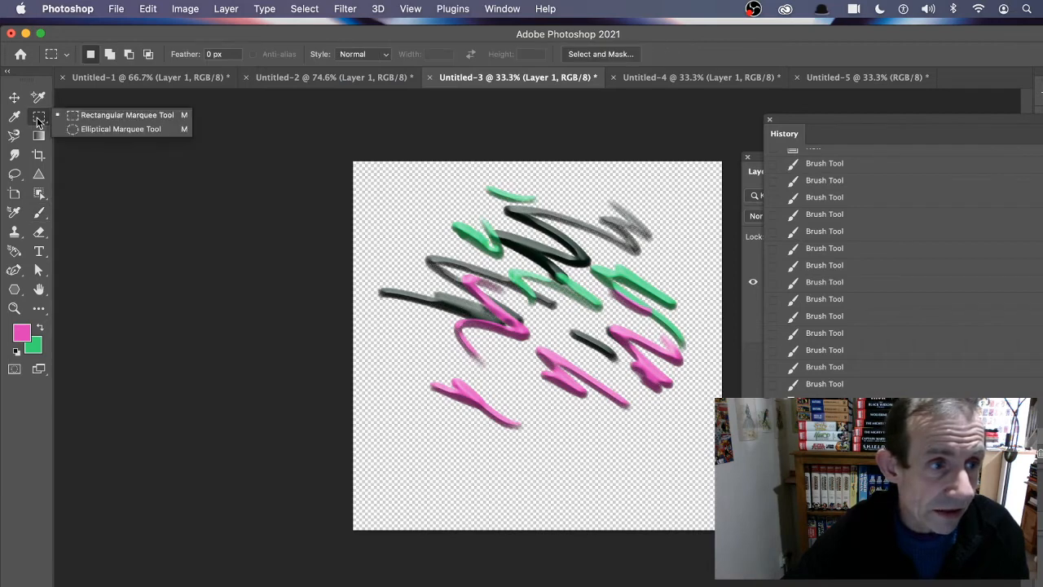
click(128, 114)
drag(370, 173, 703, 461)
click(148, 11)
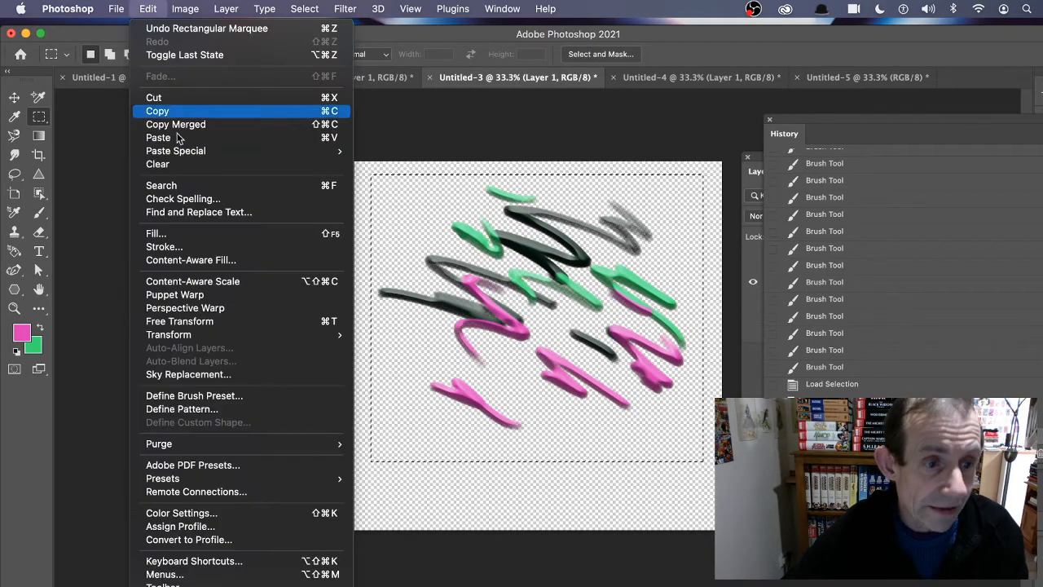
click(201, 411)
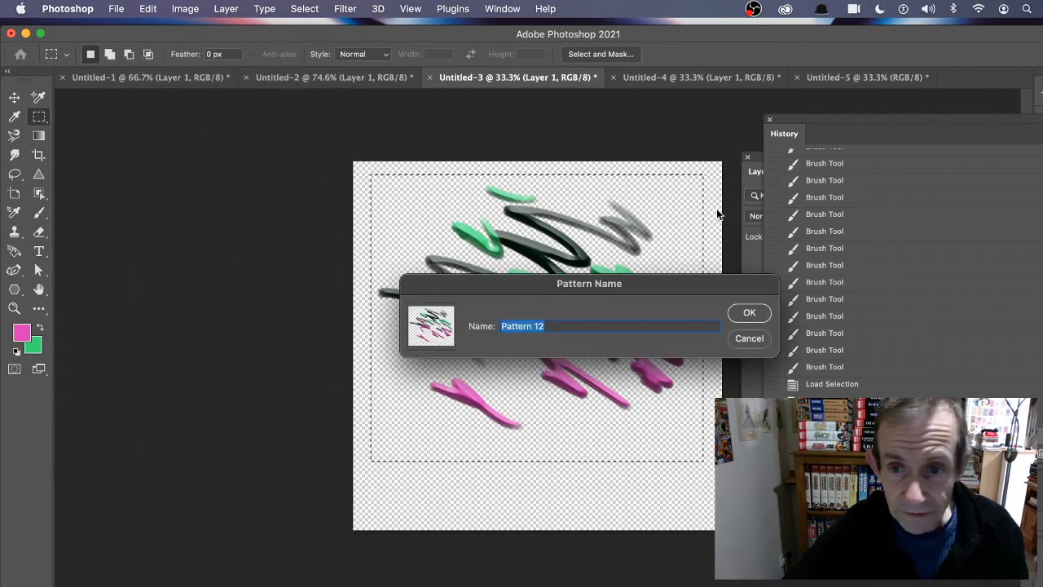
click(748, 311)
- Start a pattern fill in Untitled-1 and choose the newly defined pink, black and green brush-stroke pattern
click(626, 83)
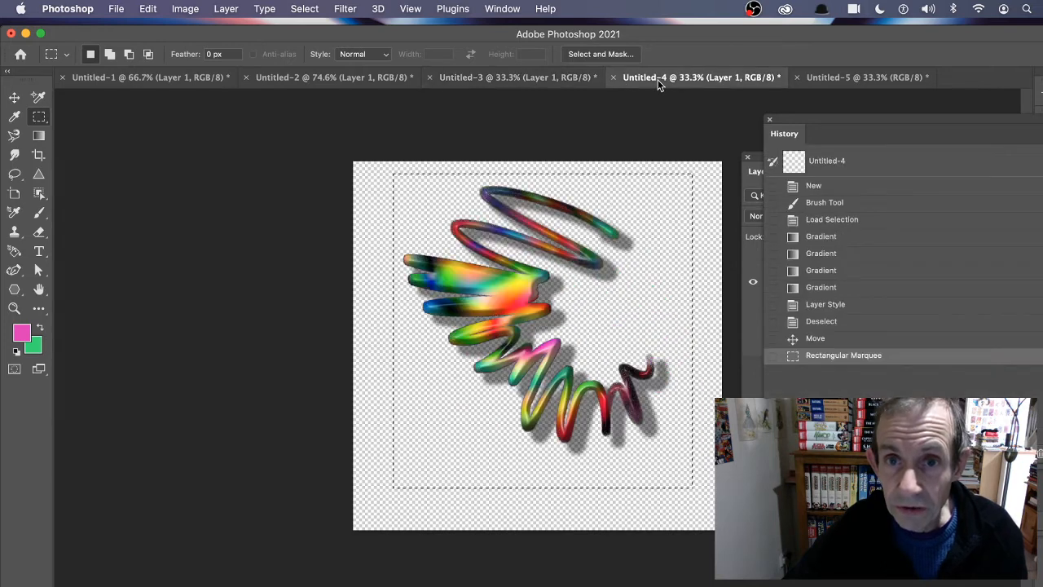
click(198, 82)
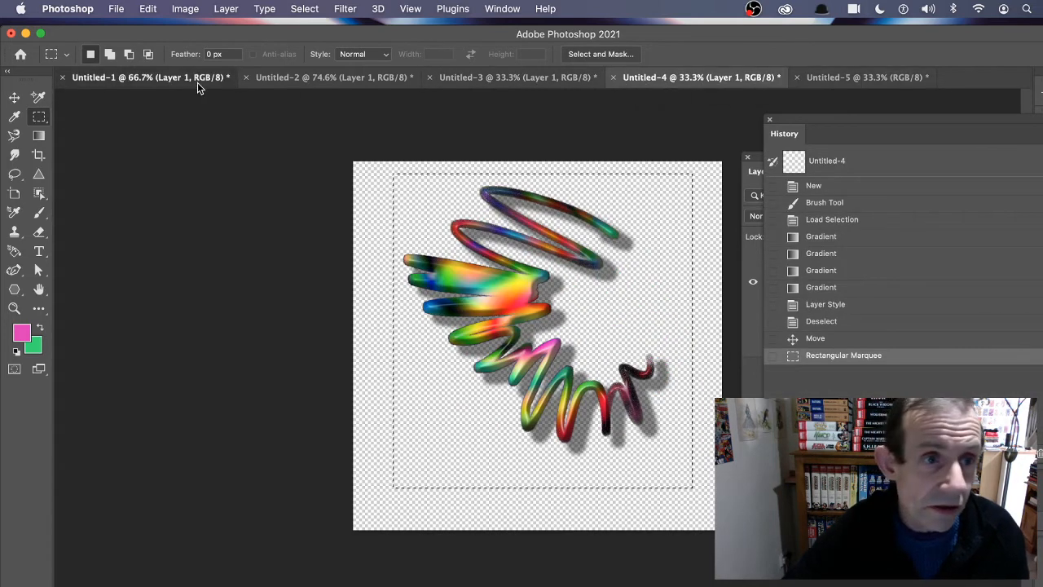
click(161, 10)
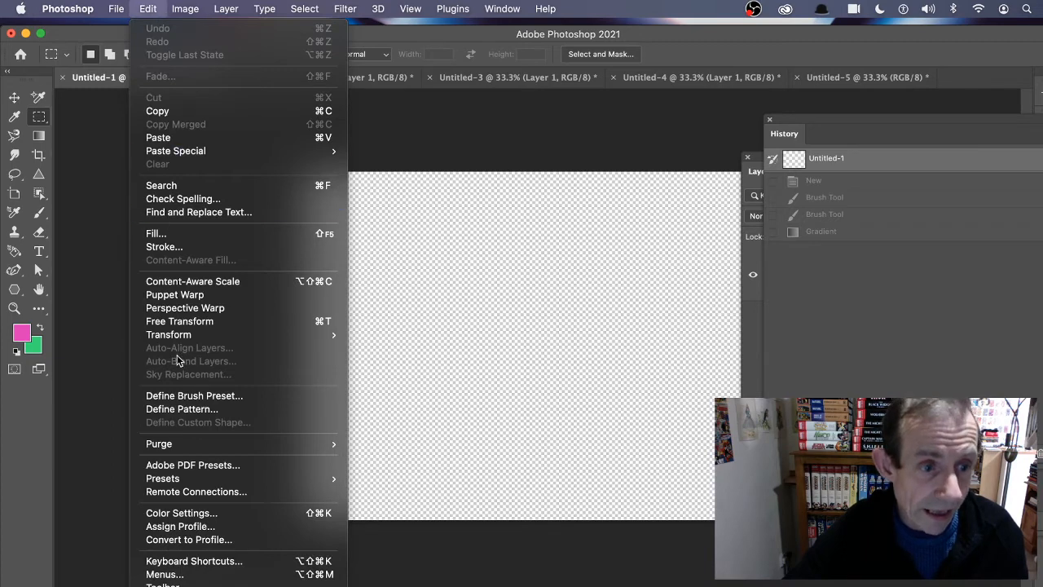
click(176, 234)
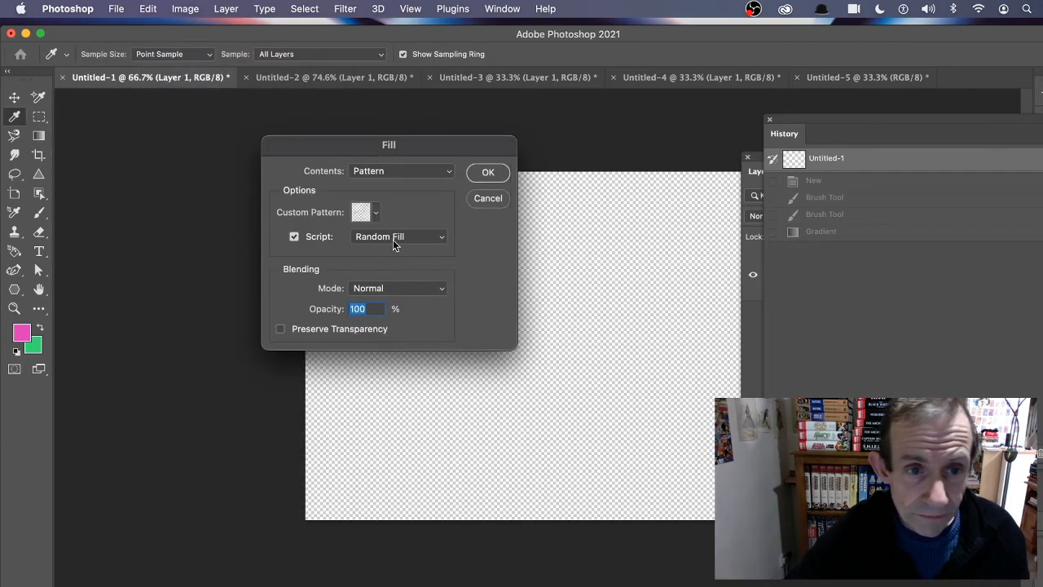
click(376, 212)
click(335, 313)
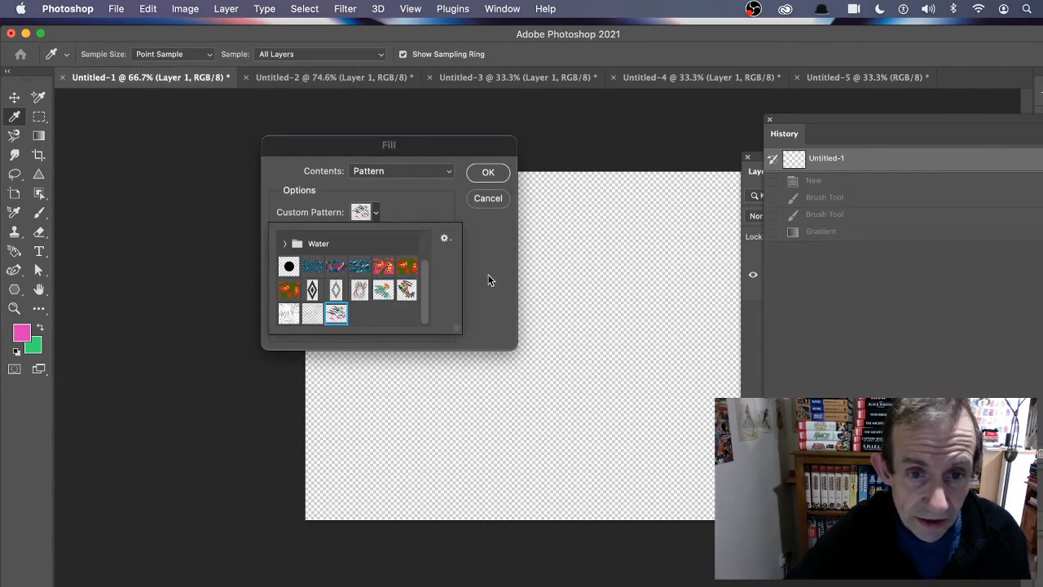
click(489, 280)
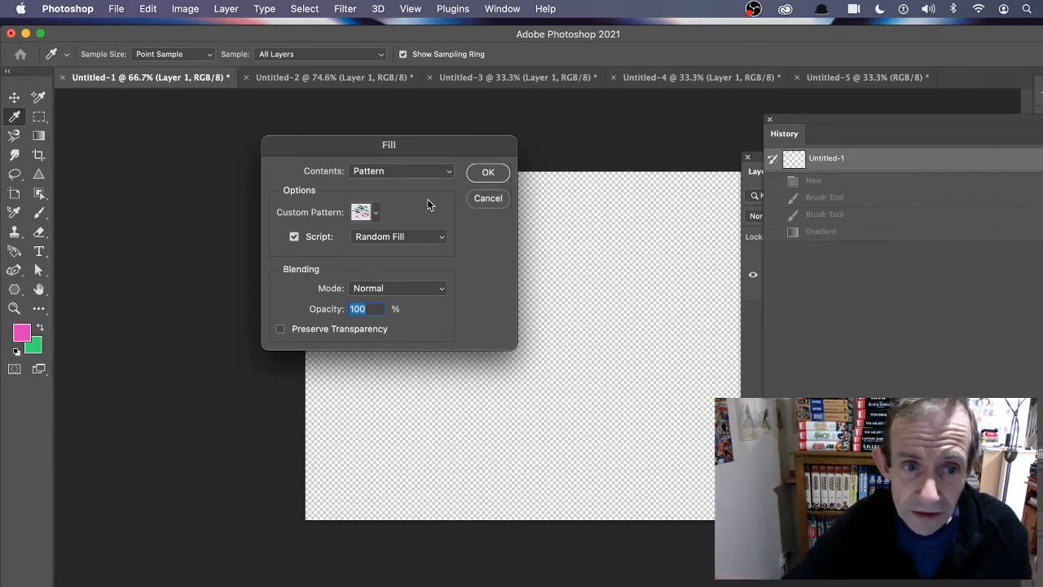
click(295, 237)
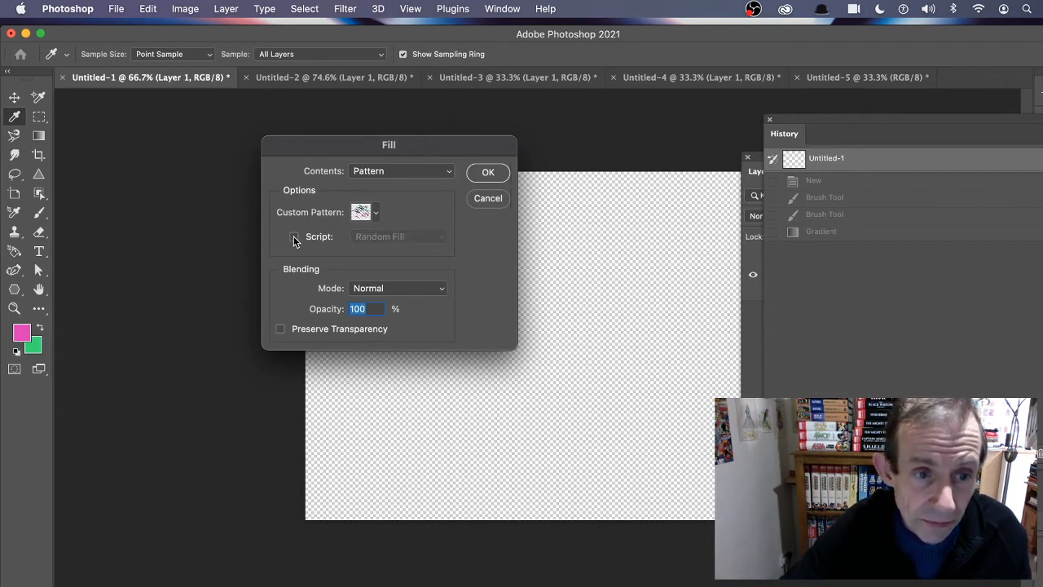
click(295, 239)
click(295, 241)
click(295, 241)
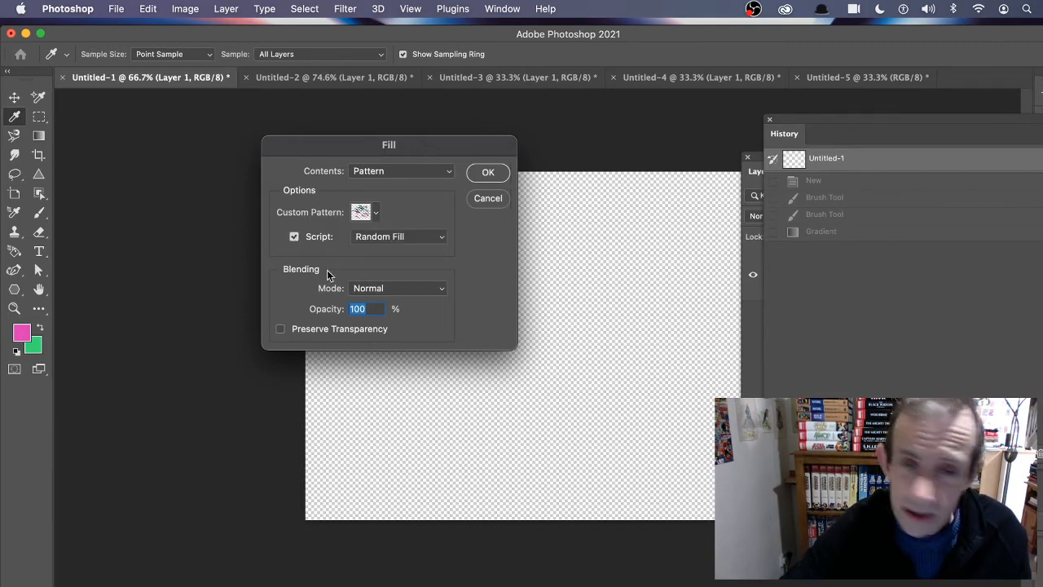
click(376, 213)
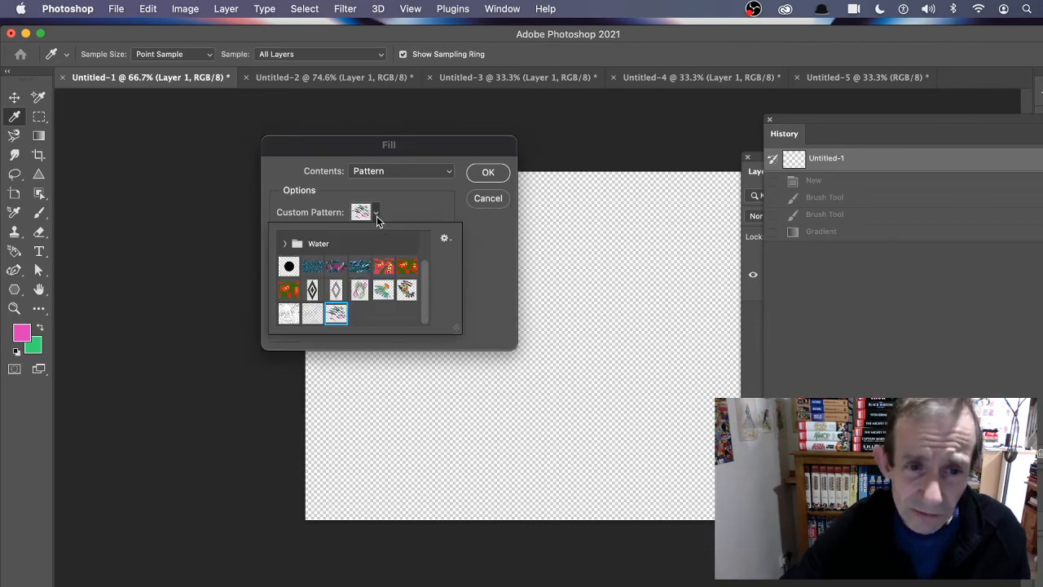
click(488, 264)
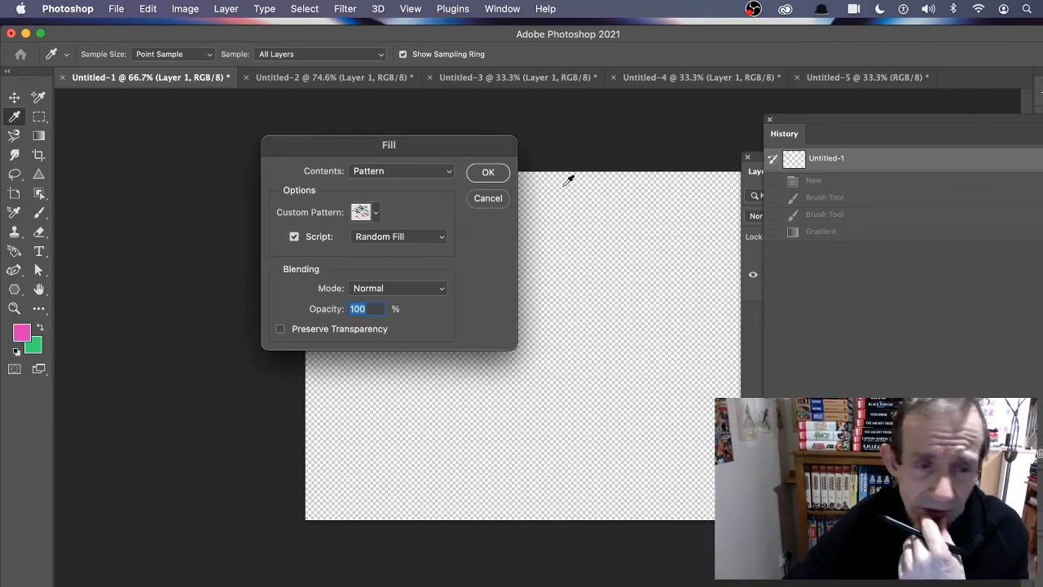
- Fill the layer using the Random Fill script with the maximum scale factor set to 1.68
click(485, 170)
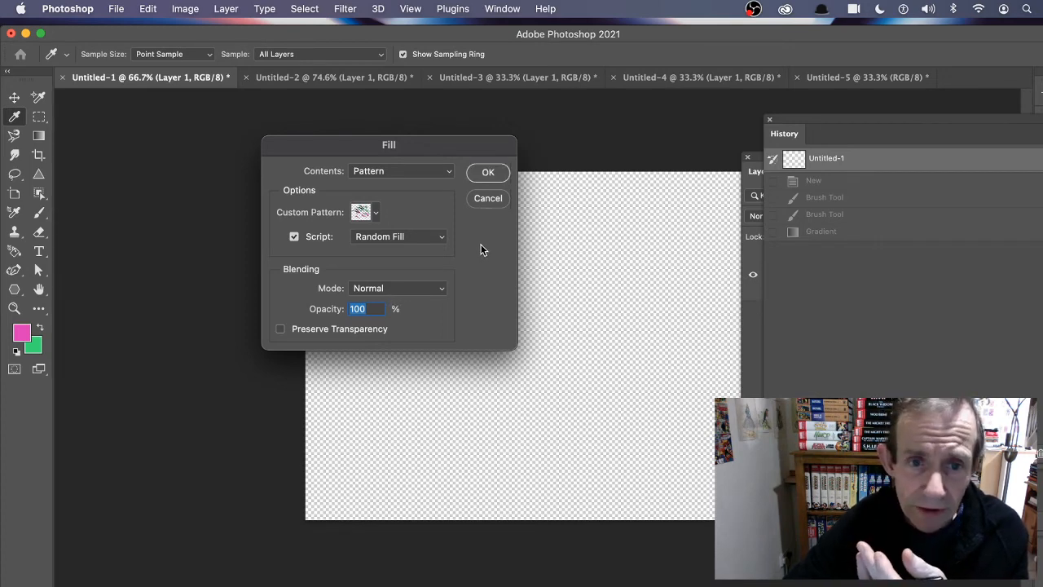
click(491, 169)
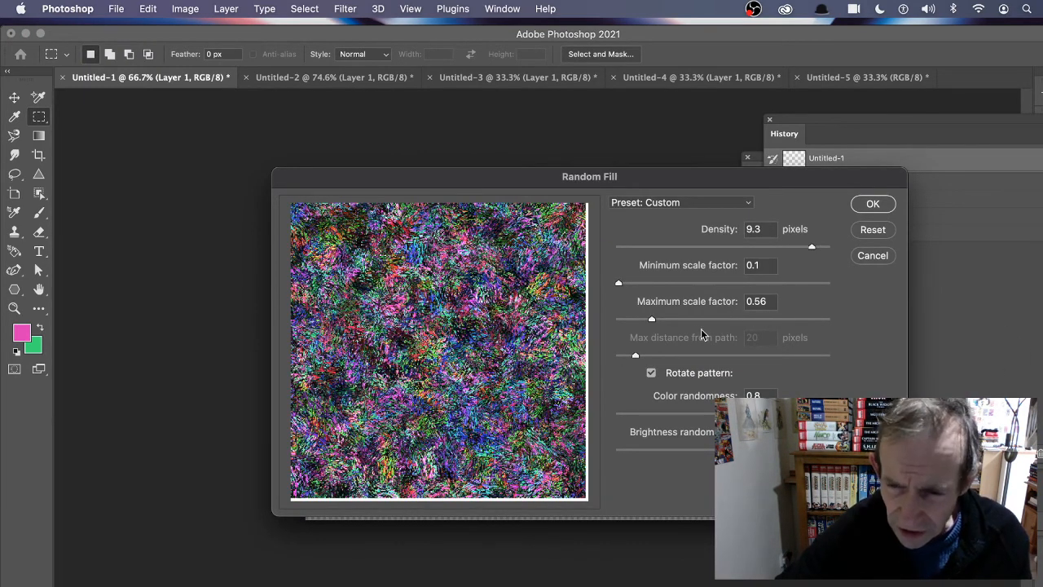
drag(669, 320, 728, 318)
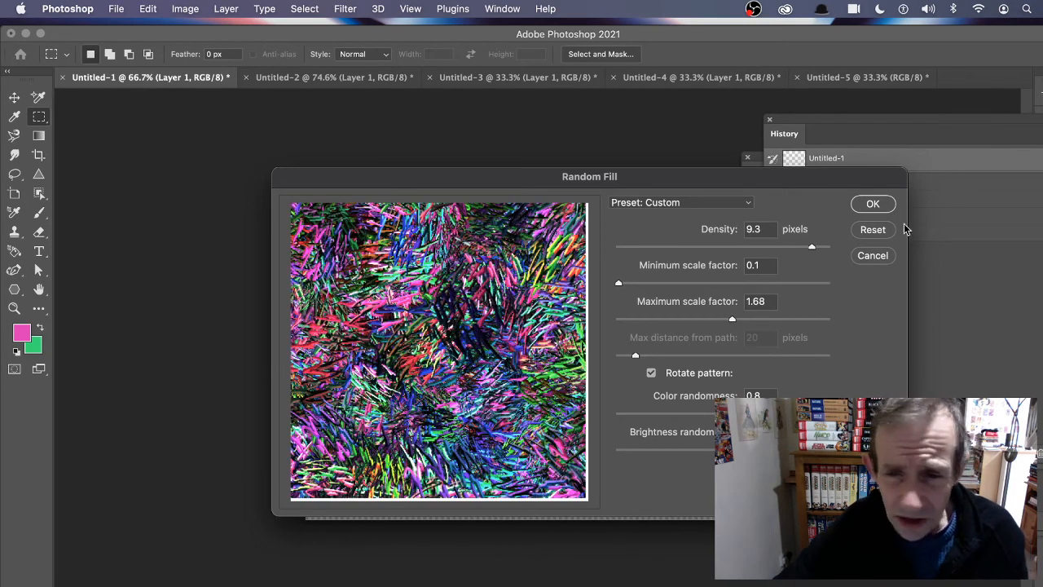
click(873, 203)
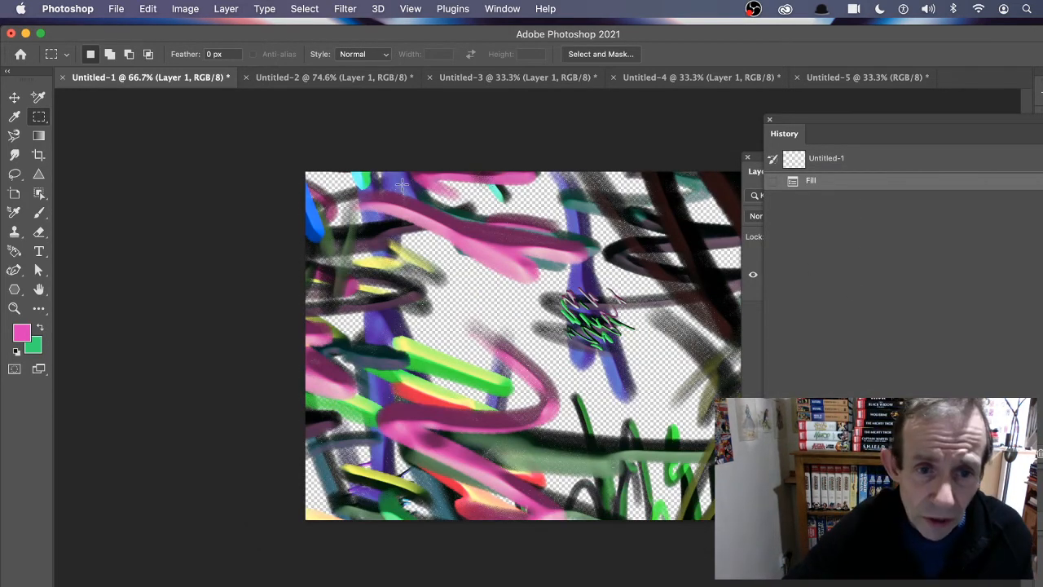
- Add a second random fill over the first using the same brush-stroke pattern and Random Fill settings
click(147, 8)
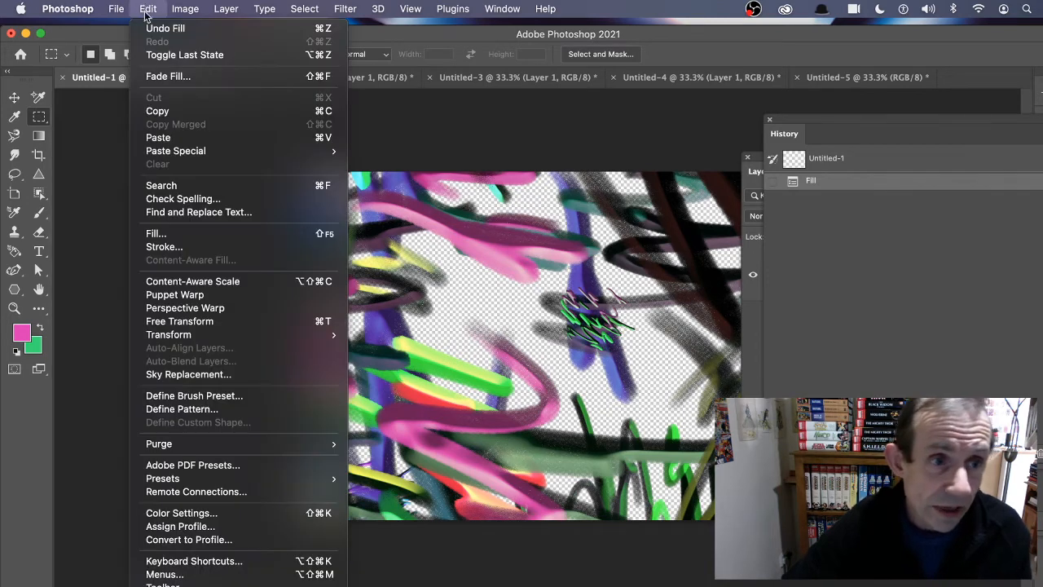
click(178, 234)
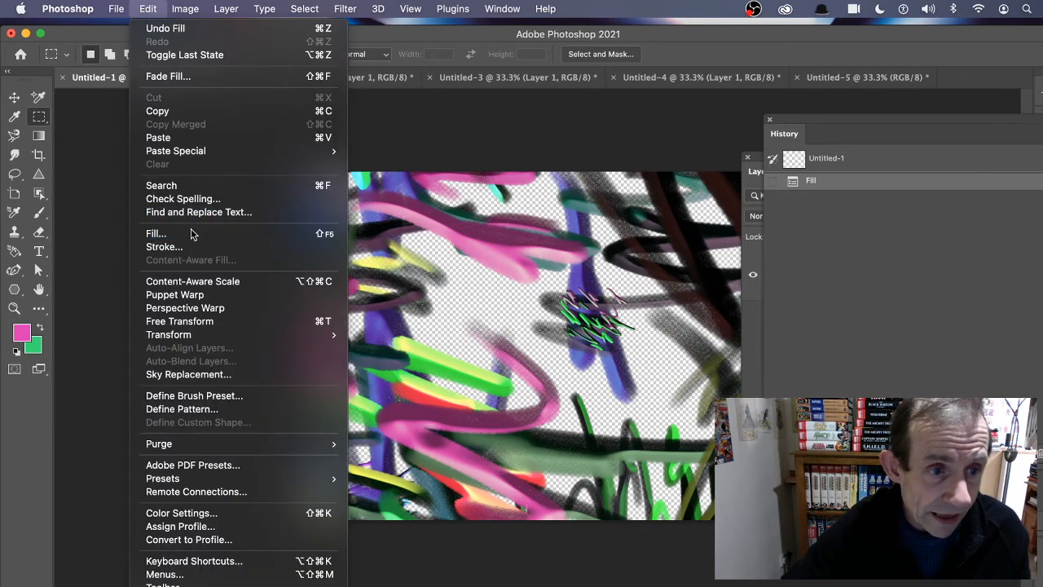
click(375, 213)
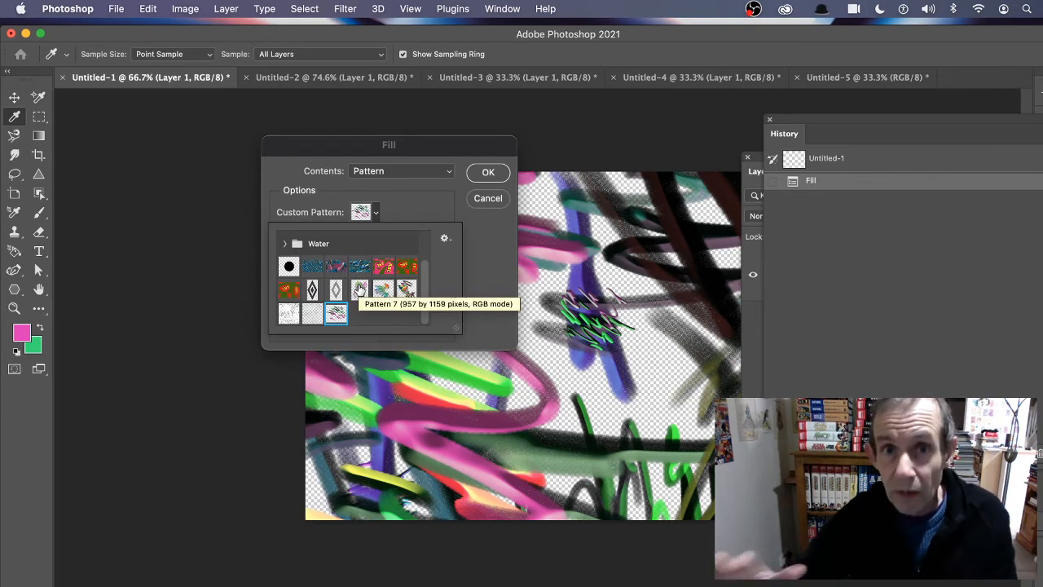
click(479, 176)
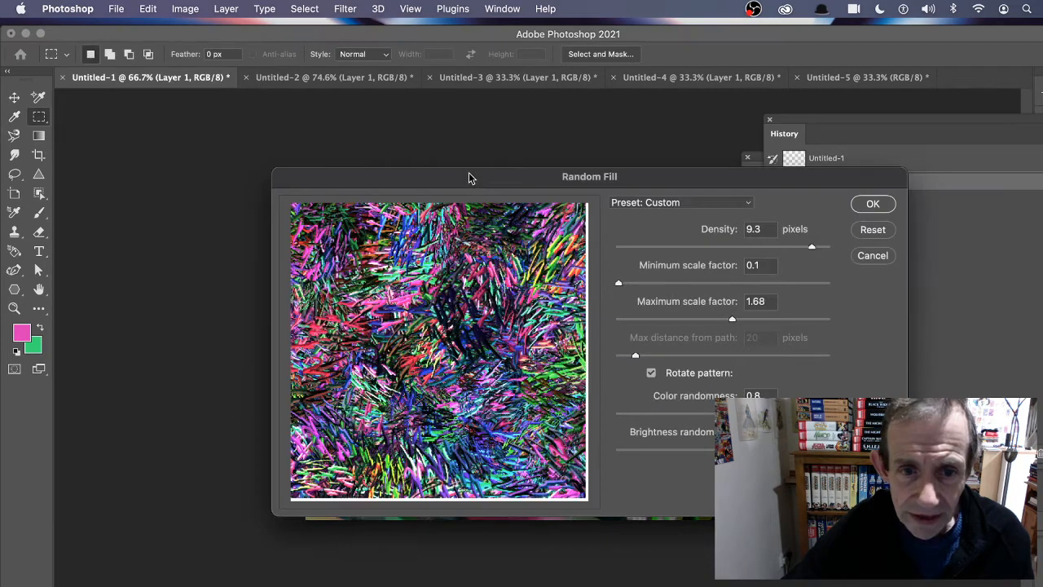
key(Return)
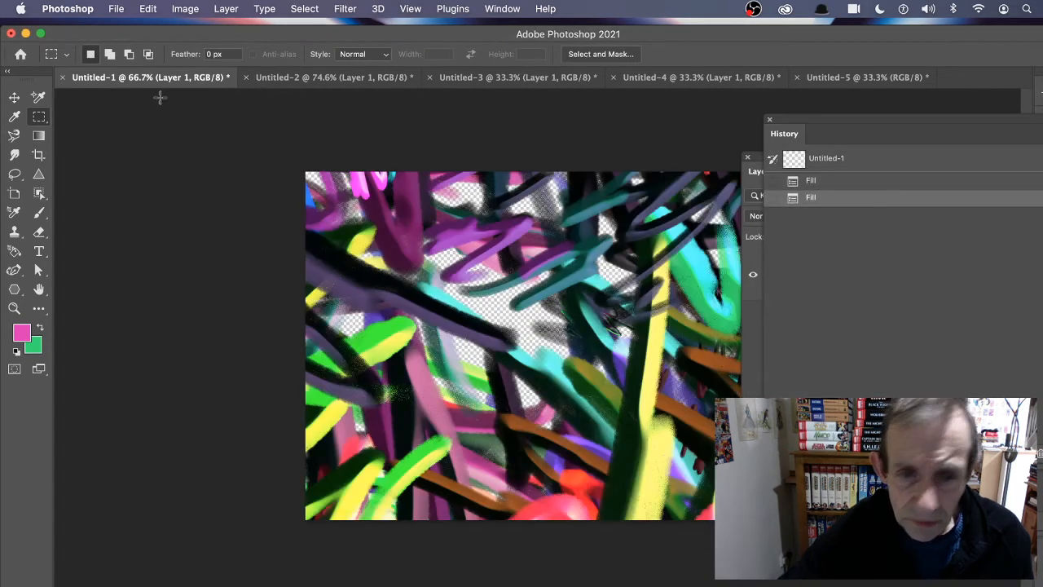
- Apply the Oil Paint filter to the layered fills, keeping the current brush settings and Lighting off
click(344, 8)
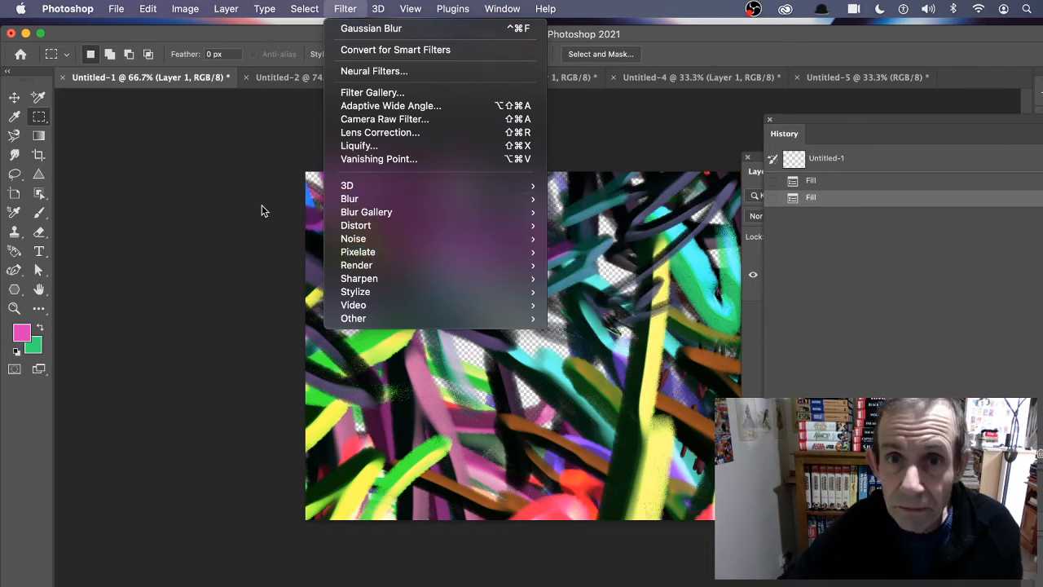
mouse_move(373, 295)
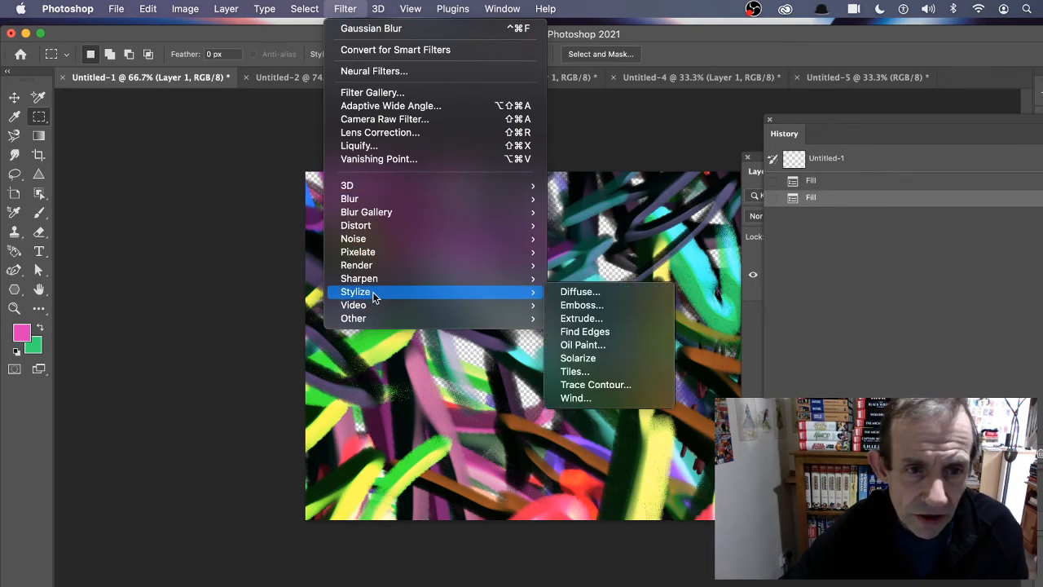
click(624, 347)
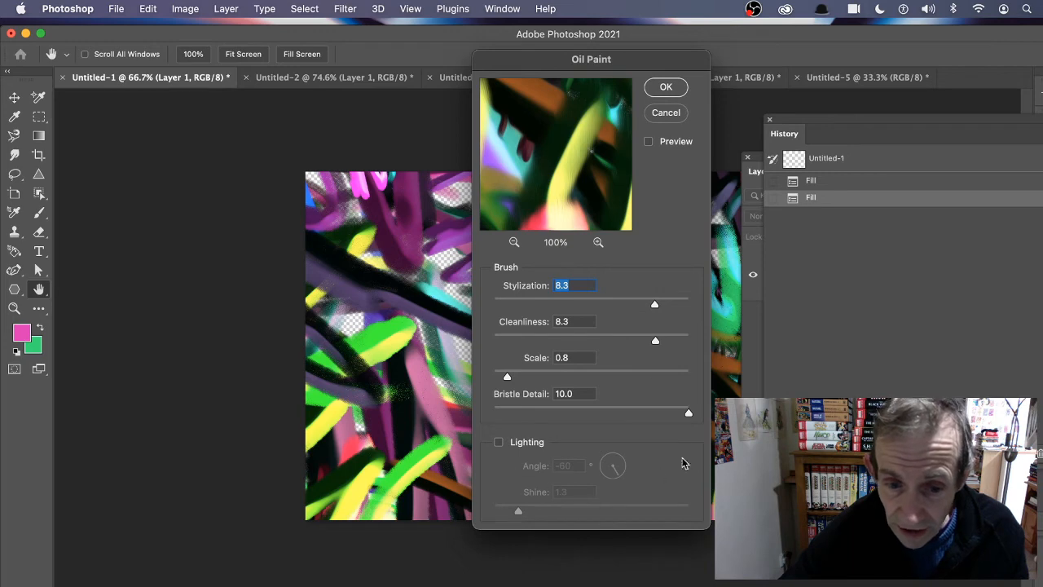
click(666, 87)
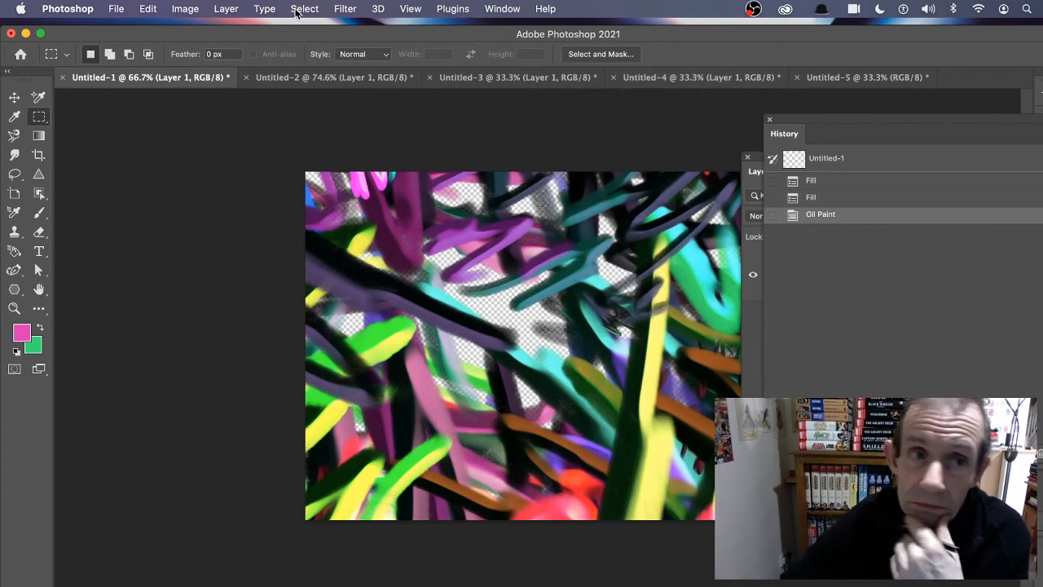
- Look at the Style Transfer option in Neural Filters without applying it to the image
click(346, 10)
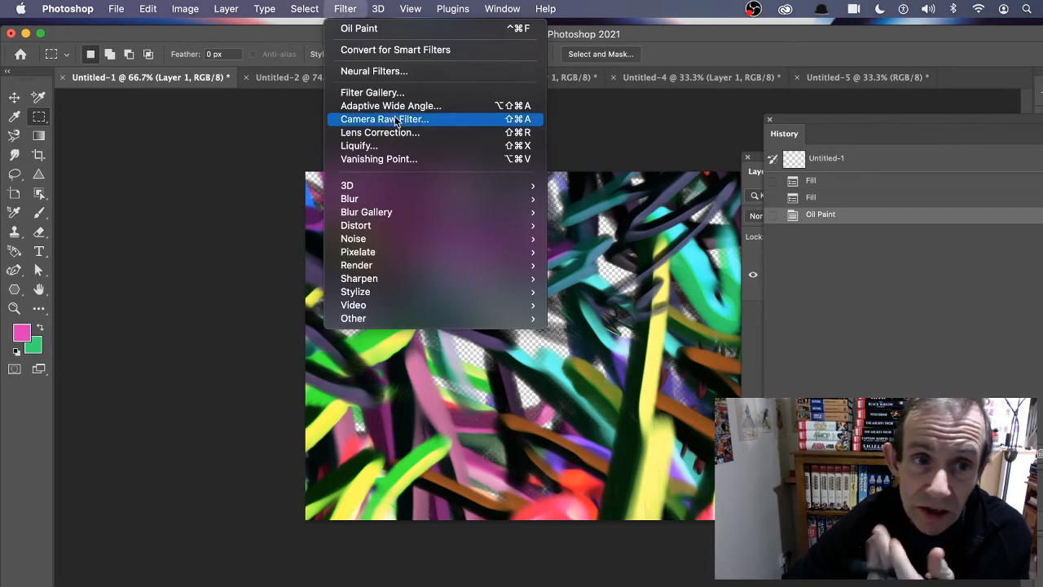
click(434, 74)
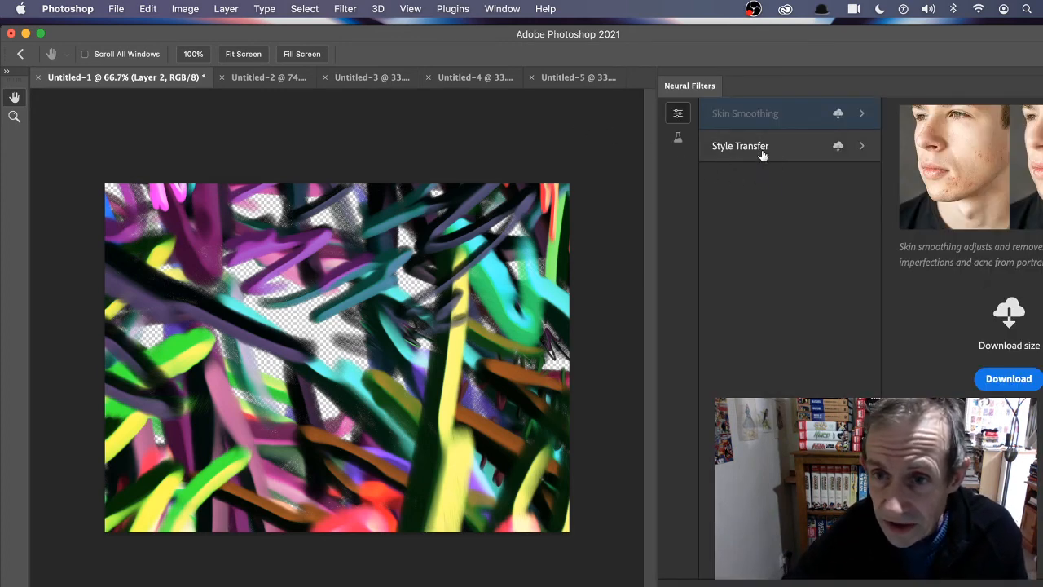
click(763, 155)
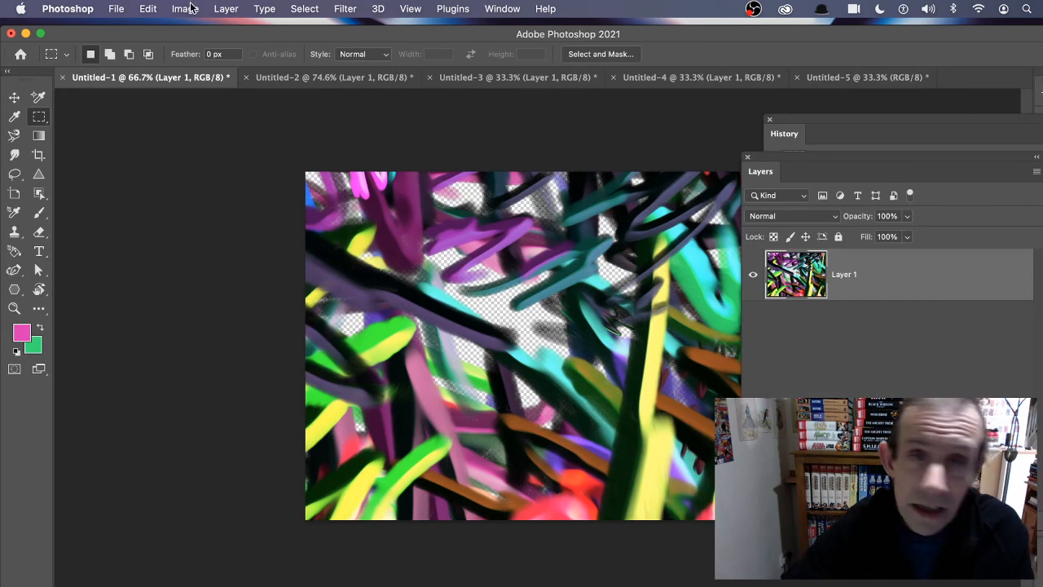
click(188, 8)
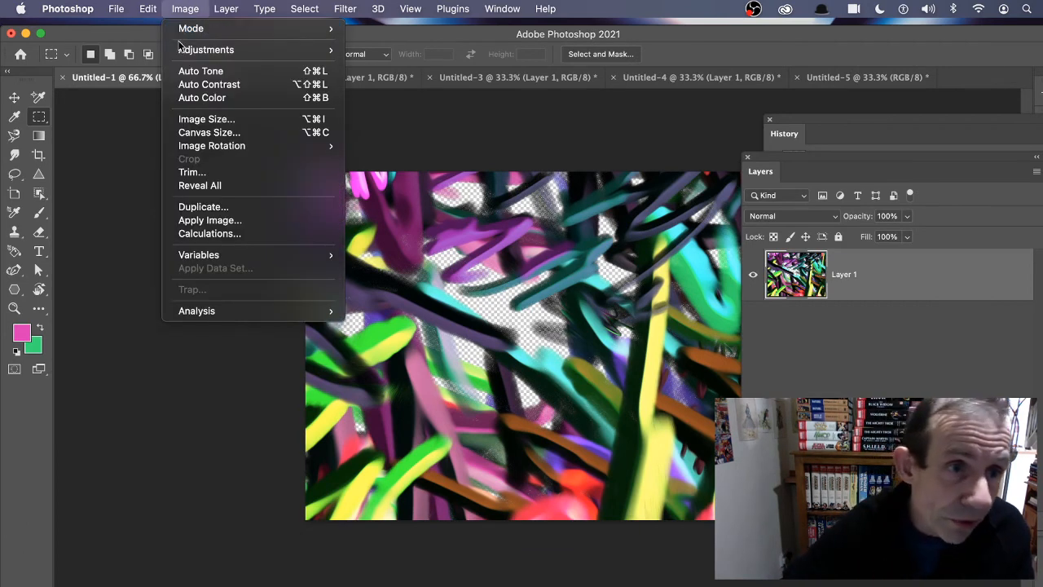
mouse_move(185, 51)
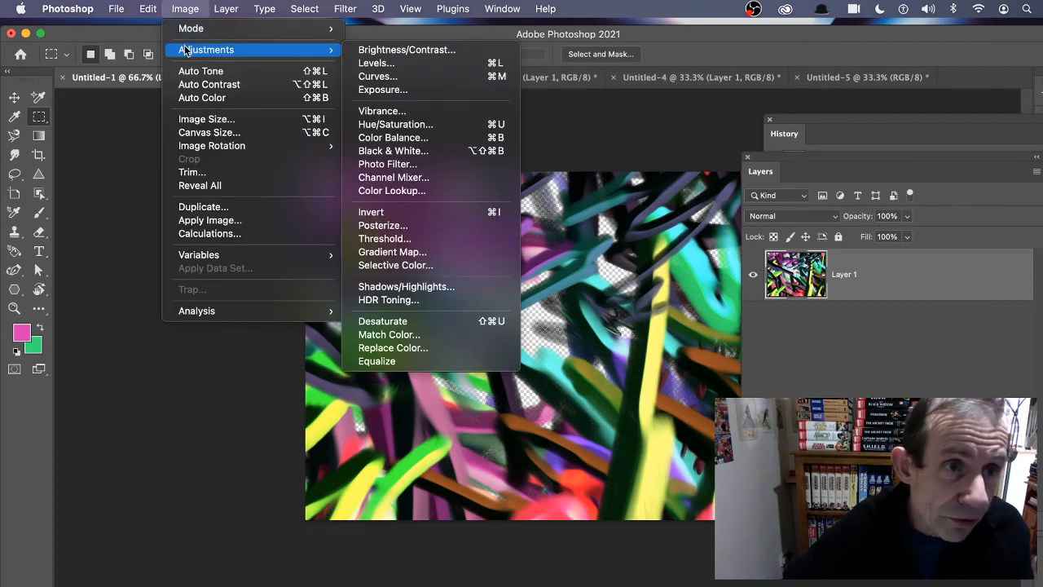
click(413, 124)
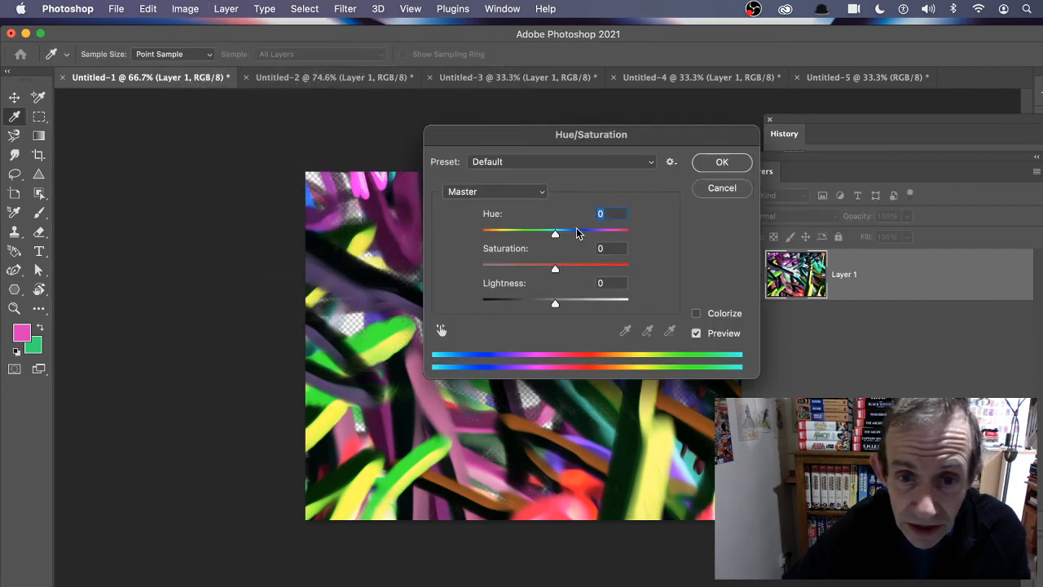
drag(580, 233, 543, 236)
click(716, 189)
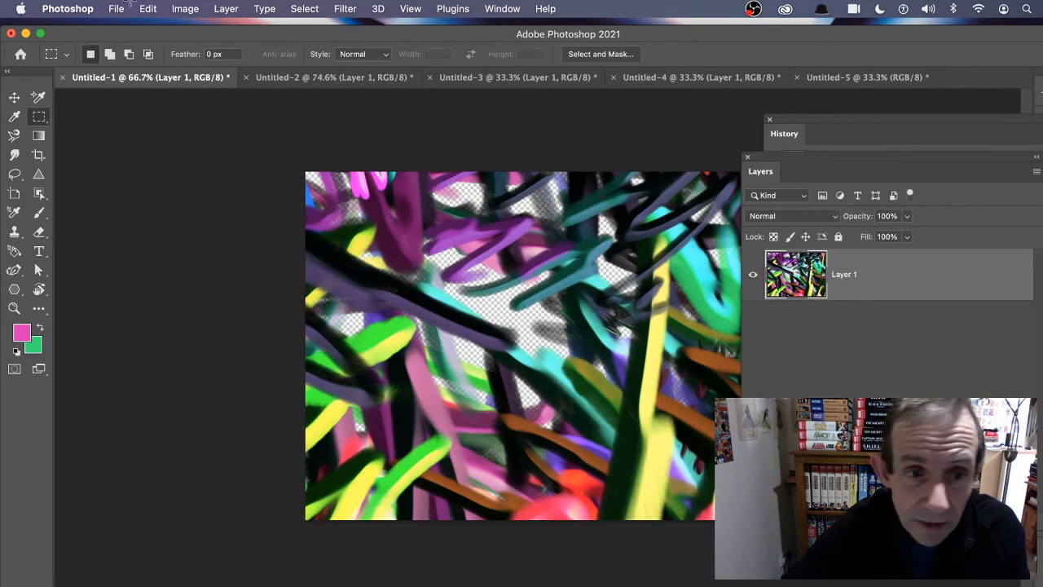
- Preview the Candlelight.CUBE 3DLUT in a Color Lookup adjustment on Layer 1 and apply FuturisticBleak.3DL instead
click(185, 8)
mouse_move(189, 51)
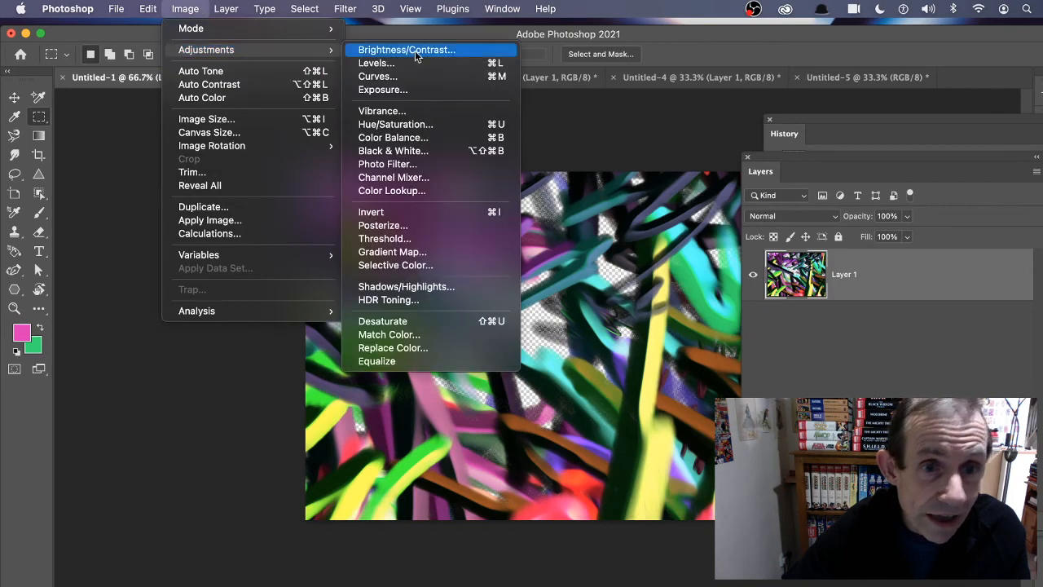
click(443, 192)
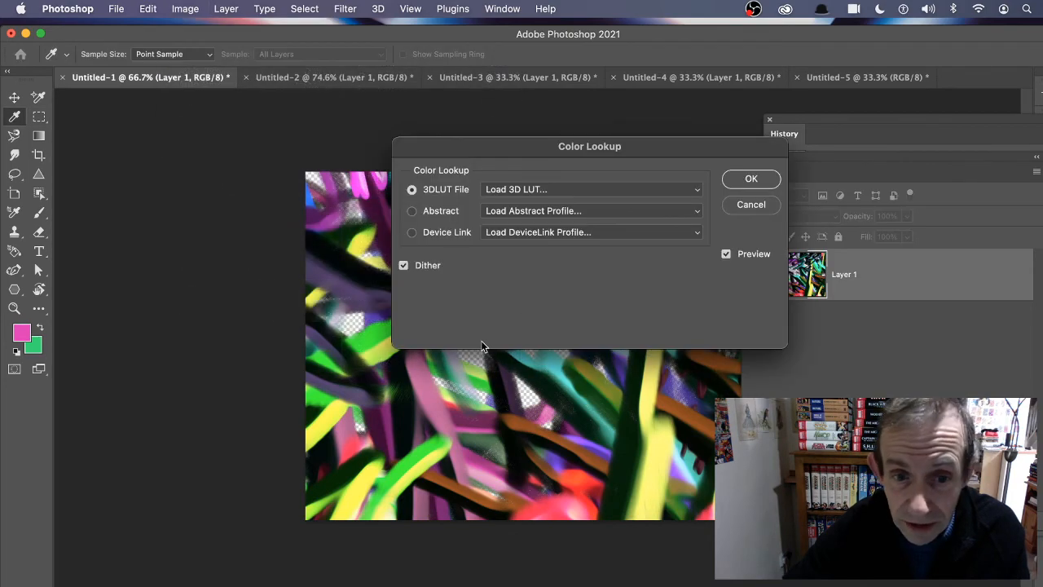
click(539, 190)
click(532, 266)
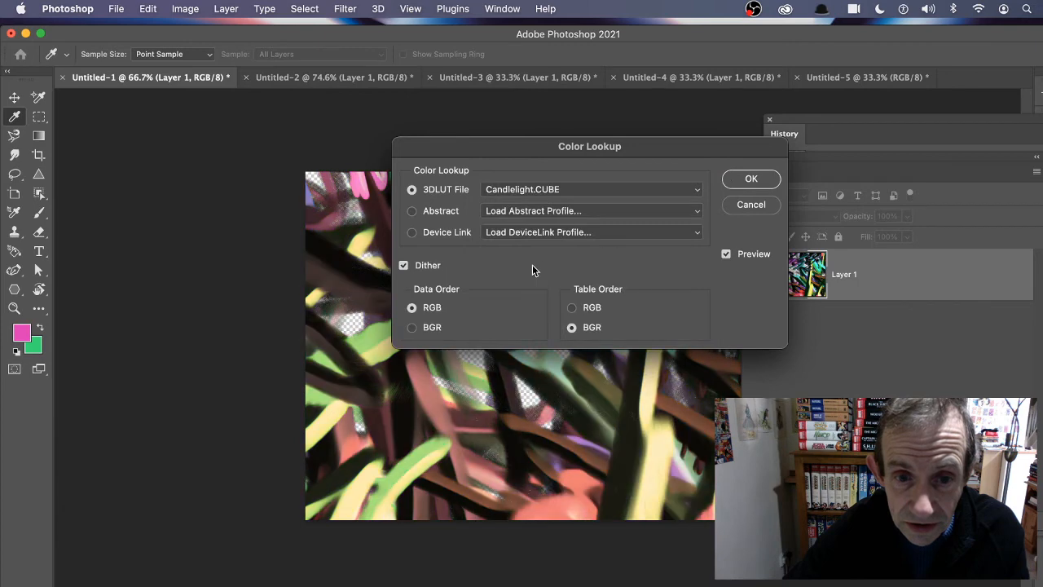
click(585, 189)
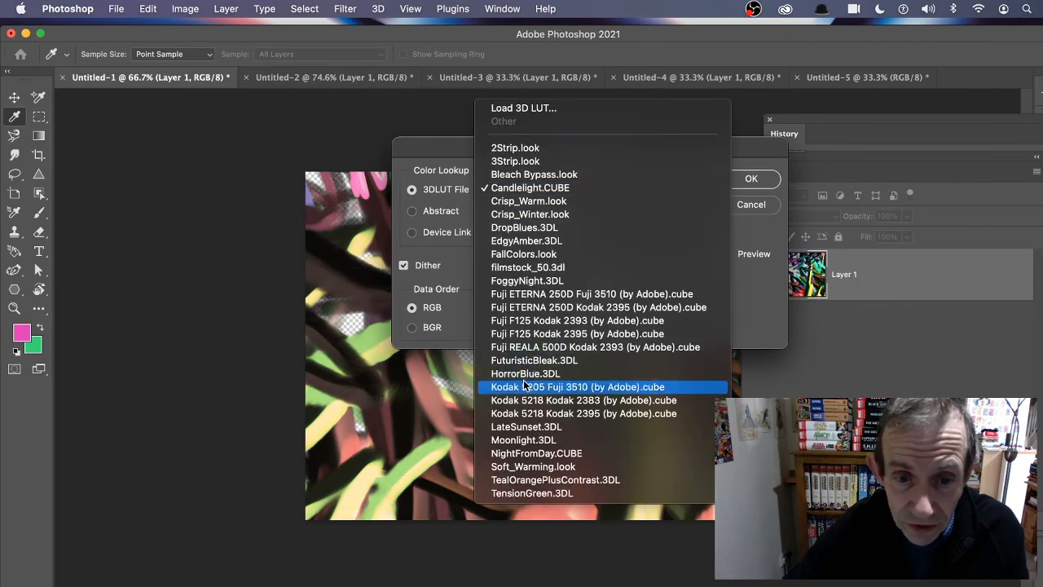
click(522, 360)
drag(553, 148, 472, 128)
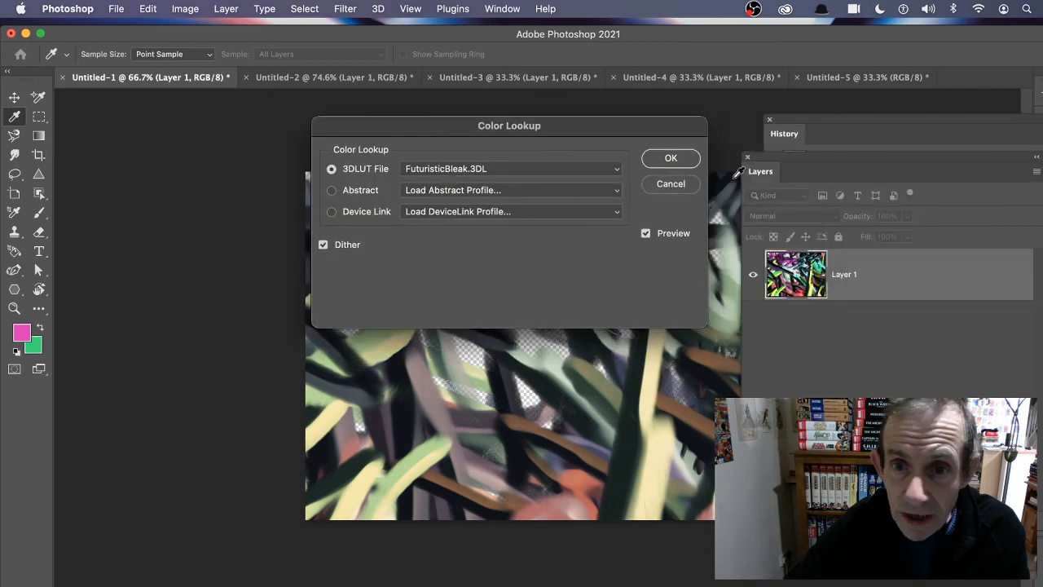
drag(612, 139, 552, 133)
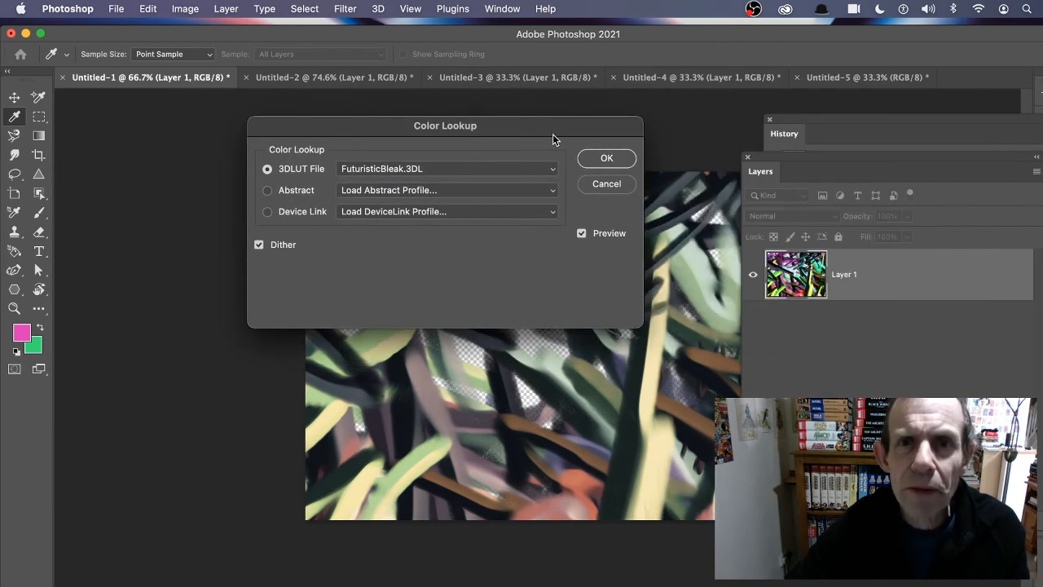
click(608, 159)
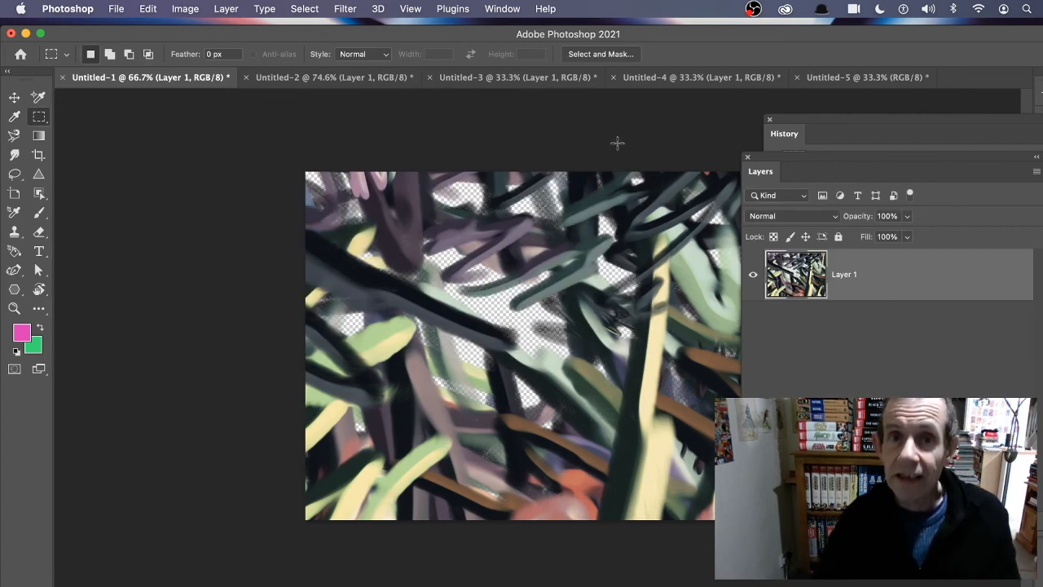